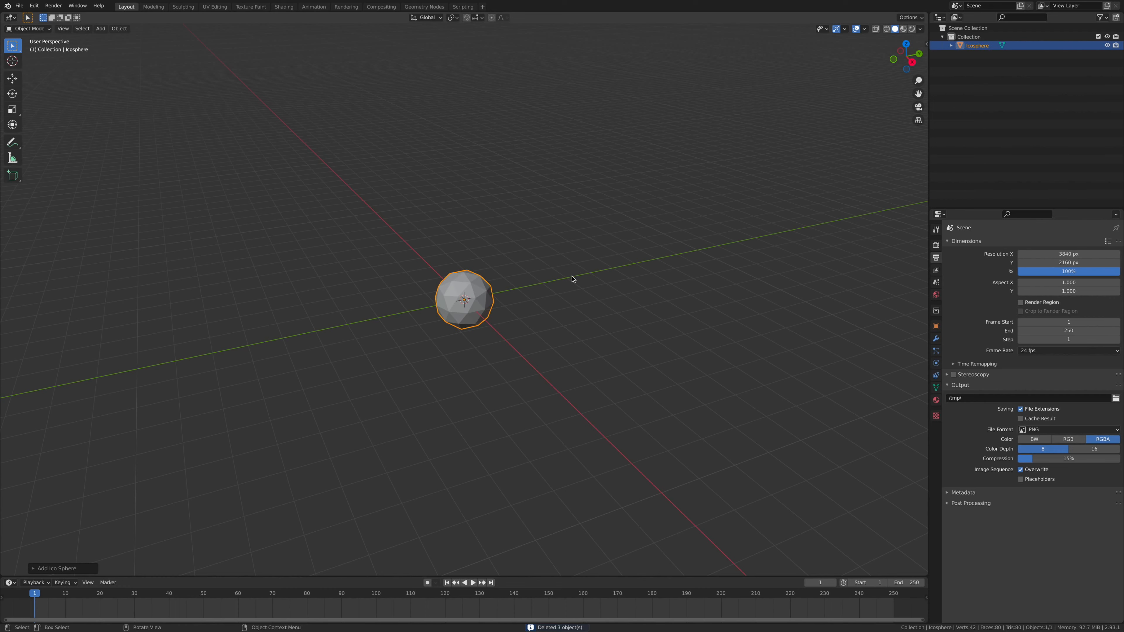
Step: Subdivide the whole icosphere mesh in Edit Mode with 10 cuts and a smoothness of 1.000
{"action": "key", "text": "Tab"}
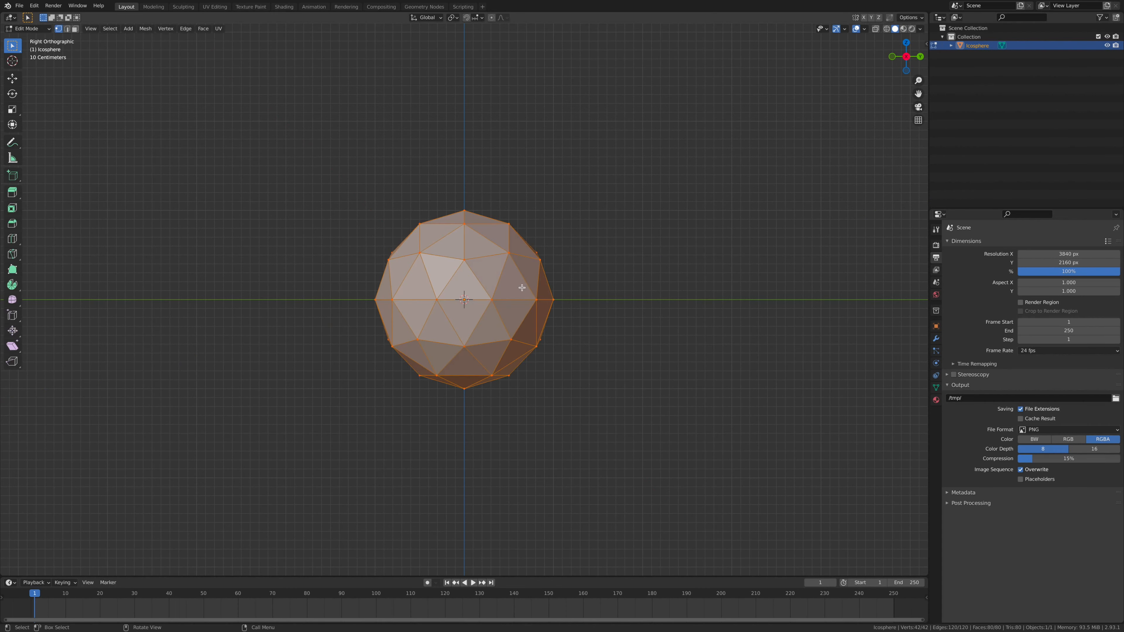
{"action": "right_click", "coordinate": [490, 283]}
{"action": "left_click", "coordinate": [489, 286]}
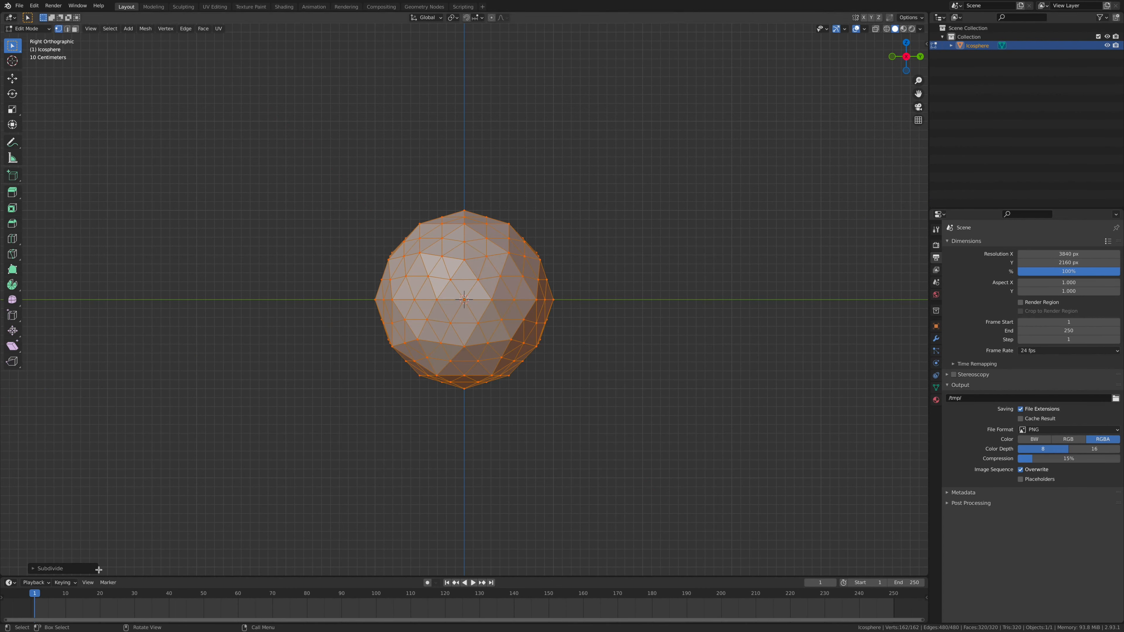
{"action": "left_click", "coordinate": [50, 571]}
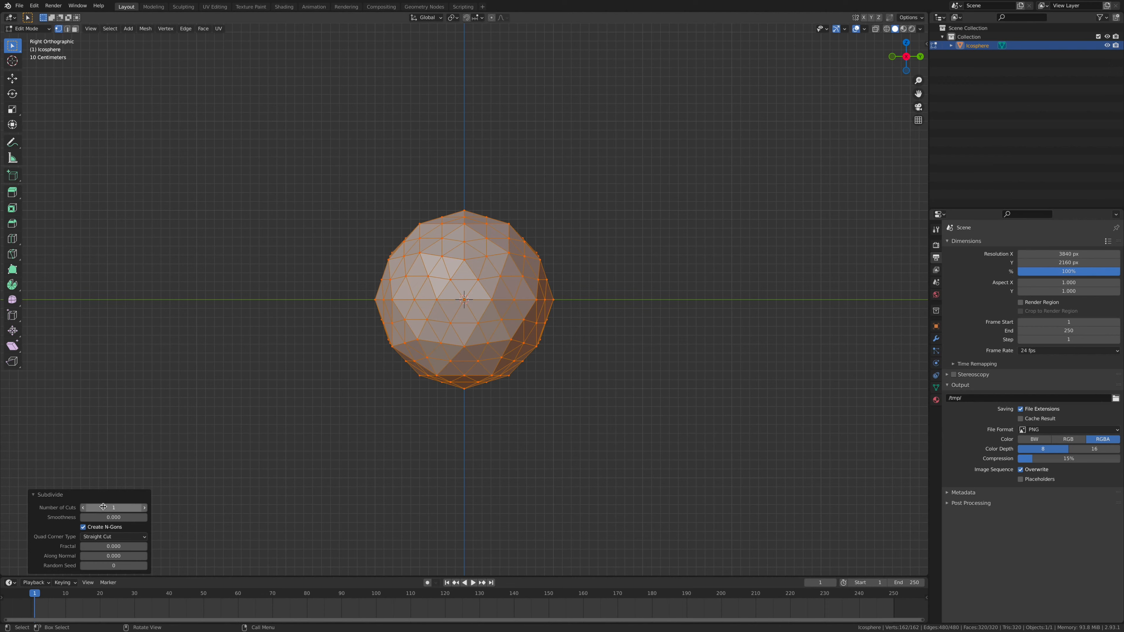
{"action": "left_click_drag", "start_coordinate": [103, 506], "coordinate": [129, 507]}
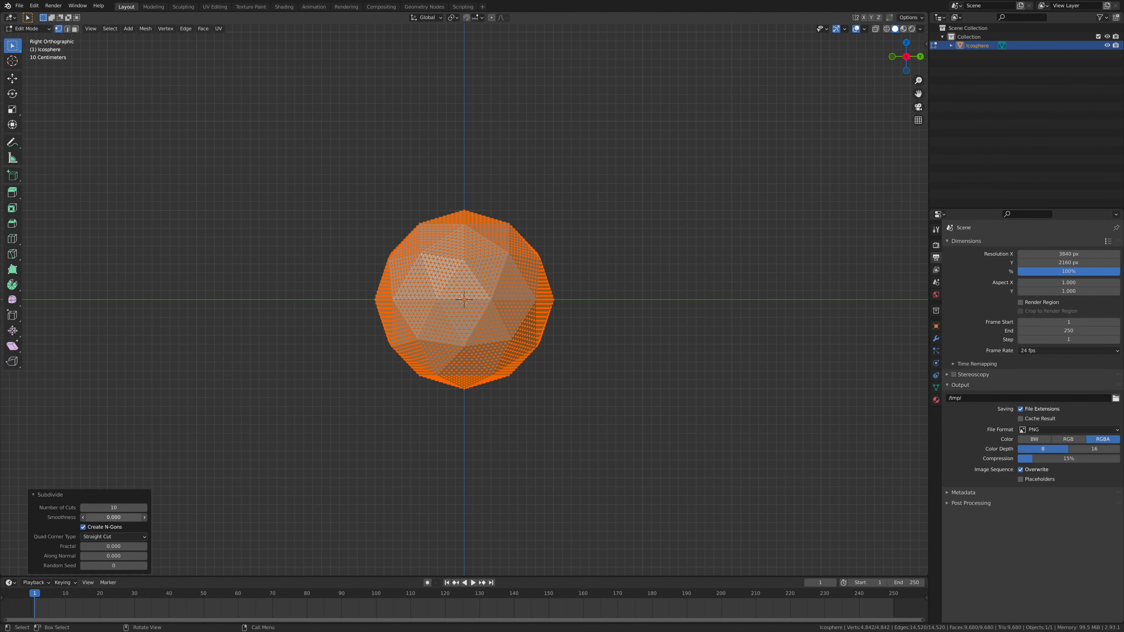
{"action": "left_click_drag", "start_coordinate": [91, 517], "coordinate": [126, 517]}
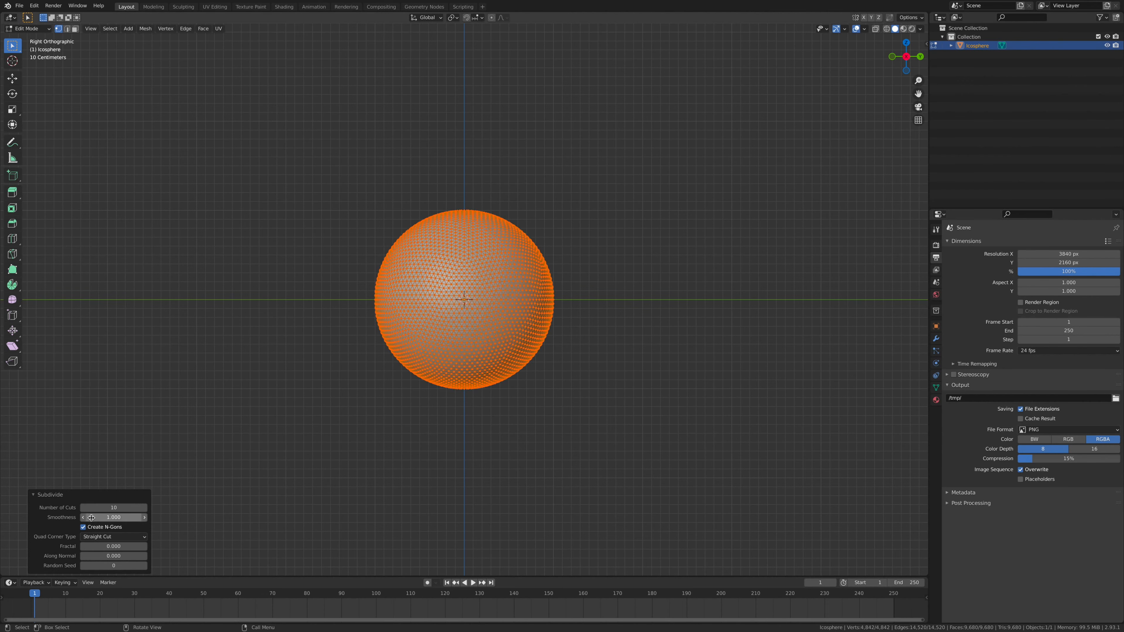
{"action": "key", "text": "Tab"}
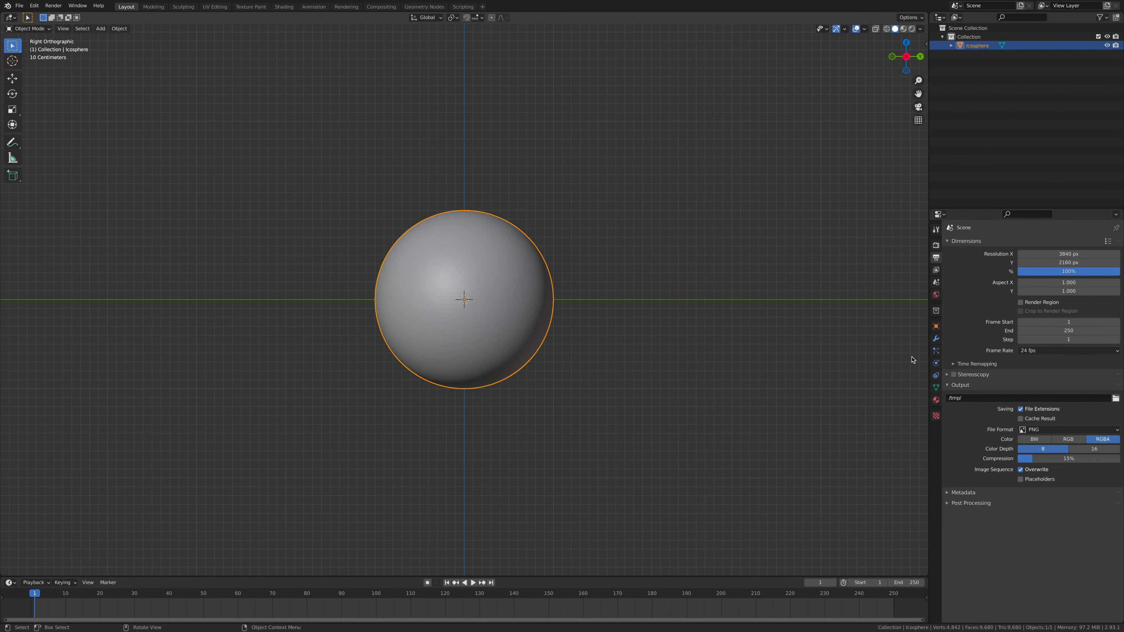
Step: Add a Build modifier to the icosphere and preview its build animation
{"action": "left_click", "coordinate": [935, 339]}
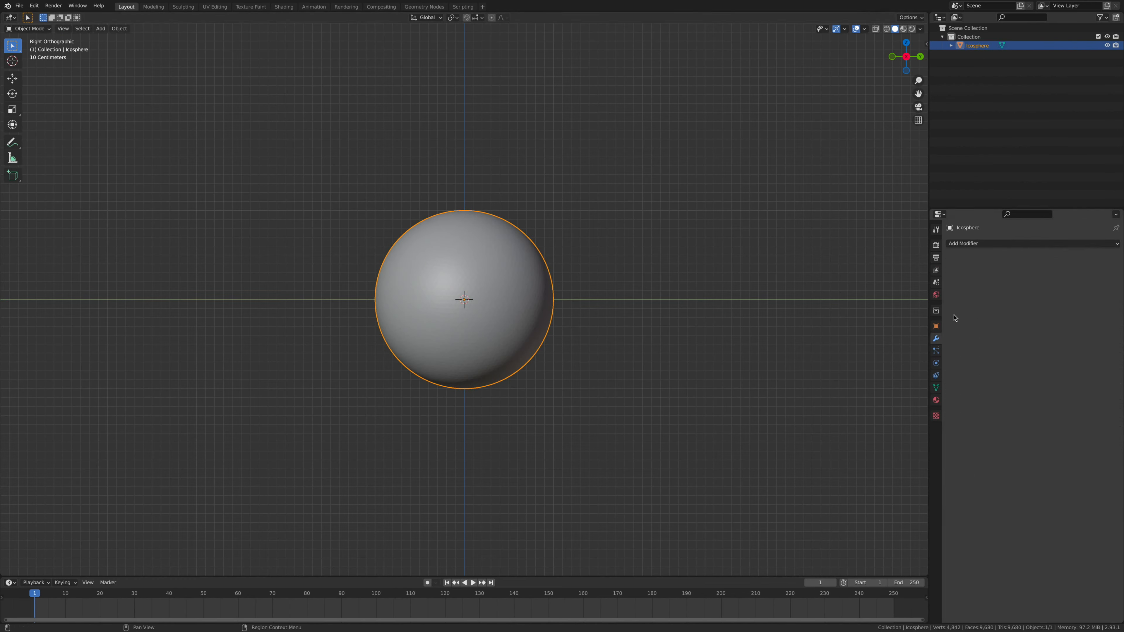
{"action": "left_click", "coordinate": [974, 243]}
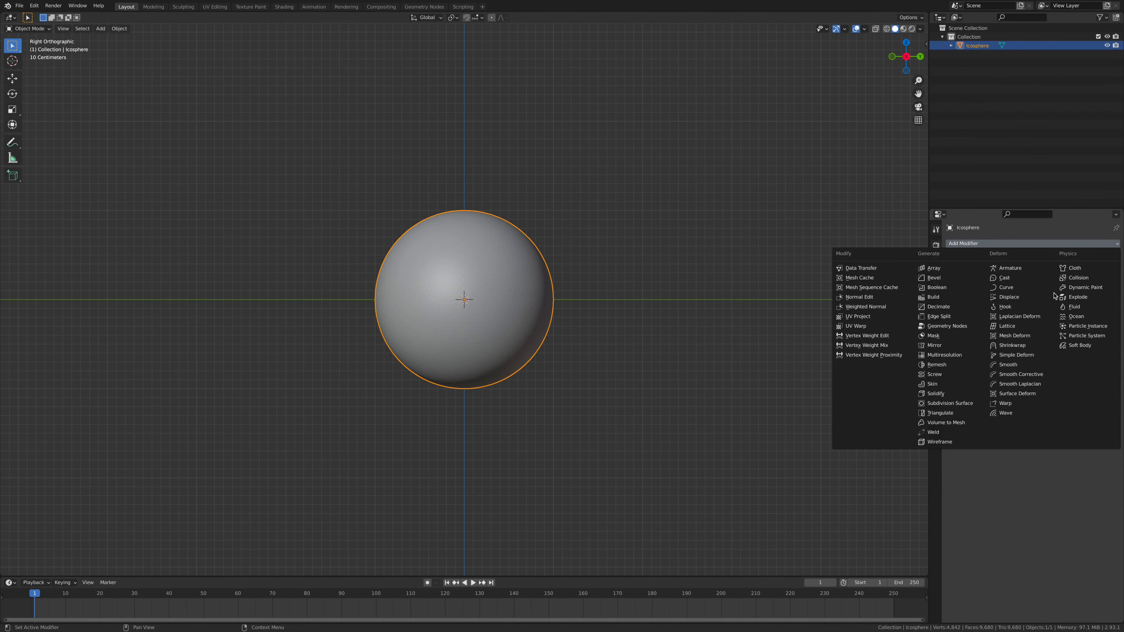
{"action": "left_click", "coordinate": [949, 299]}
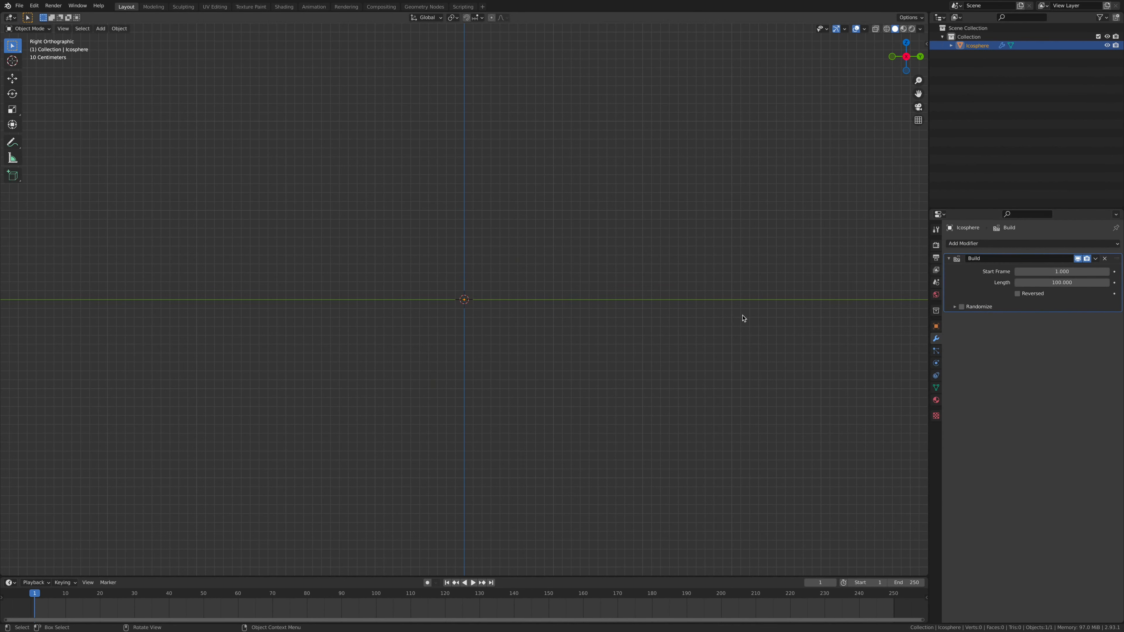
{"action": "key", "text": "space"}
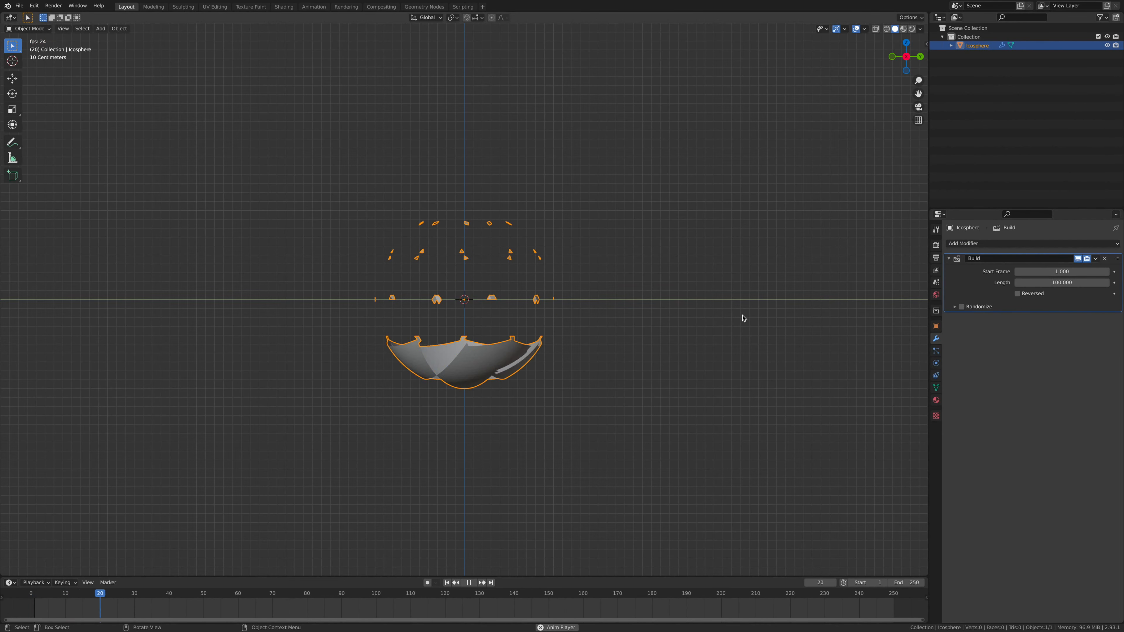
{"action": "key", "text": "Escape"}
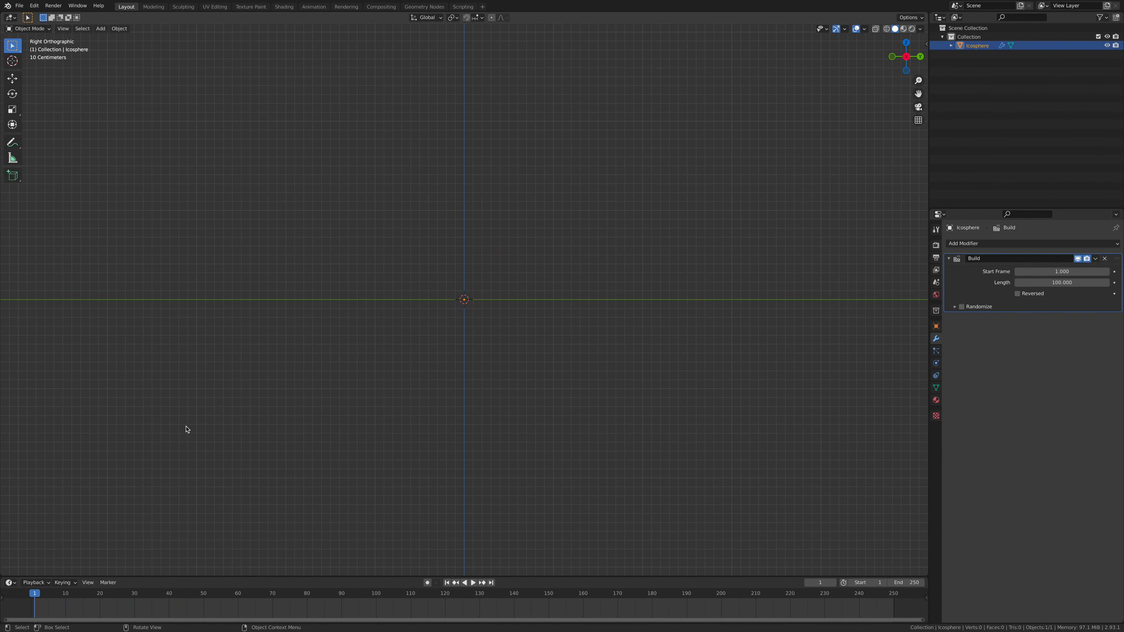
Step: Apply the Build modifier at frame 40 to keep the partially built sphere
{"action": "left_click", "coordinate": [169, 595]}
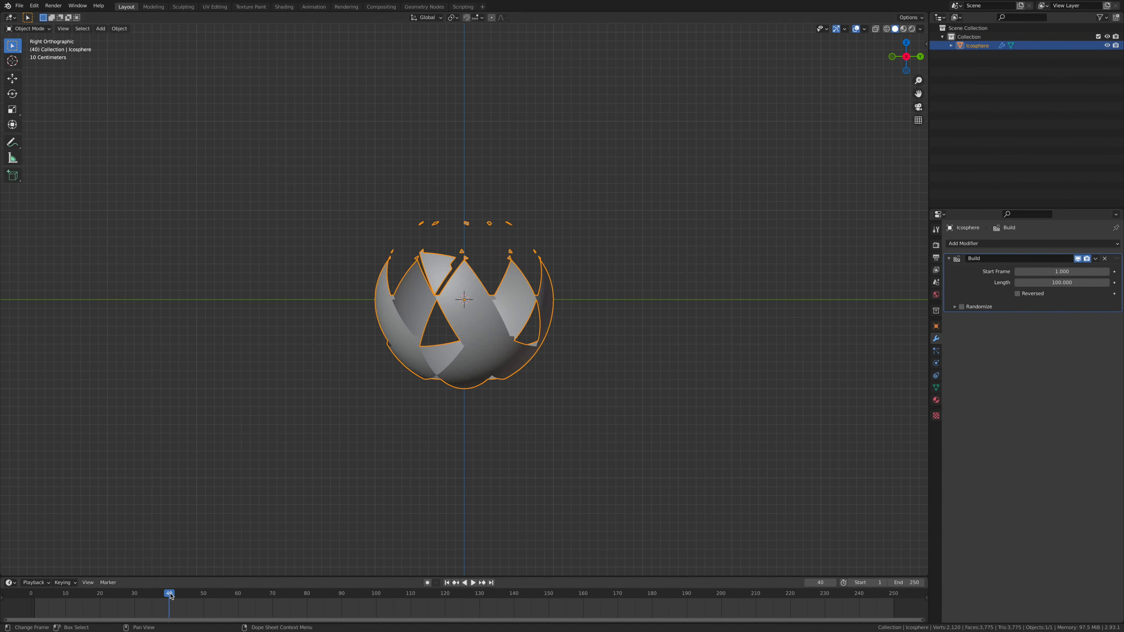
{"action": "left_click", "coordinate": [1095, 258]}
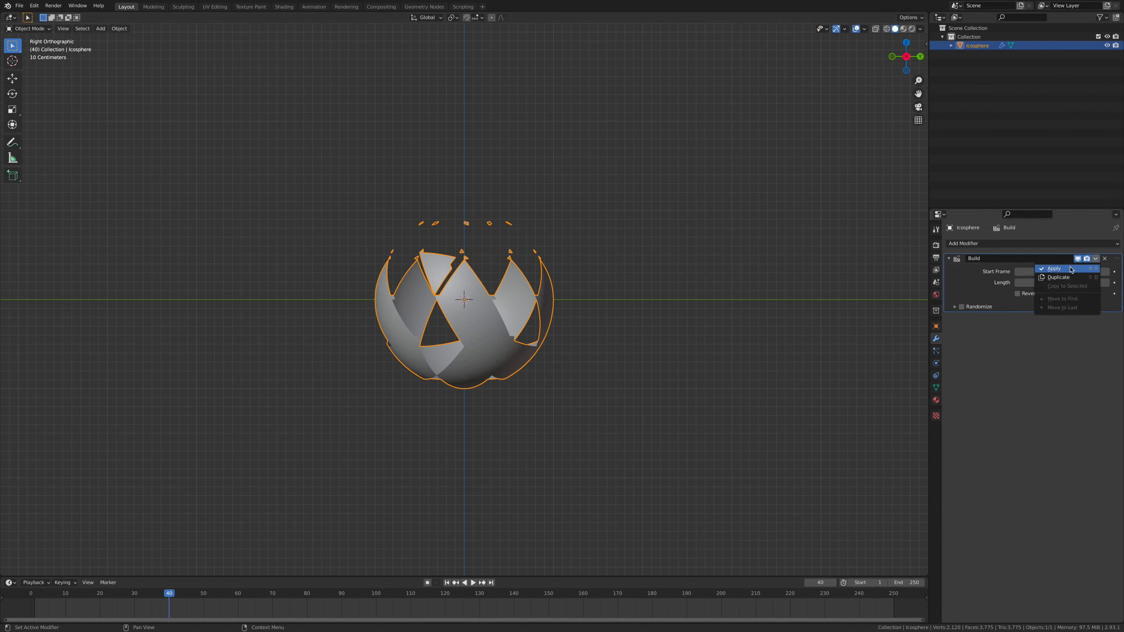
{"action": "left_click", "coordinate": [1070, 269]}
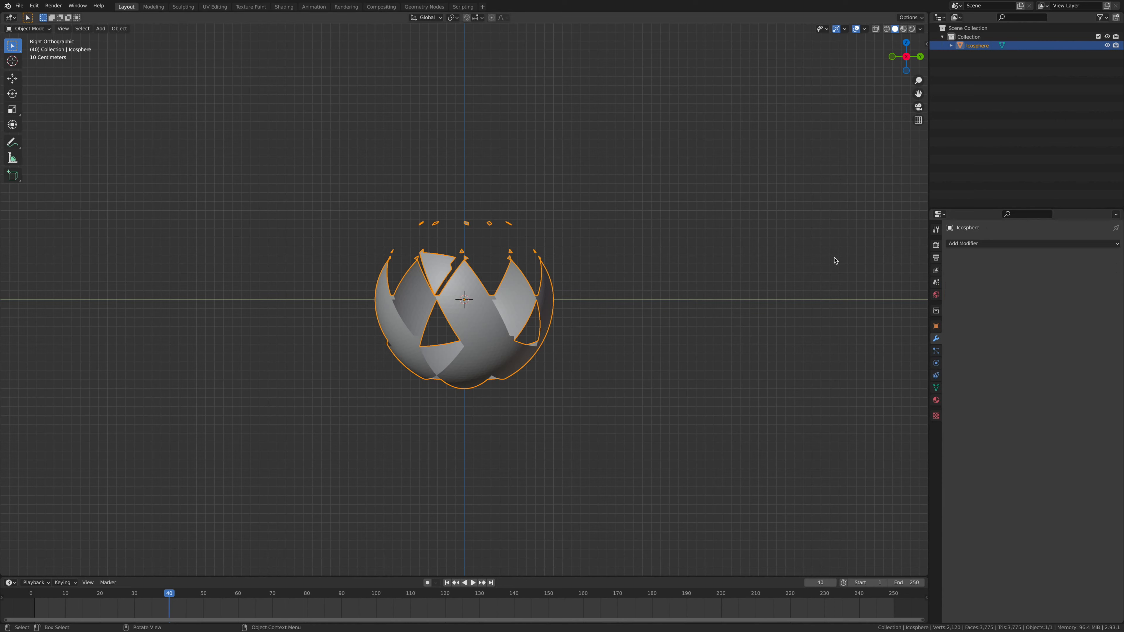
Step: Add a Solidify modifier to the broken sphere with a thickness of 0.03 m and apply it
{"action": "left_click", "coordinate": [973, 243]}
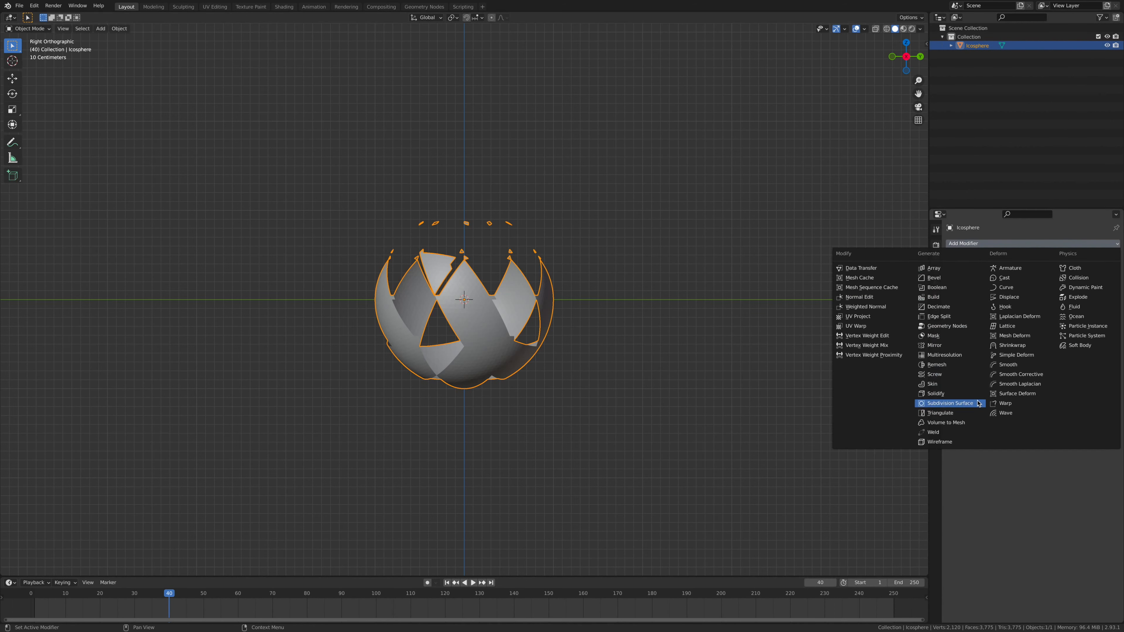
{"action": "left_click", "coordinate": [969, 394]}
{"action": "left_click_drag", "start_coordinate": [1062, 282], "coordinate": [1088, 282]}
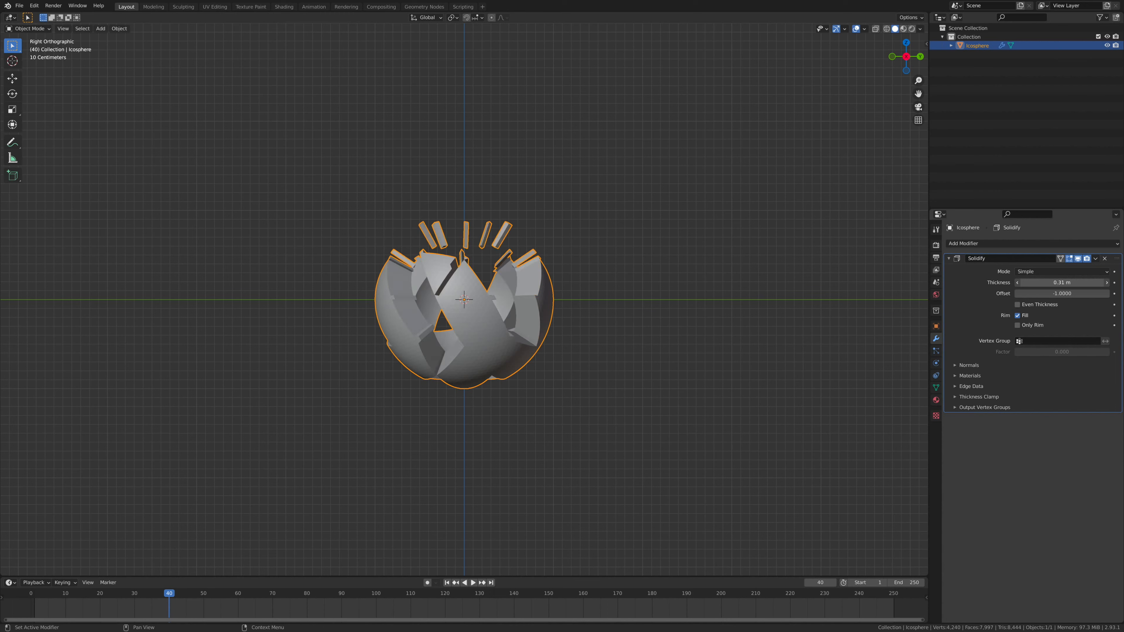
{"action": "left_click", "coordinate": [1072, 283]}
{"action": "type", "text": "0."}
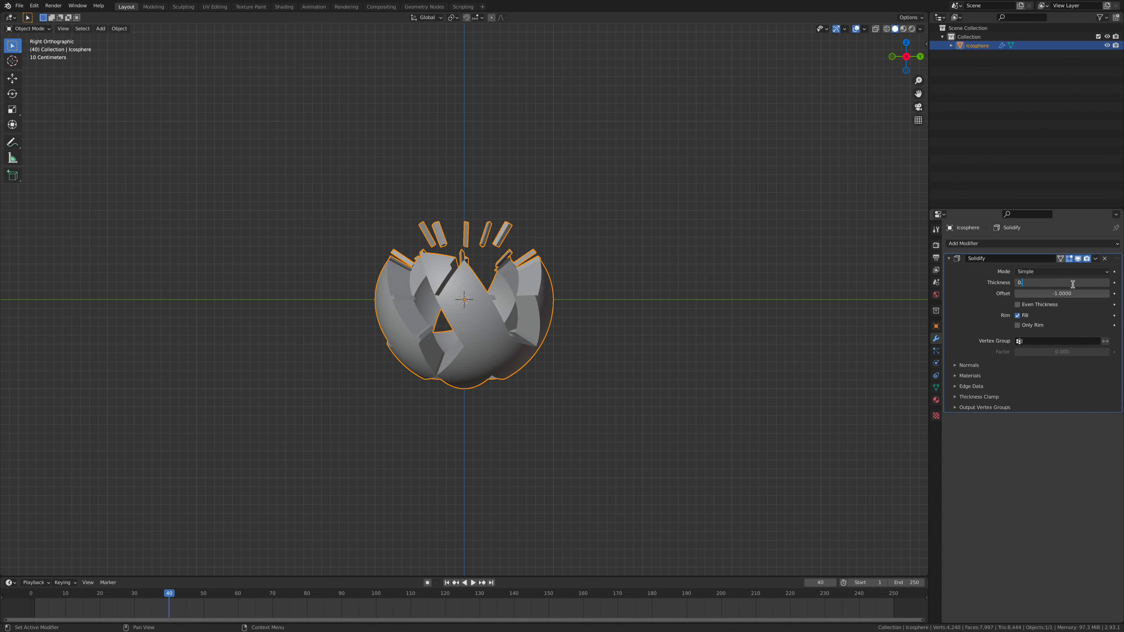
{"action": "type", "text": "03"}
{"action": "key", "text": "Return"}
{"action": "left_click", "coordinate": [1095, 259]}
{"action": "left_click", "coordinate": [1066, 267]}
Step: Run Limited Dissolve on the entire shell mesh in Edit Mode
{"action": "key", "text": "Tab"}
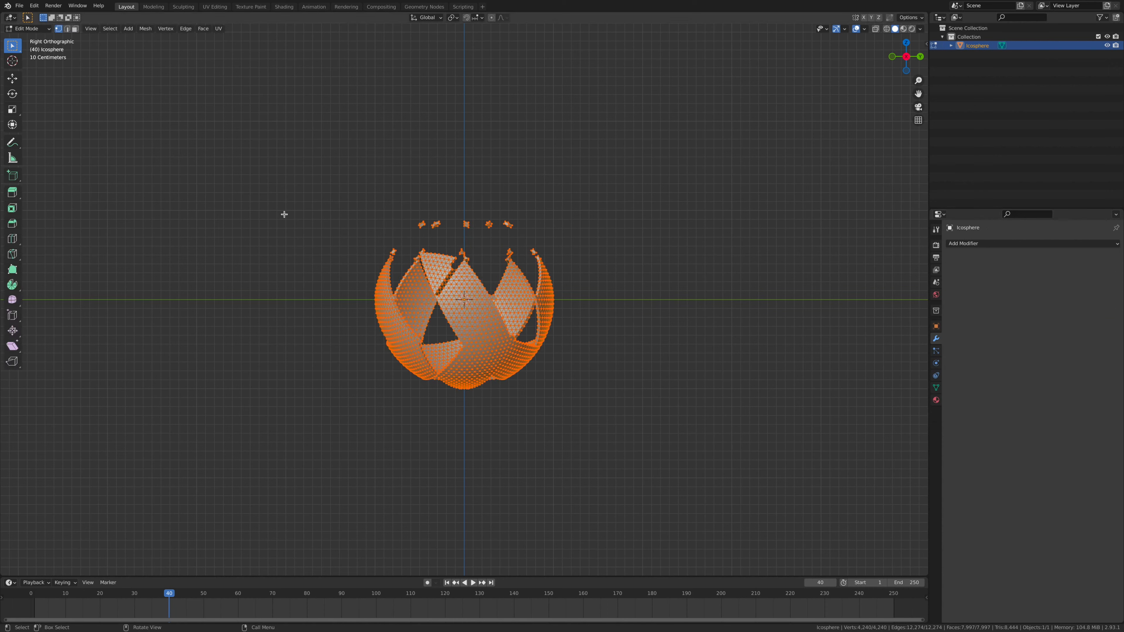
{"action": "left_click", "coordinate": [34, 6]}
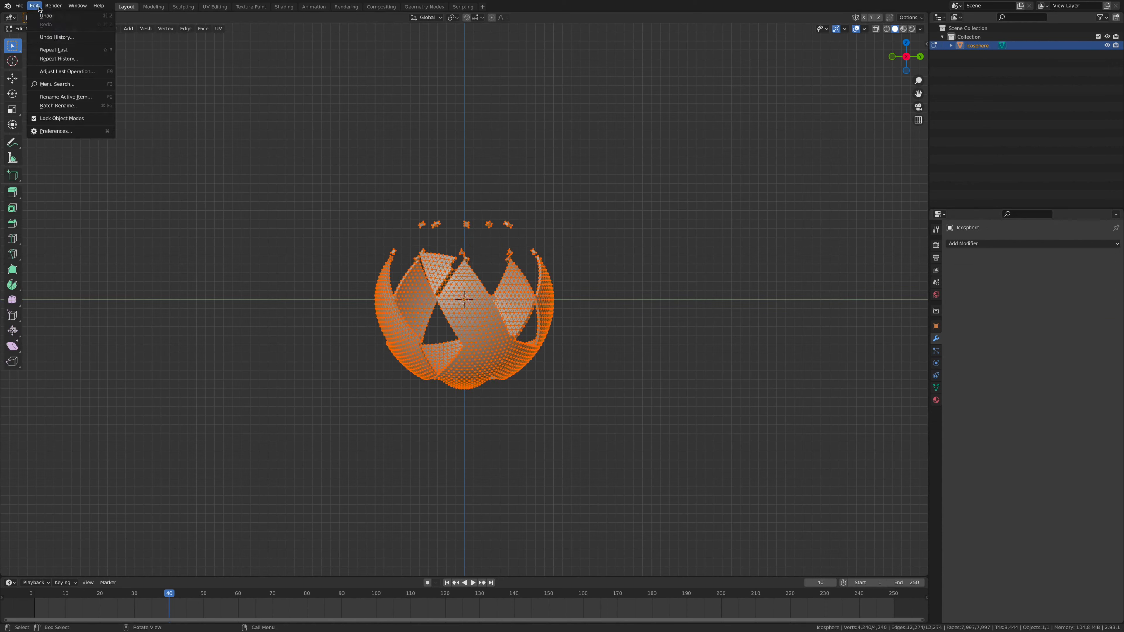
{"action": "left_click", "coordinate": [72, 85]}
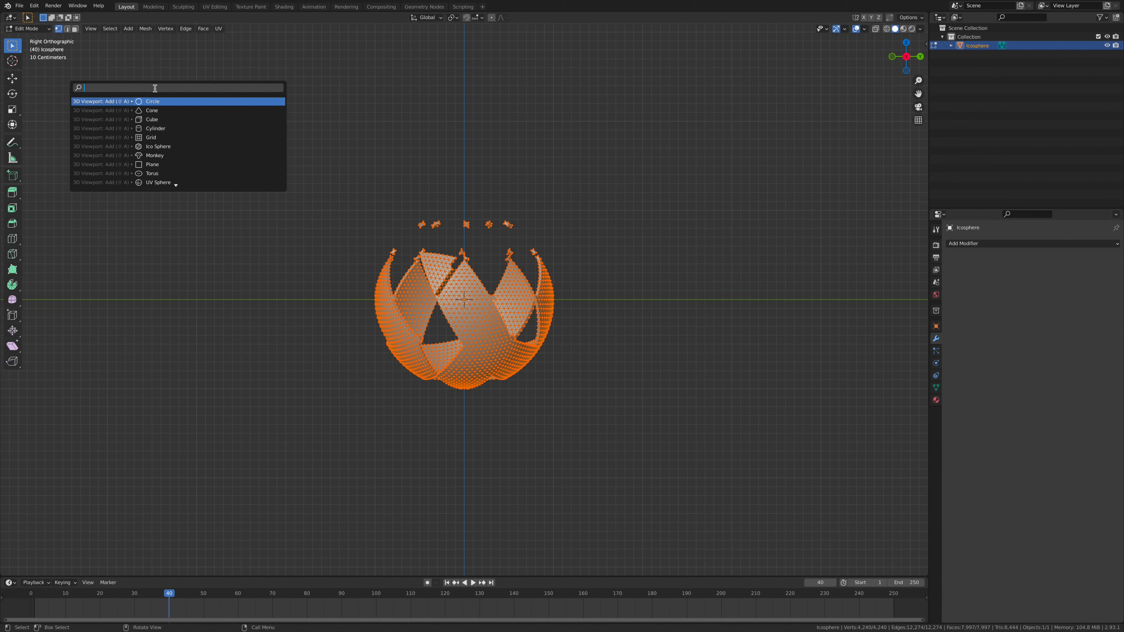
{"action": "type", "text": "limited"}
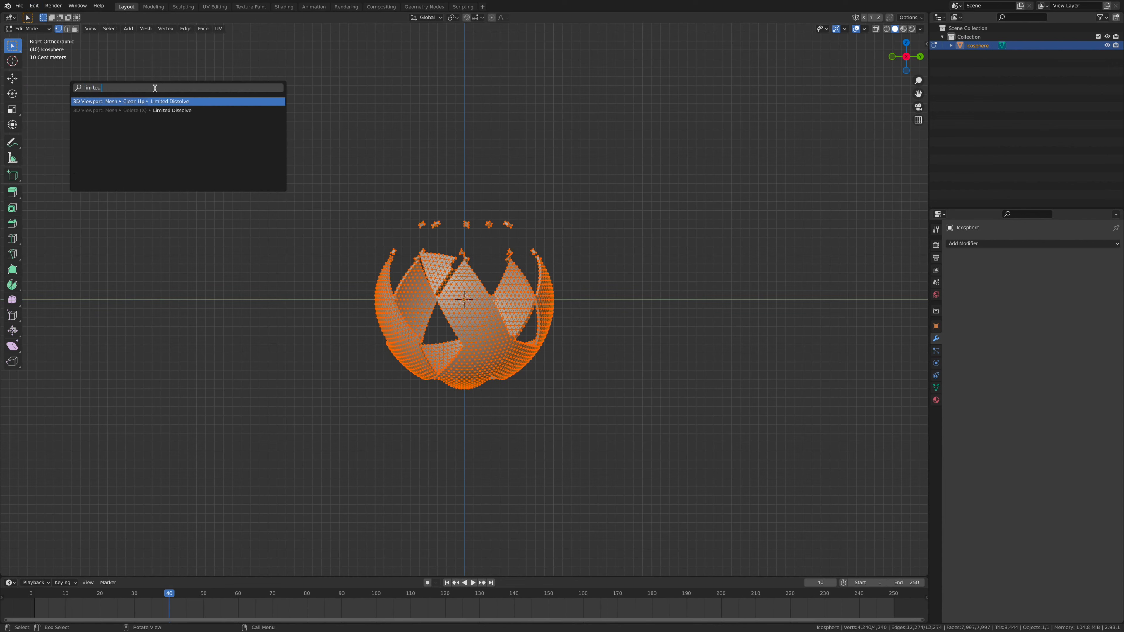
{"action": "key", "text": "Return"}
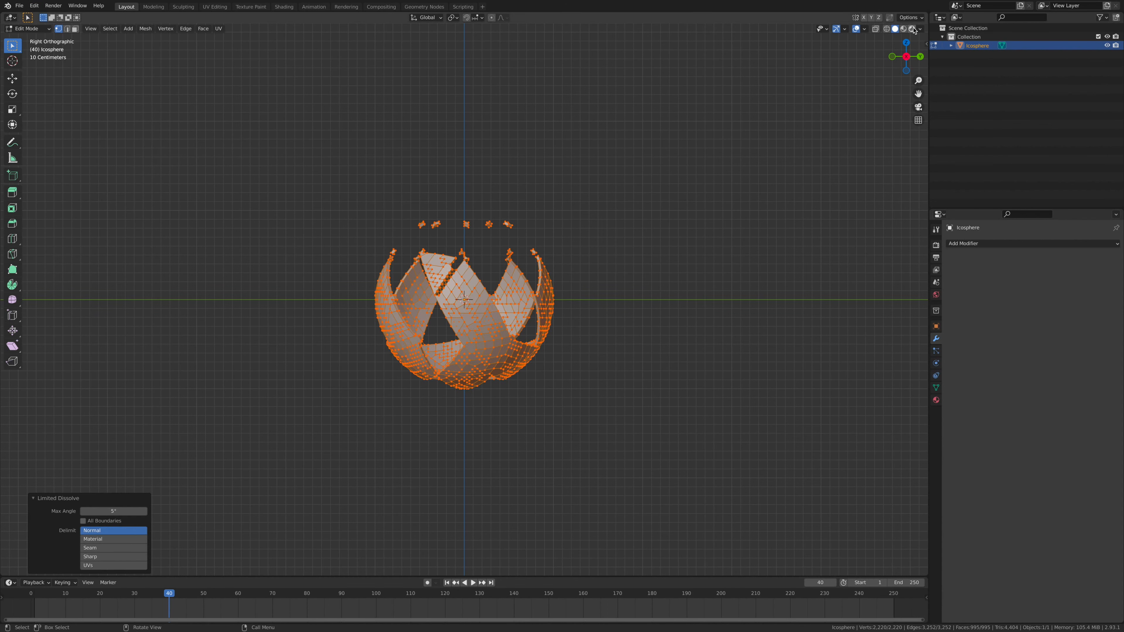
Step: Switch the viewport to Material Preview shading and leave Edit Mode to inspect the shell
{"action": "left_click", "coordinate": [920, 29]}
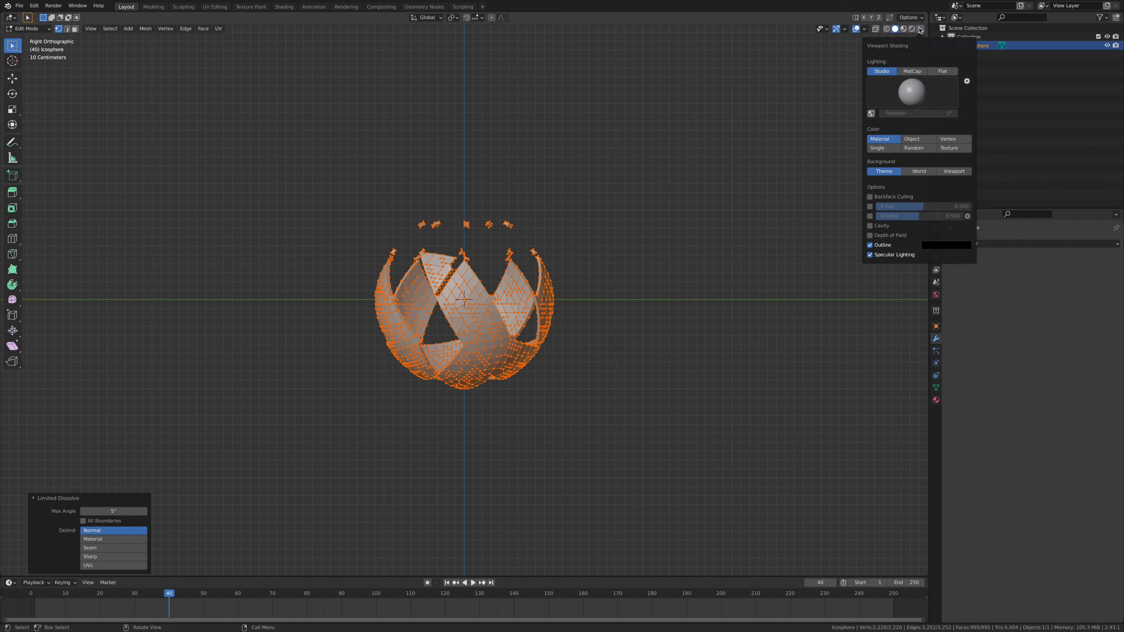
{"action": "left_click", "coordinate": [914, 93]}
{"action": "left_click", "coordinate": [904, 29]}
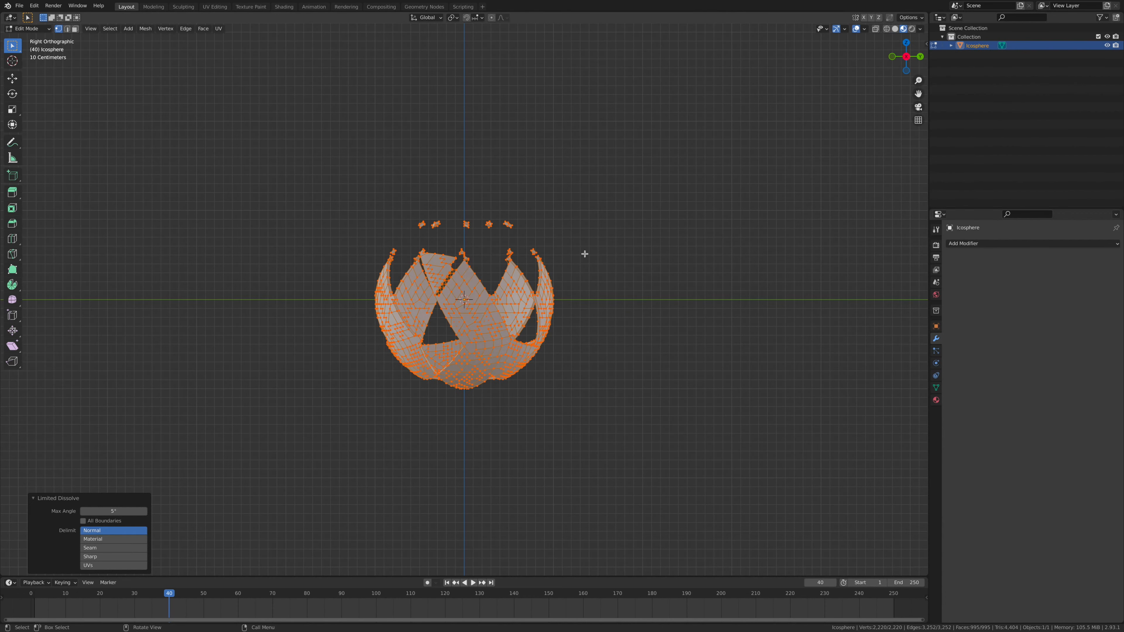
{"action": "key", "text": "Tab"}
{"action": "middle_click_drag", "start_coordinate": [810, 276], "coordinate": [424, 342]}
Step: Inset all faces of the shell individually by about 0.01 m in Edit Mode
{"action": "key", "text": "Tab"}
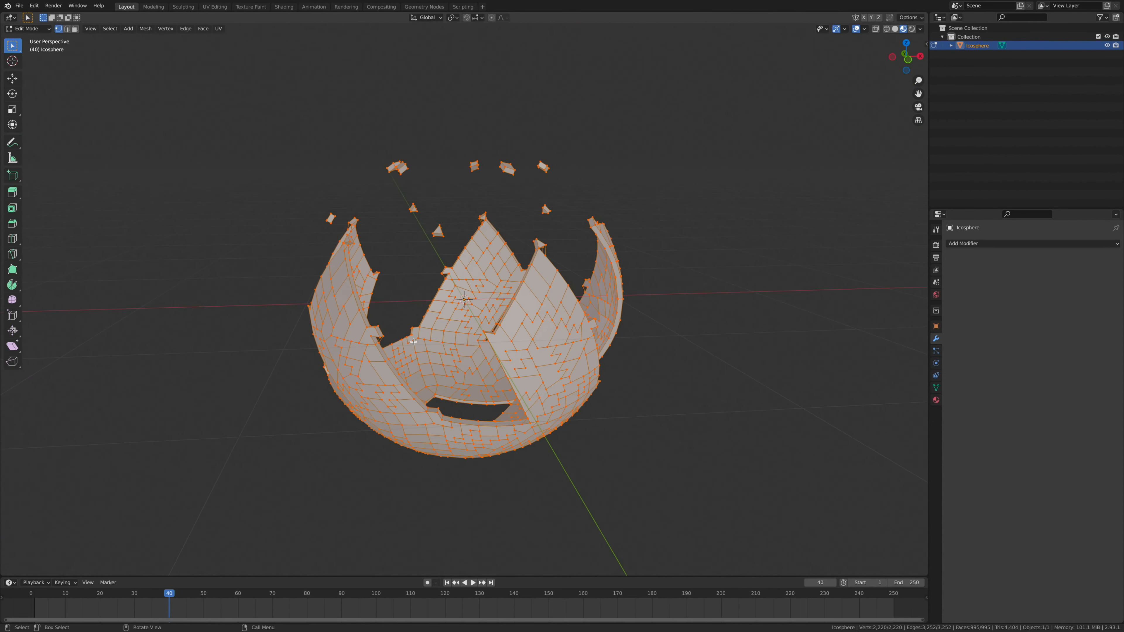
{"action": "left_click", "coordinate": [12, 209]}
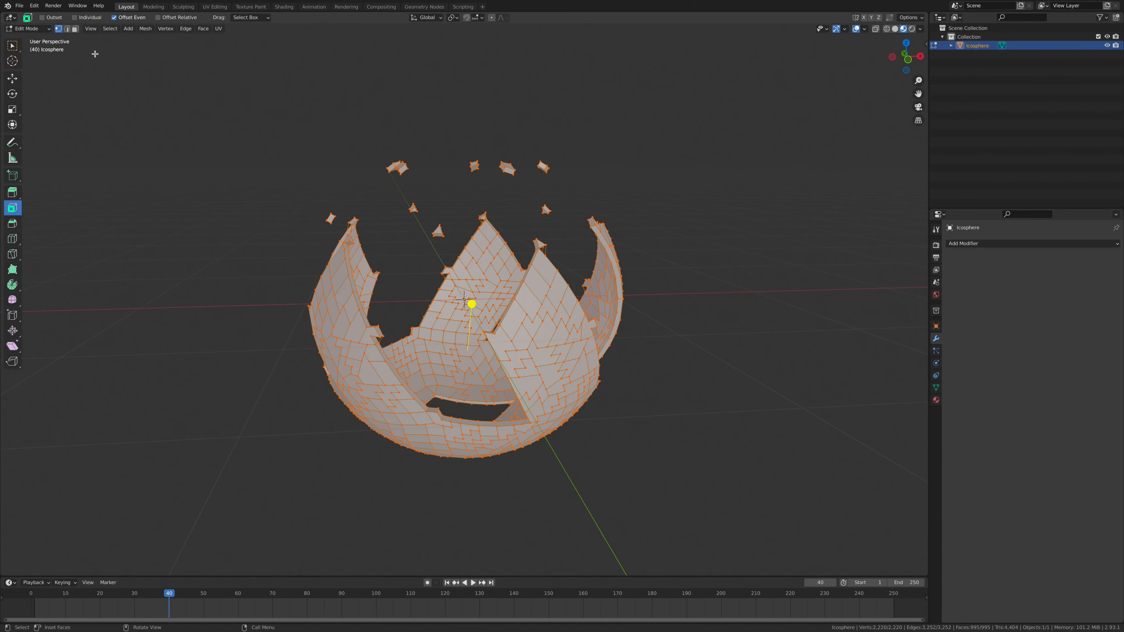
{"action": "left_click", "coordinate": [74, 18]}
{"action": "scroll", "coordinate": [469, 345], "scroll_direction": "up", "scroll_amount": 5}
{"action": "left_click_drag", "start_coordinate": [470, 331], "coordinate": [470, 343]}
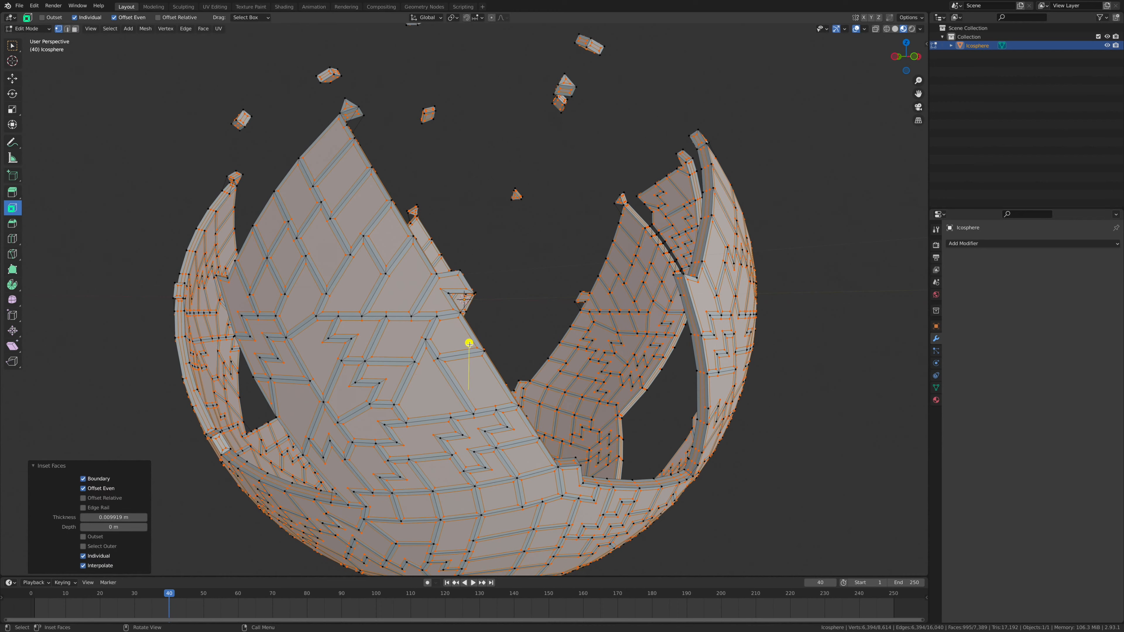
Step: Extrude the inset faces by a small amount to give the shell's panels relief
{"action": "middle_click_drag", "start_coordinate": [470, 344], "coordinate": [459, 326]}
{"action": "key", "text": "shift+space"}
{"action": "key", "text": "e"}
{"action": "mouse_move", "coordinate": [460, 341]}
{"action": "left_mouse_down"}
{"action": "mouse_move", "coordinate": [454, 376]}
{"action": "mouse_move", "coordinate": [455, 326]}
{"action": "left_mouse_up"}
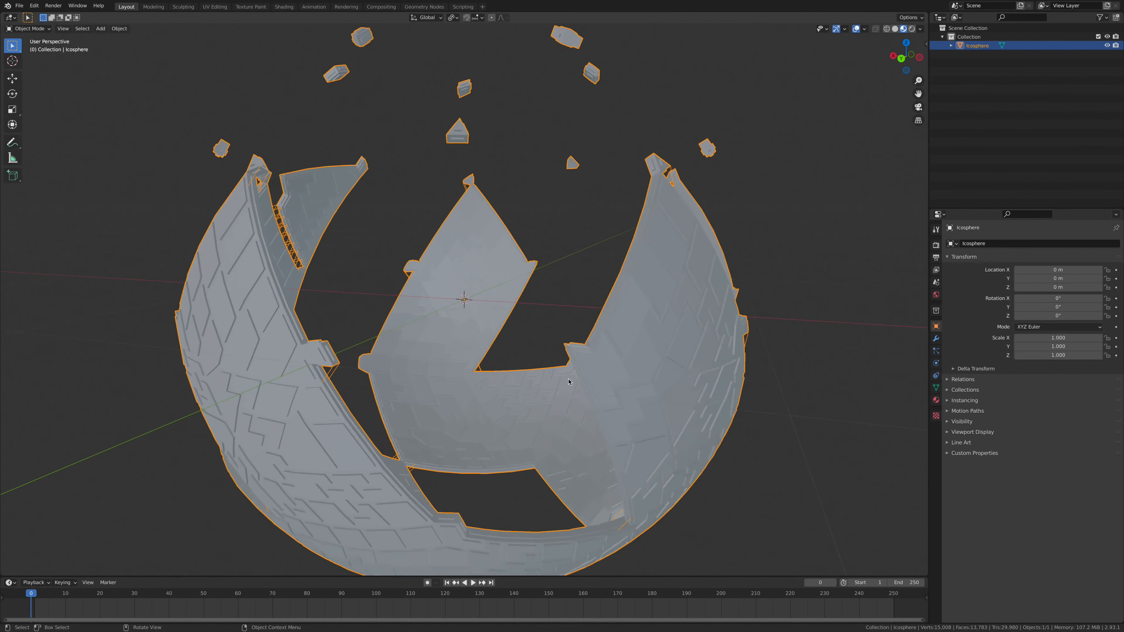
Step: Duplicate the shell twice in place and hide both duplicates in the viewport
{"action": "scroll", "coordinate": [566, 382], "scroll_direction": "down", "scroll_amount": 5}
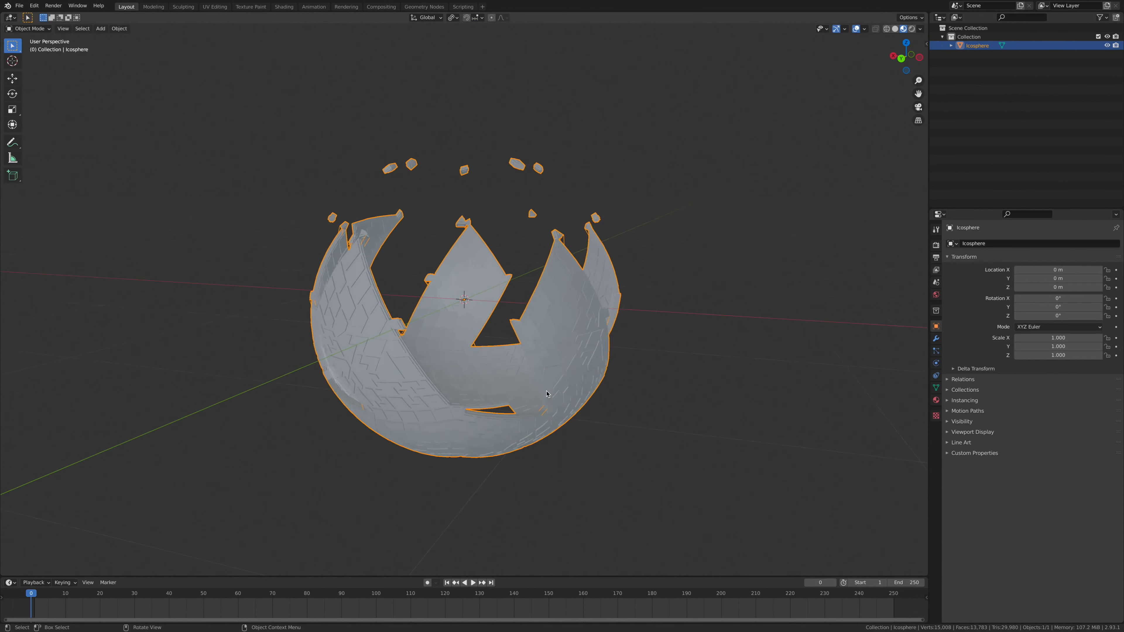
{"action": "middle_click_drag", "start_coordinate": [560, 395], "coordinate": [564, 380]}
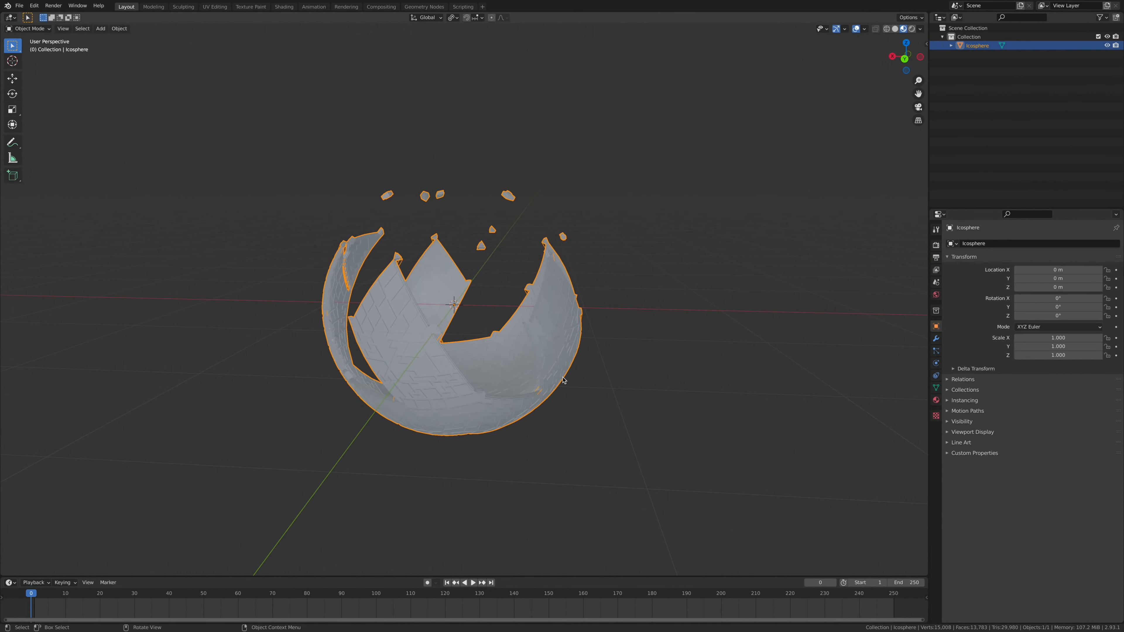
{"action": "key", "text": "shift+d"}
{"action": "key", "text": "Escape"}
{"action": "key", "text": "shift+d"}
{"action": "key", "text": "Escape"}
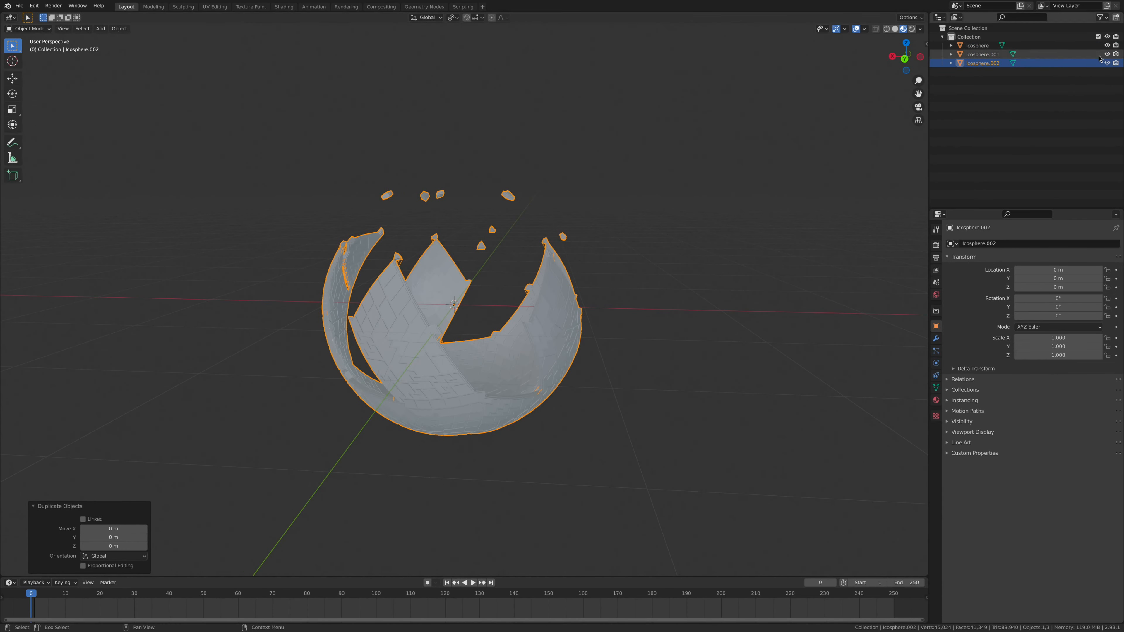
{"action": "left_click", "coordinate": [1107, 63]}
{"action": "left_click", "coordinate": [1106, 54]}
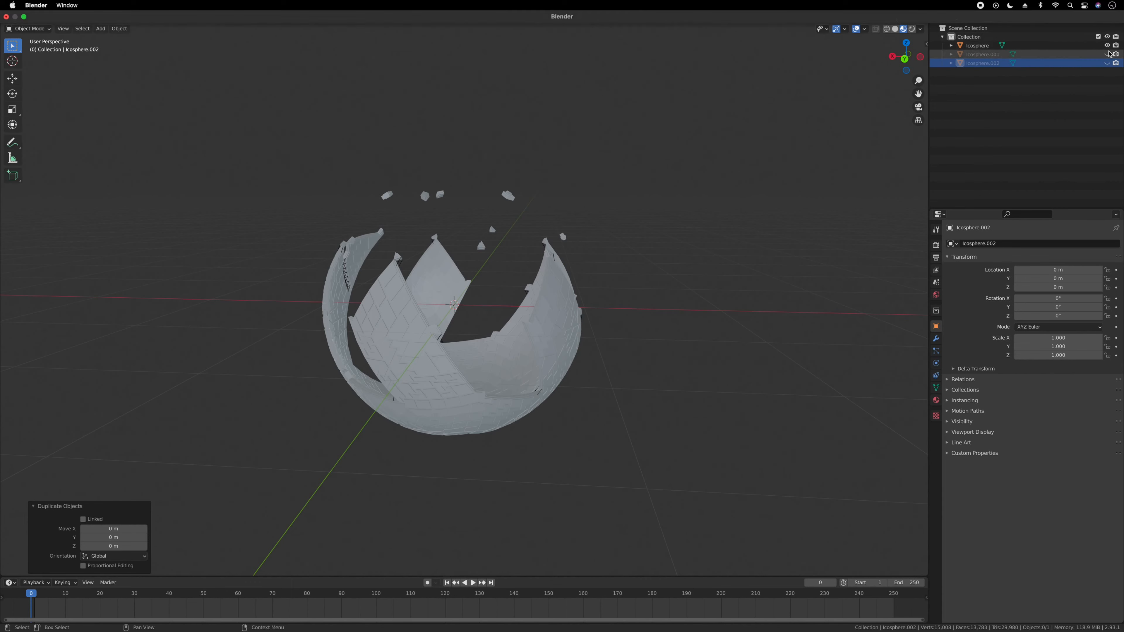
Step: Select the visible original shell and insert a rotation keyframe on all axes at frame 0
{"action": "left_click", "coordinate": [36, 598]}
{"action": "key", "text": "space"}
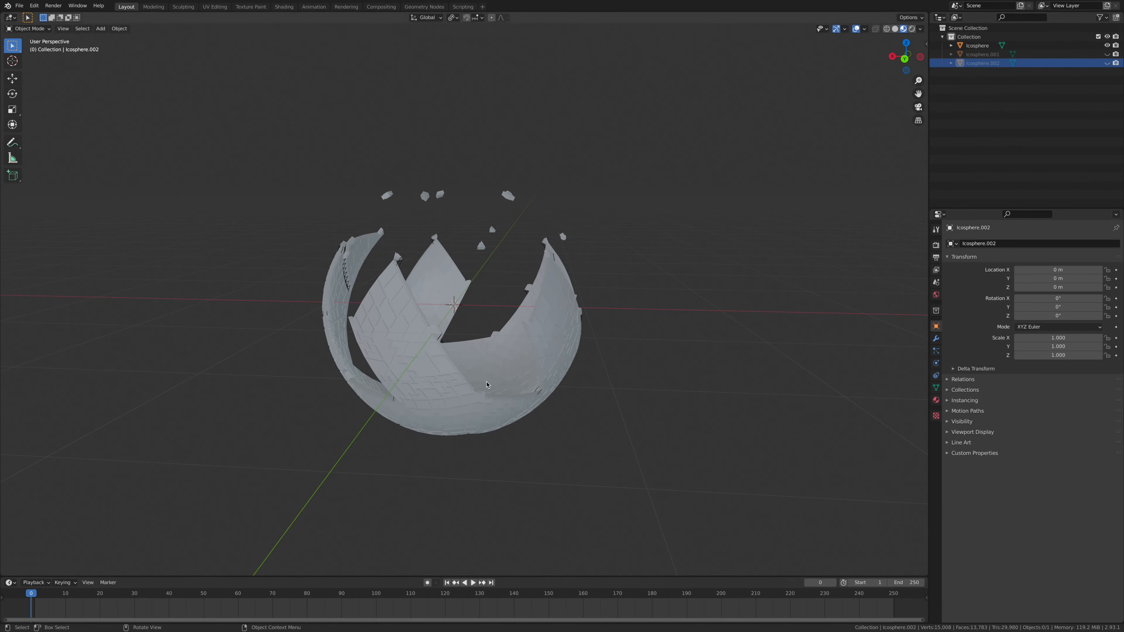
{"action": "left_click", "coordinate": [440, 394]}
{"action": "key", "text": "space"}
{"action": "left_click_drag", "start_coordinate": [897, 598], "coordinate": [32, 602]}
{"action": "key", "text": "space"}
{"action": "right_click", "coordinate": [1055, 298]}
{"action": "left_click", "coordinate": [1062, 311]}
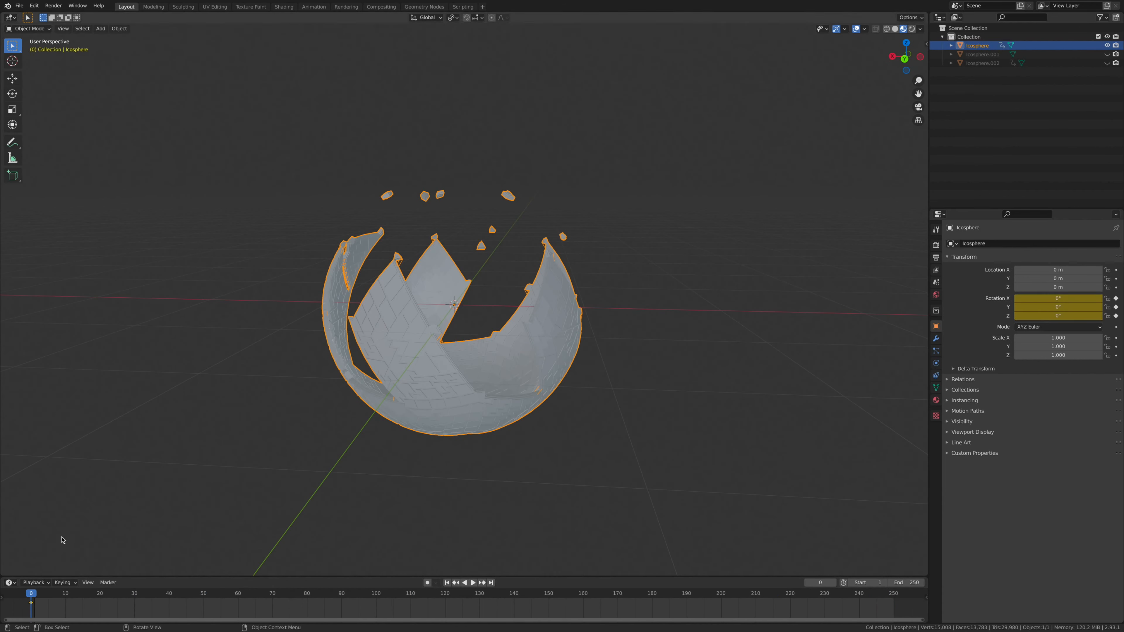
{"action": "key", "text": "space"}
{"action": "left_click_drag", "start_coordinate": [33, 595], "coordinate": [850, 584]}
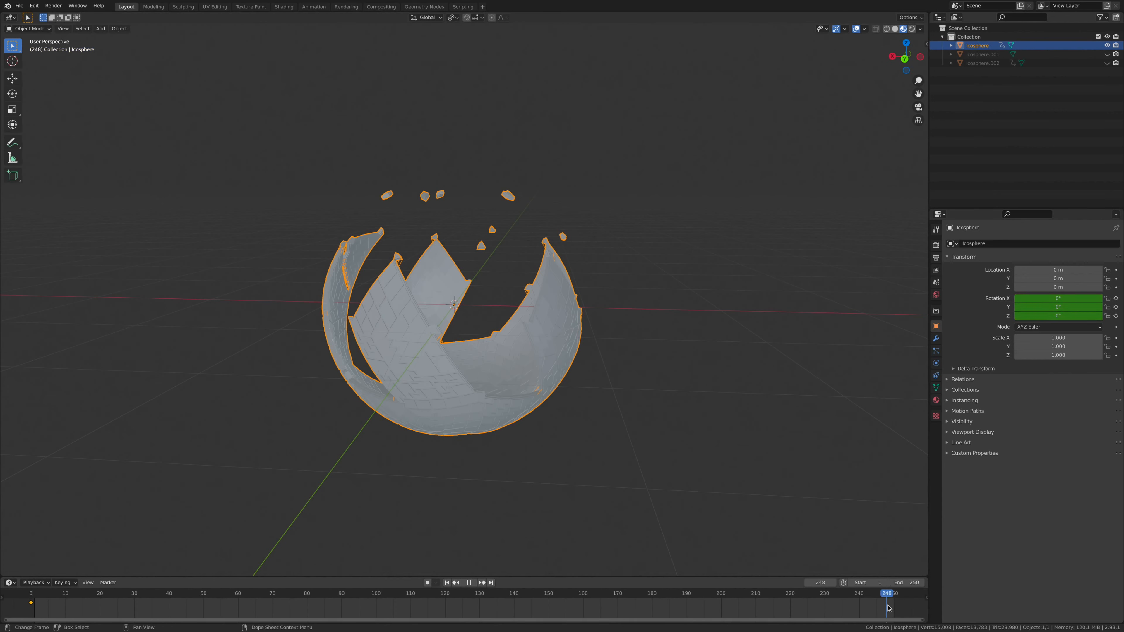
{"action": "key", "text": "space"}
{"action": "left_click", "coordinate": [1066, 300]}
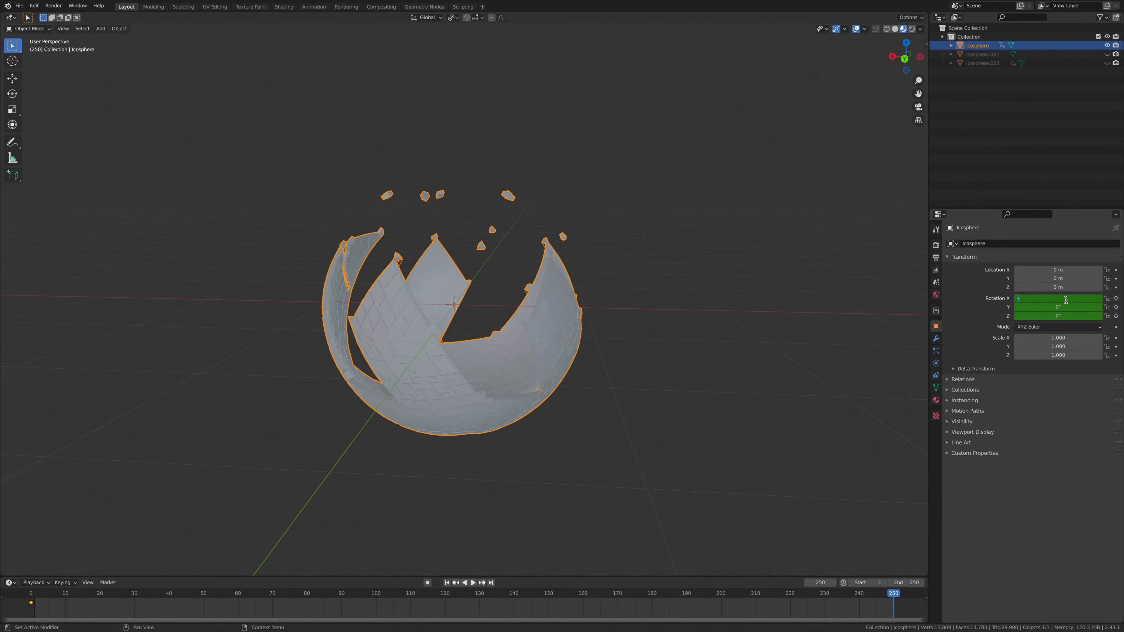
{"action": "key", "text": "Return"}
{"action": "key", "text": "Left"}
{"action": "key", "text": "Left"}
{"action": "key", "text": "Left"}
Step: At frame 250, set the original shell's X rotation to -360°, keyframe its rotation and play the animation
{"action": "left_click", "coordinate": [894, 596]}
{"action": "key", "text": "space"}
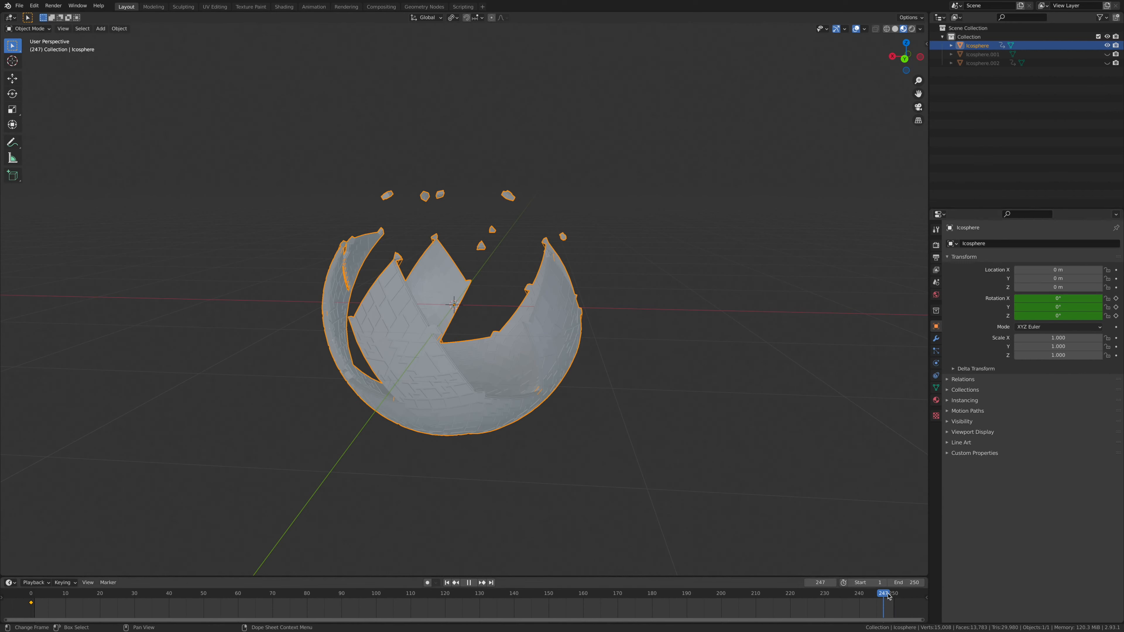
{"action": "key", "text": "space"}
{"action": "left_click", "coordinate": [1078, 298]}
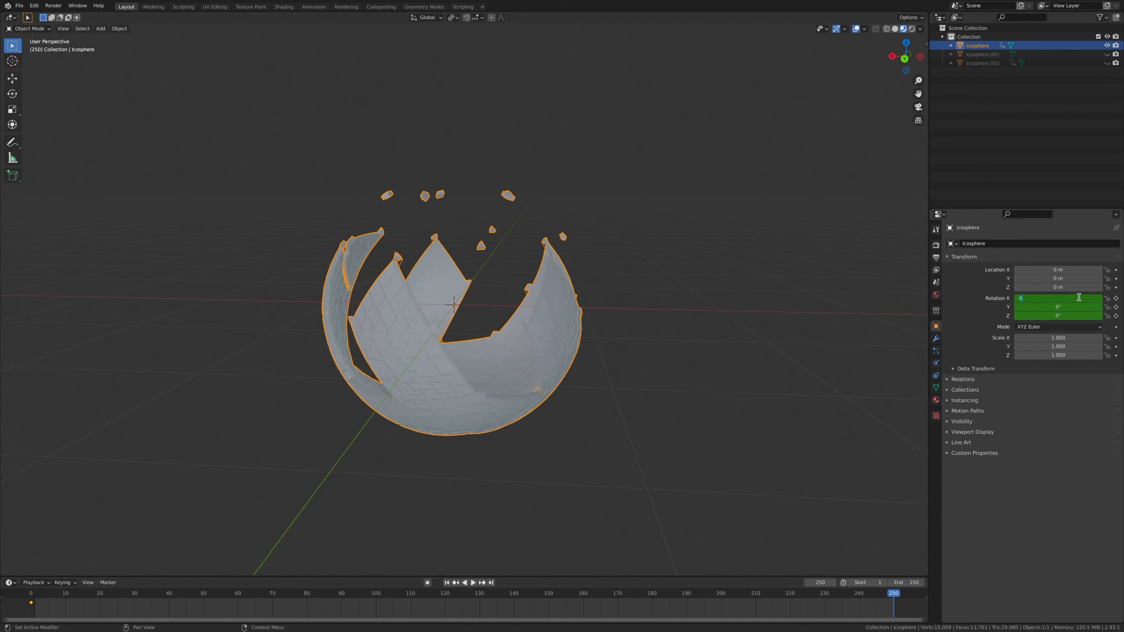
{"action": "type", "text": "-360"}
{"action": "key", "text": "Return"}
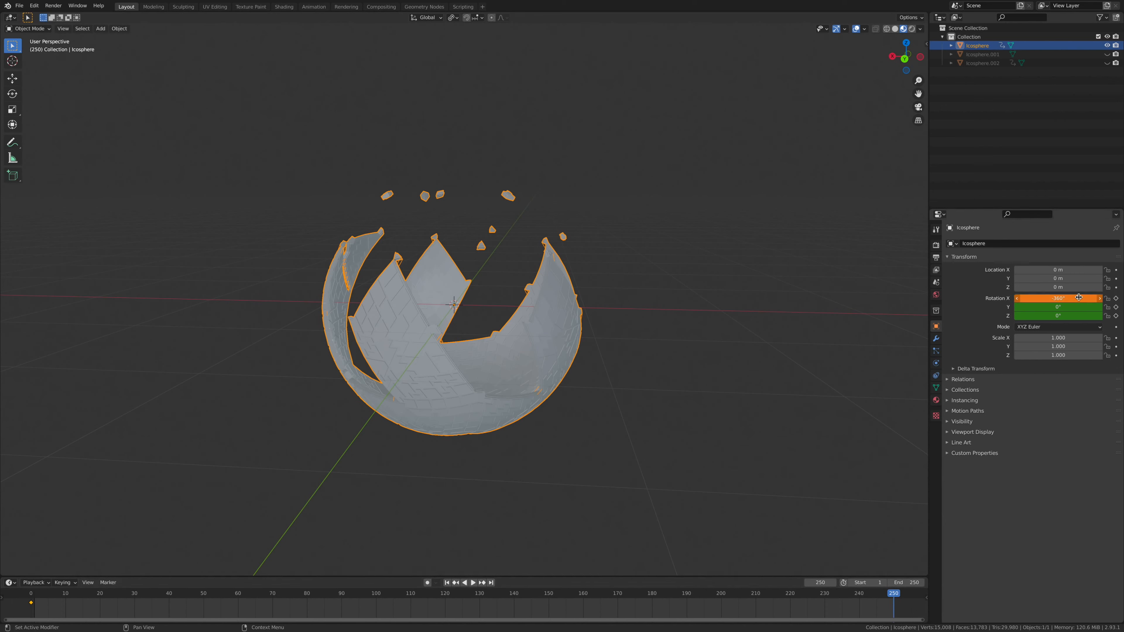
{"action": "key", "text": "i"}
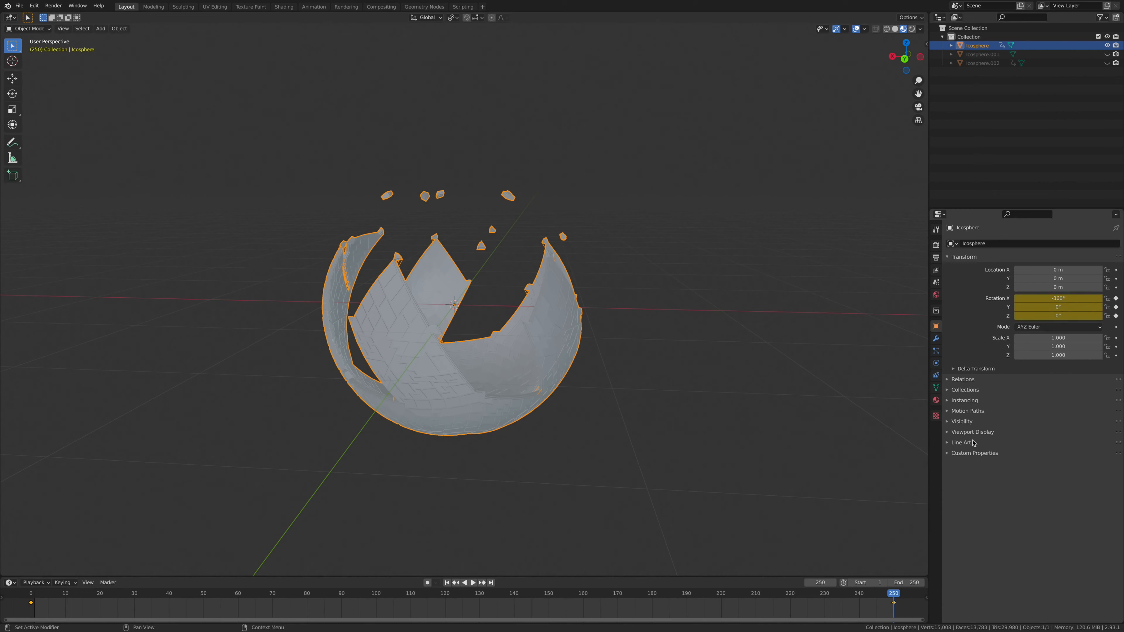
{"action": "key", "text": "space"}
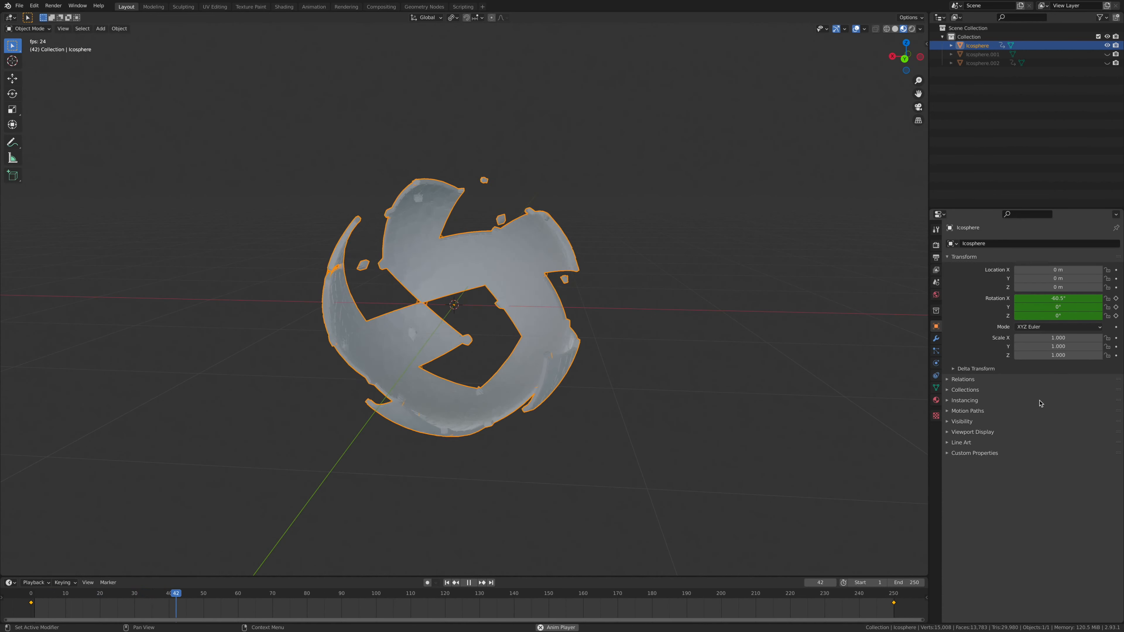
{"action": "key", "text": "Escape"}
Step: Unhide the first duplicate shell and scale it up uniformly to about 1.04 around the original
{"action": "left_click", "coordinate": [1098, 54]}
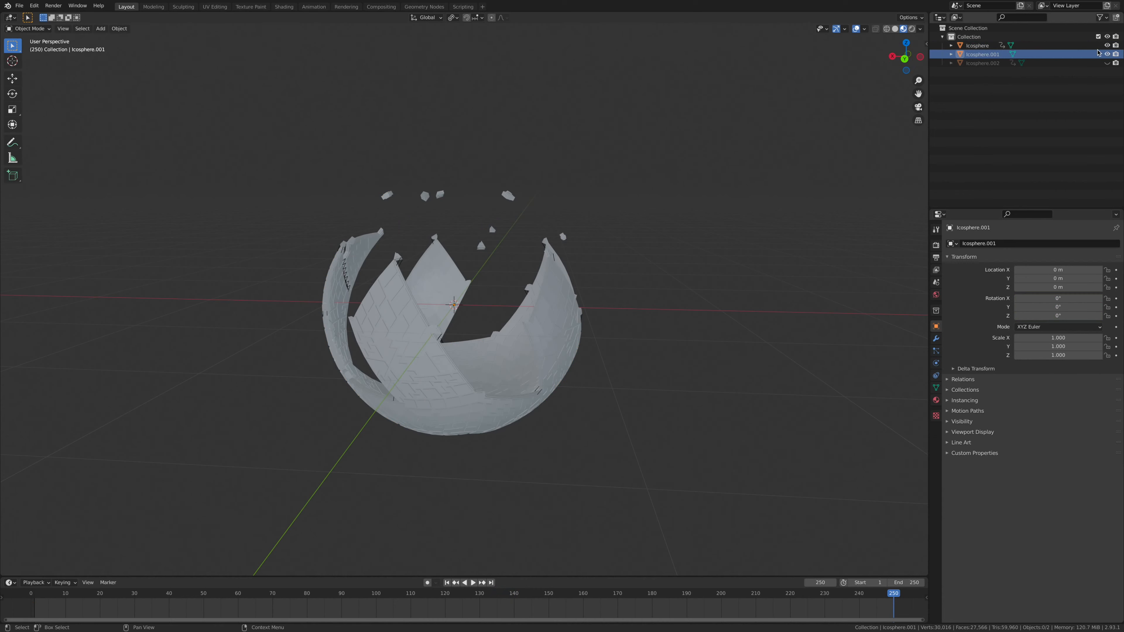
{"action": "left_click", "coordinate": [1001, 53]}
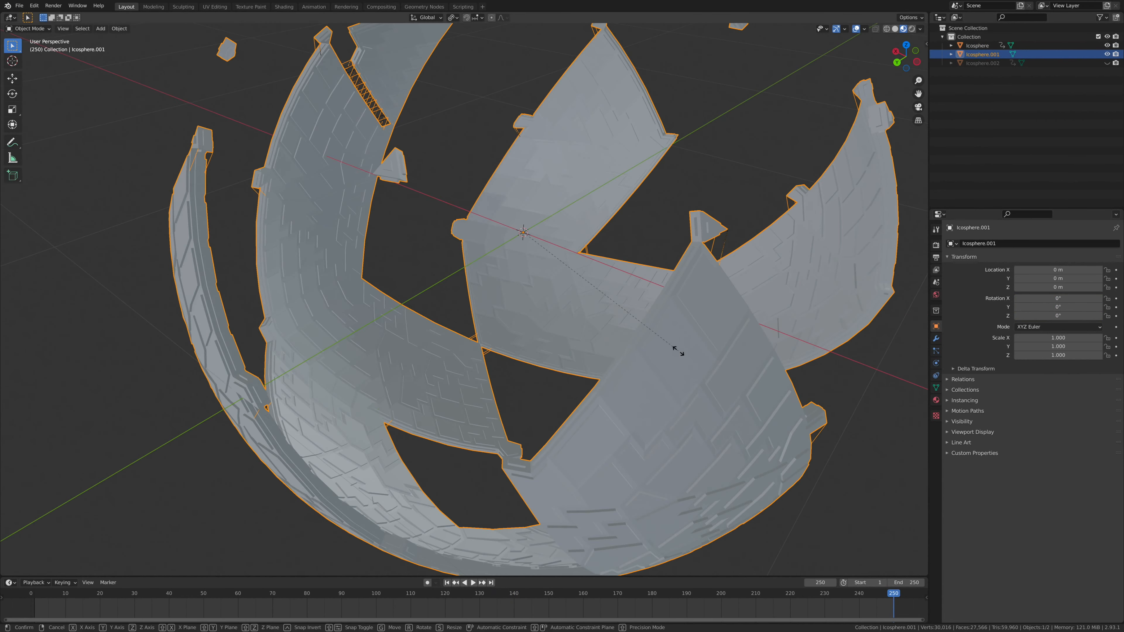
{"action": "key", "text": "s"}
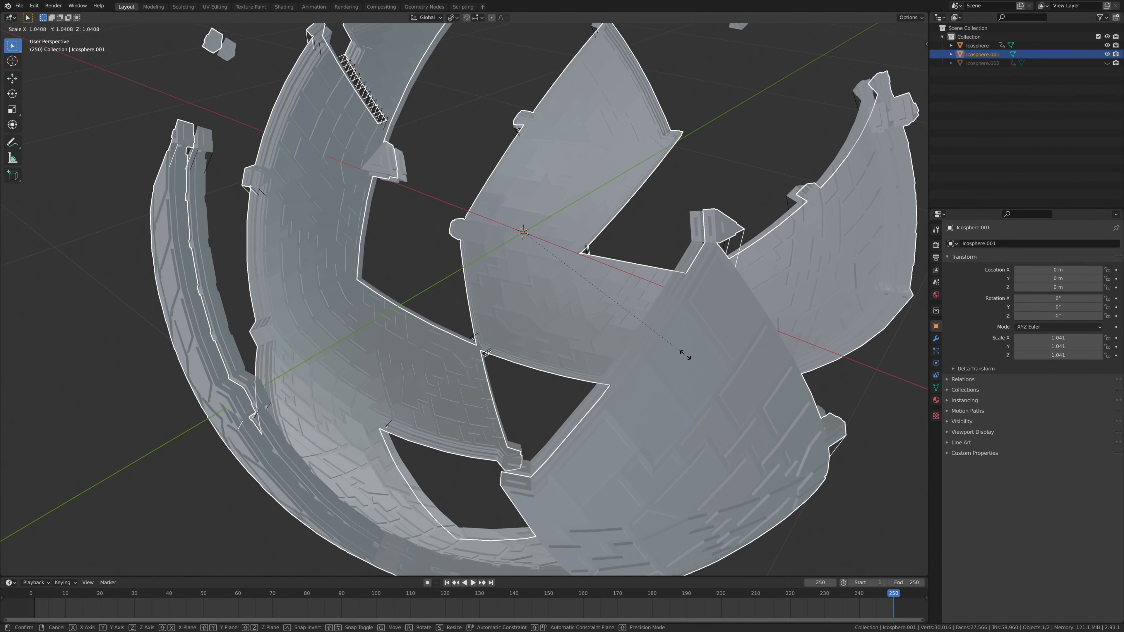
{"action": "left_click", "coordinate": [685, 355]}
{"action": "middle_click_drag", "start_coordinate": [685, 355], "coordinate": [499, 342]}
{"action": "scroll", "coordinate": [491, 364], "scroll_direction": "down", "scroll_amount": 5}
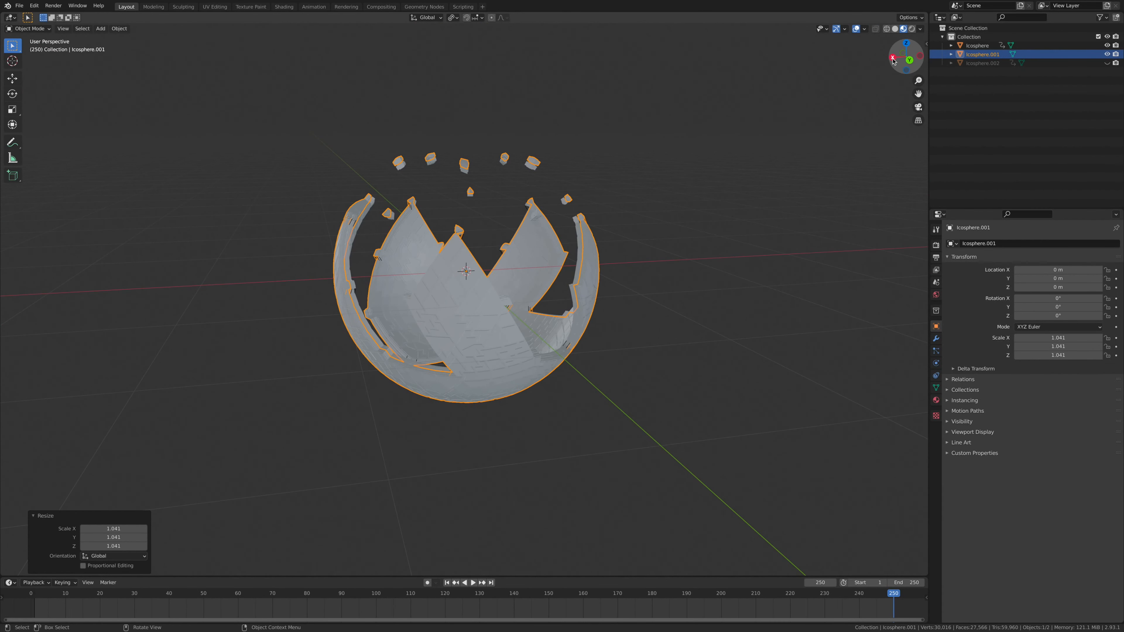
Step: At frame 1, set the first duplicate's X and Y rotation to 90° and insert a rotation keyframe
{"action": "left_click", "coordinate": [909, 61]}
{"action": "left_click", "coordinate": [35, 605]}
{"action": "left_click", "coordinate": [1082, 298]}
{"action": "type", "text": "90"}
{"action": "key", "text": "Return"}
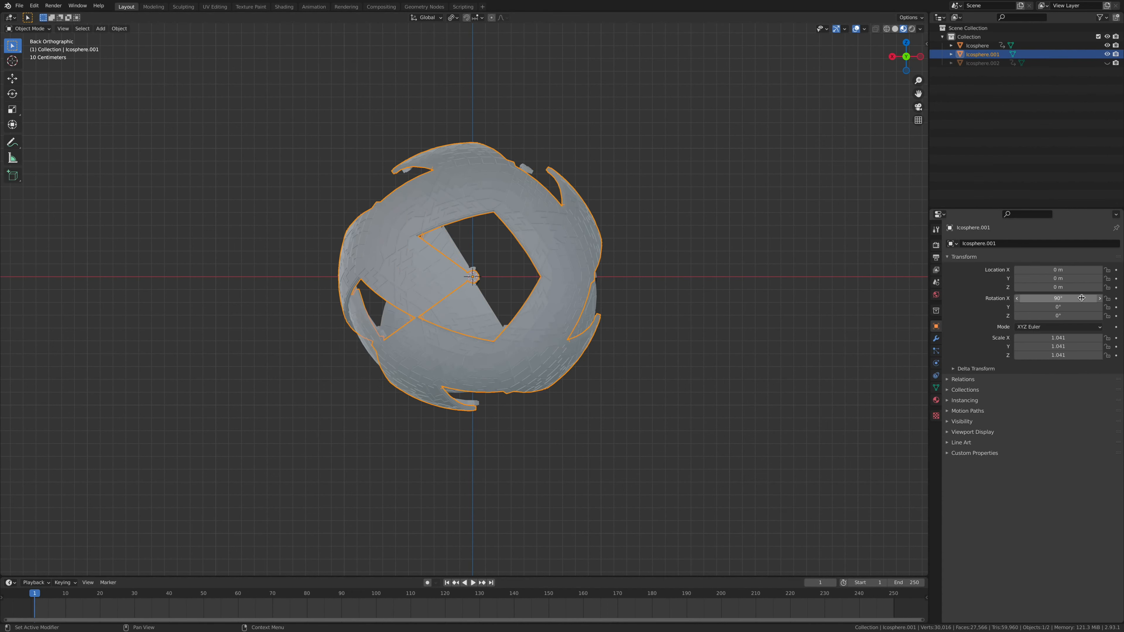
{"action": "key", "text": "i"}
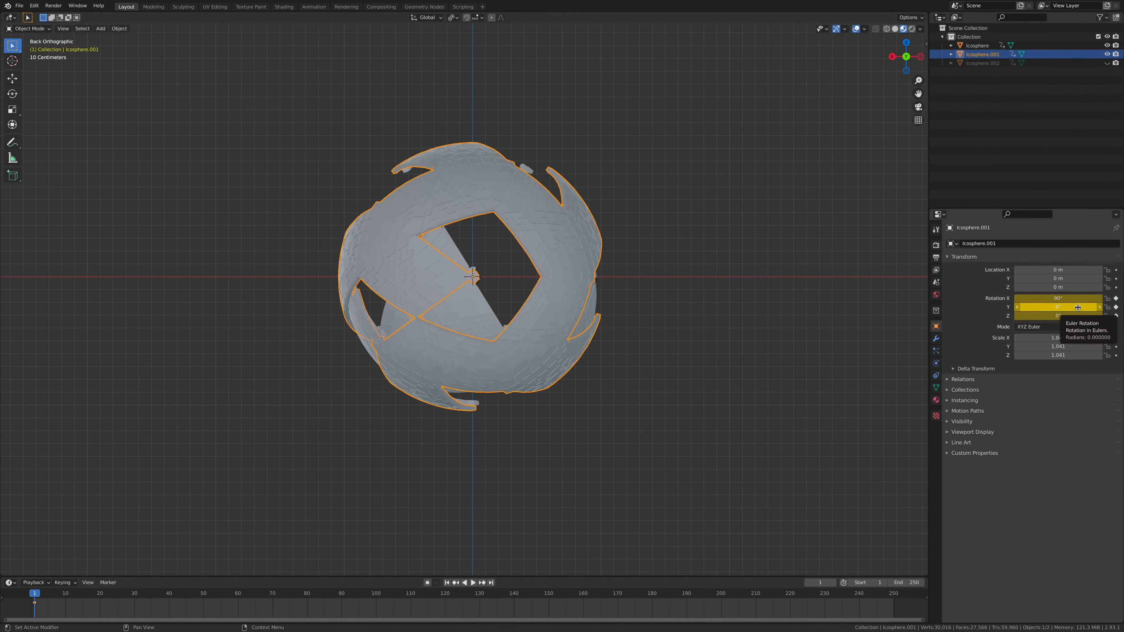
{"action": "left_click", "coordinate": [1078, 307]}
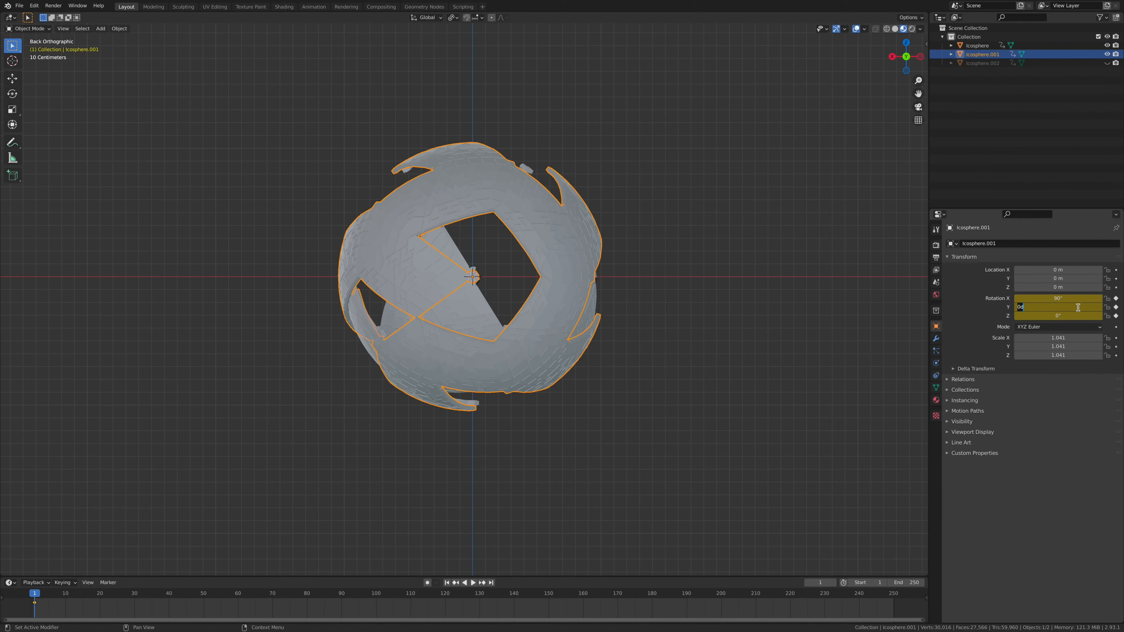
{"action": "type", "text": "90"}
{"action": "key", "text": "Return"}
{"action": "key", "text": "i"}
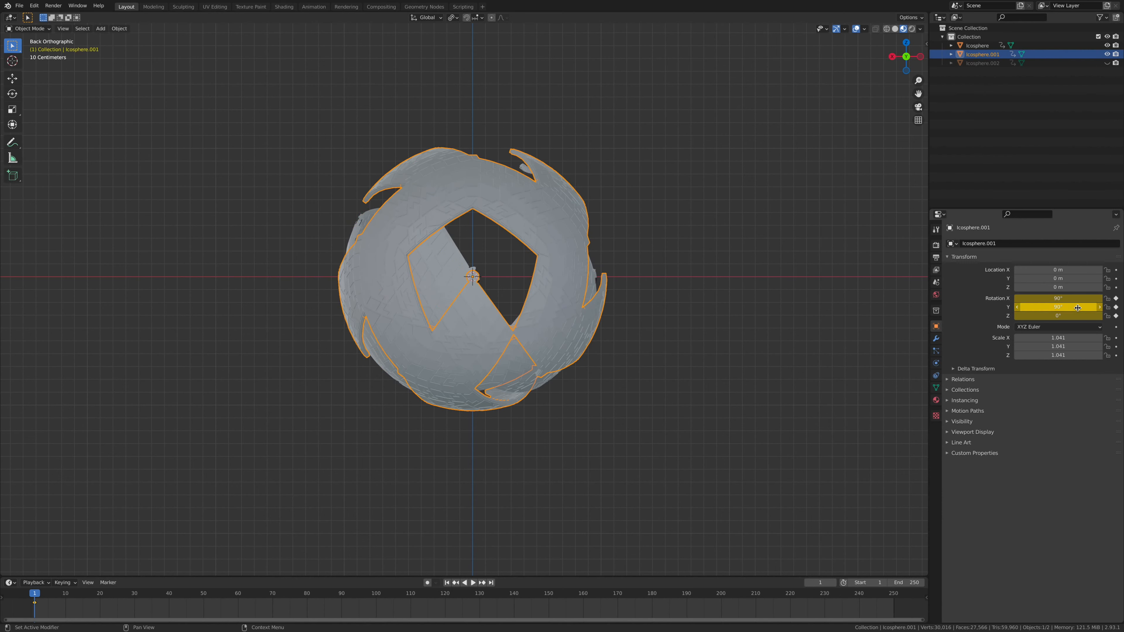
Step: At frame 250, set the first duplicate's Y rotation to 450°, keyframe it and play the animation from frame 1
{"action": "key", "text": "shift+Right"}
{"action": "left_click", "coordinate": [1069, 308]}
{"action": "type", "text": "4"}
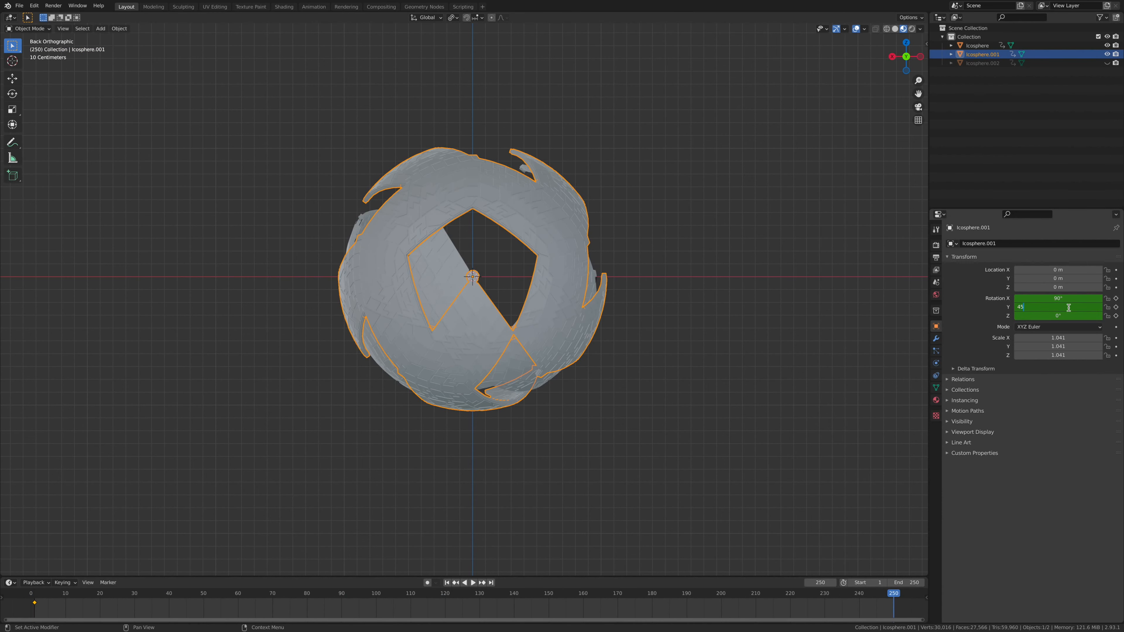
{"action": "type", "text": "50"}
{"action": "key", "text": "Return"}
{"action": "key", "text": "i"}
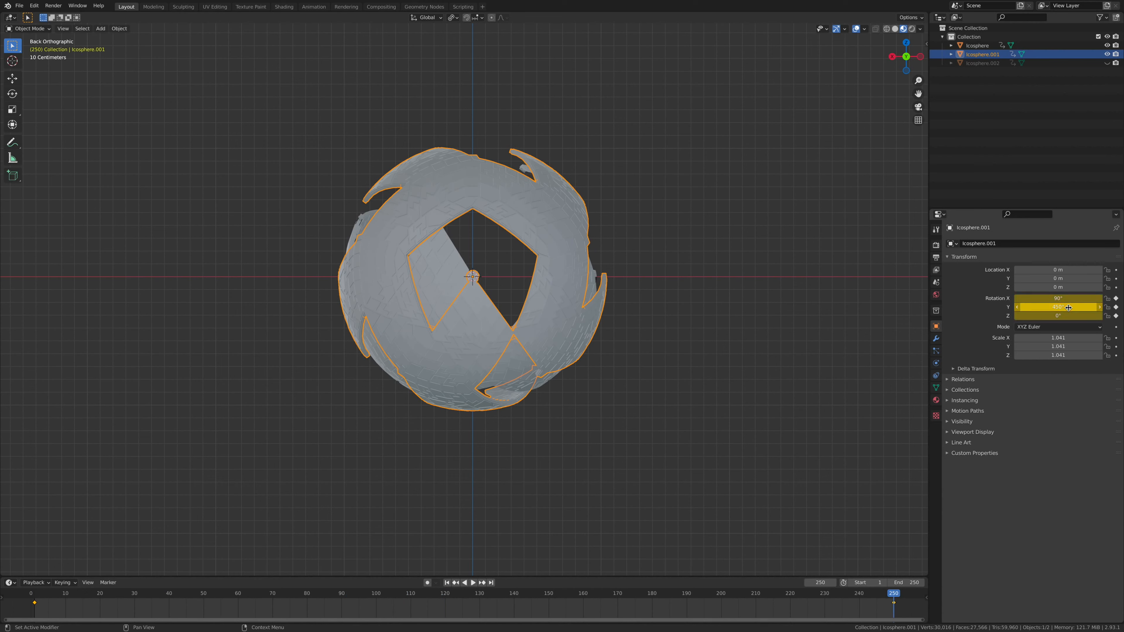
{"action": "left_click_drag", "start_coordinate": [88, 606], "coordinate": [36, 602]}
{"action": "key", "text": "space"}
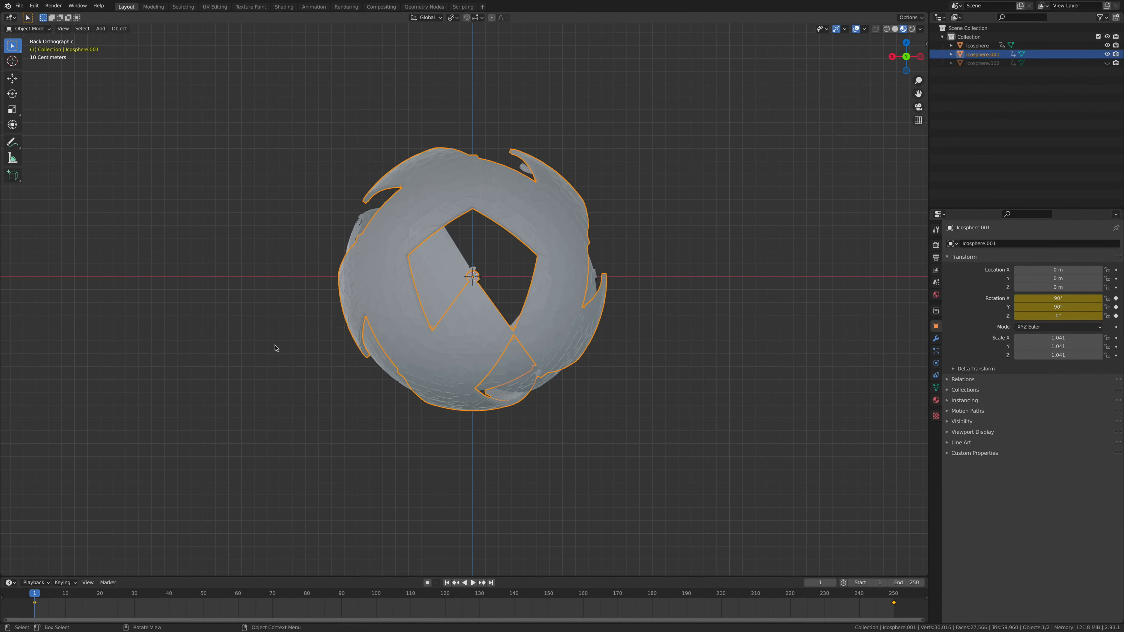
{"action": "middle_click_drag", "start_coordinate": [617, 329], "coordinate": [634, 313]}
{"action": "left_click", "coordinate": [35, 595]}
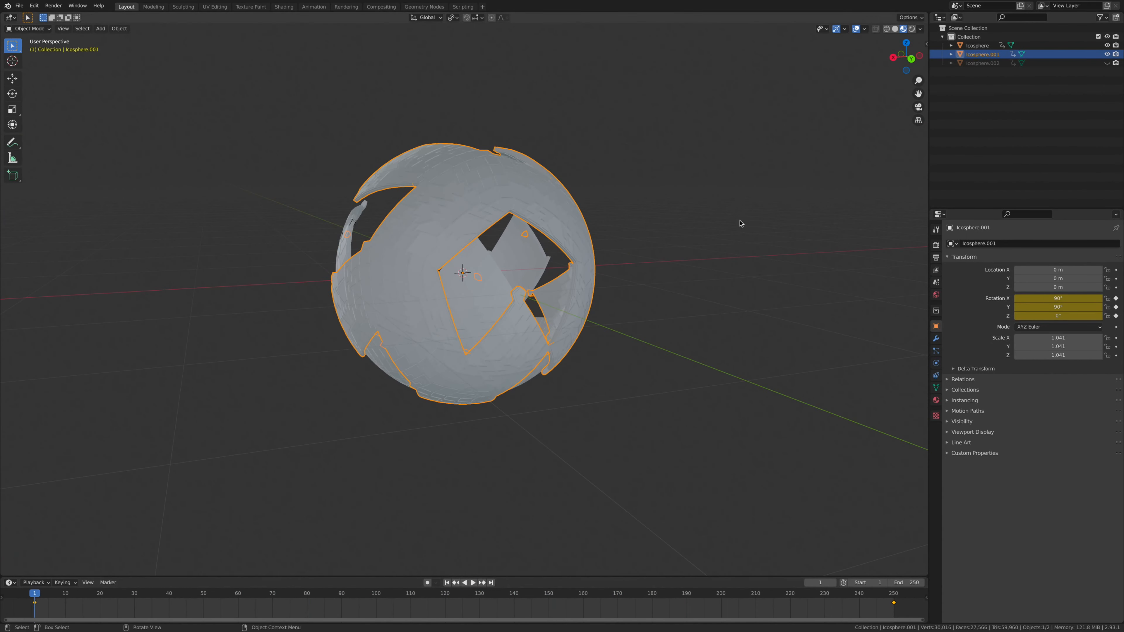
Step: Unhide the second duplicate shell and scale it up uniformly to about 1.11 as the outermost layer
{"action": "left_click", "coordinate": [1016, 64]}
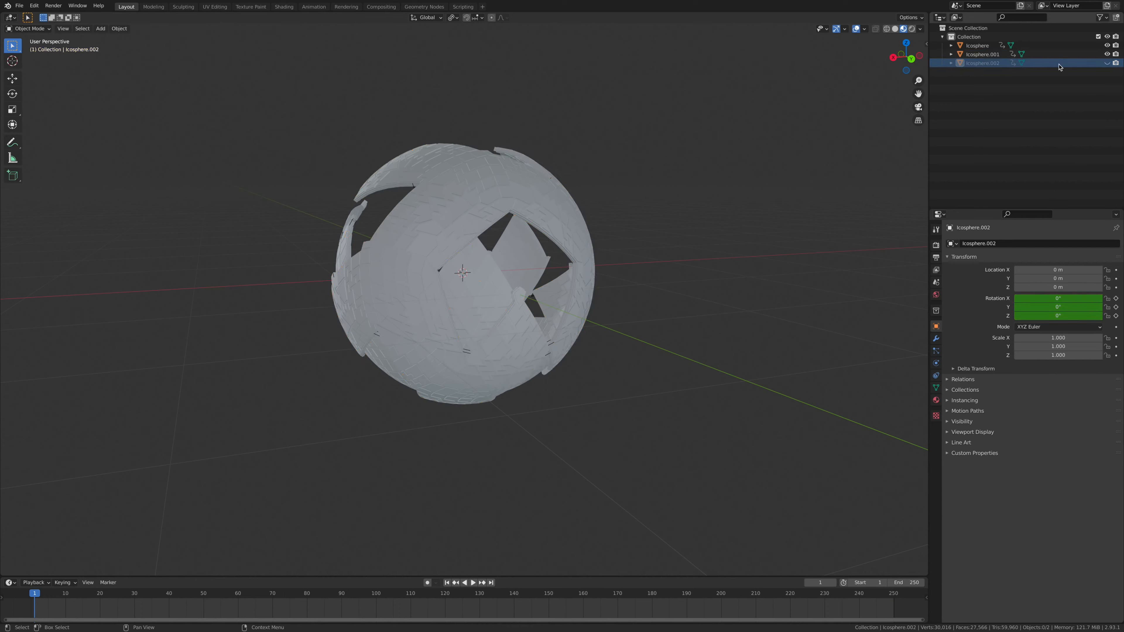
{"action": "left_click", "coordinate": [1107, 64]}
{"action": "middle_click_drag", "start_coordinate": [690, 279], "coordinate": [391, 273]}
{"action": "left_click", "coordinate": [391, 276]}
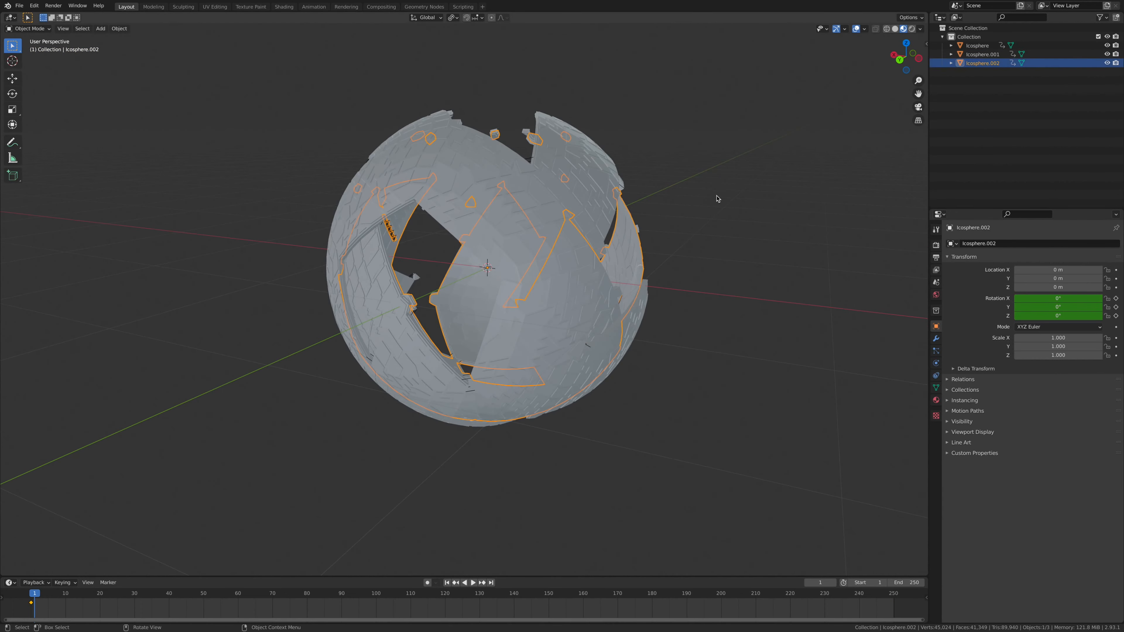
{"action": "key", "text": "s"}
{"action": "left_click", "coordinate": [765, 171]}
{"action": "middle_click_drag", "start_coordinate": [765, 171], "coordinate": [708, 191]}
{"action": "scroll", "coordinate": [585, 211], "scroll_direction": "up", "scroll_amount": 4}
{"action": "middle_click_drag", "start_coordinate": [449, 239], "coordinate": [594, 226], "text": "shift"}
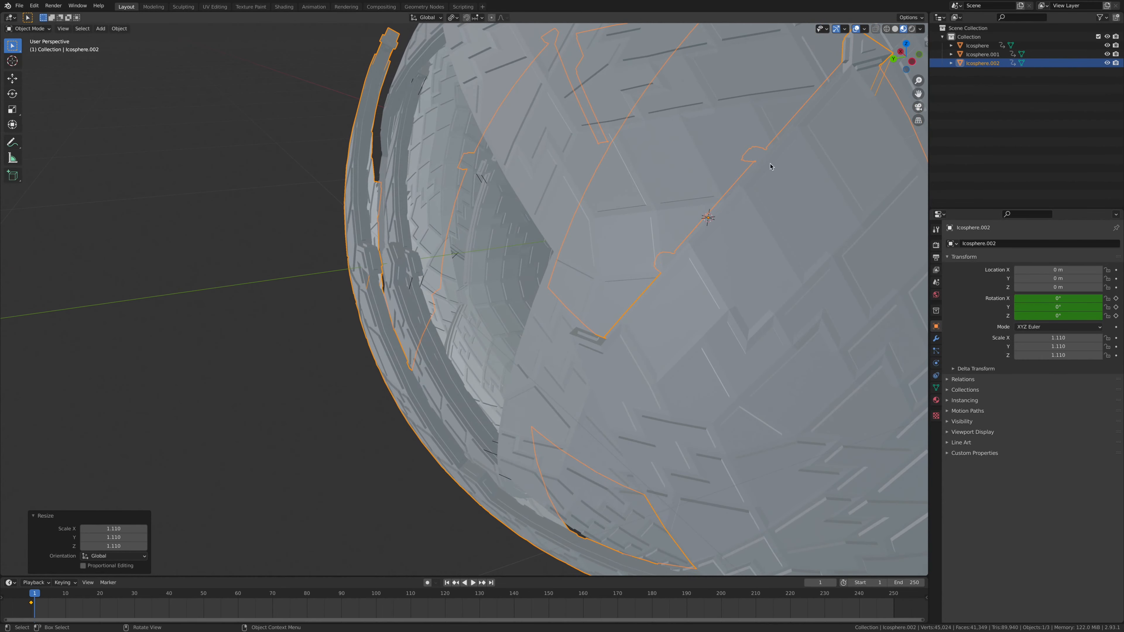
Step: Try a starting rotation of -90° on X and -75° on Y for the outermost shell at frame 0
{"action": "left_click", "coordinate": [1038, 300]}
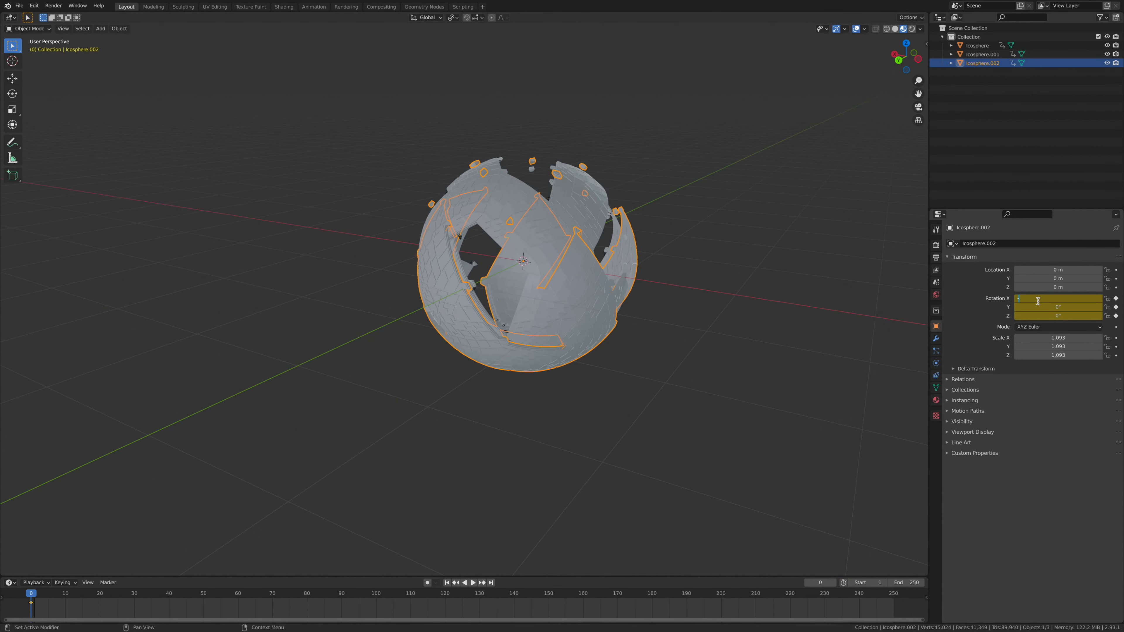
{"action": "key", "text": "Return"}
{"action": "left_click", "coordinate": [1068, 308]}
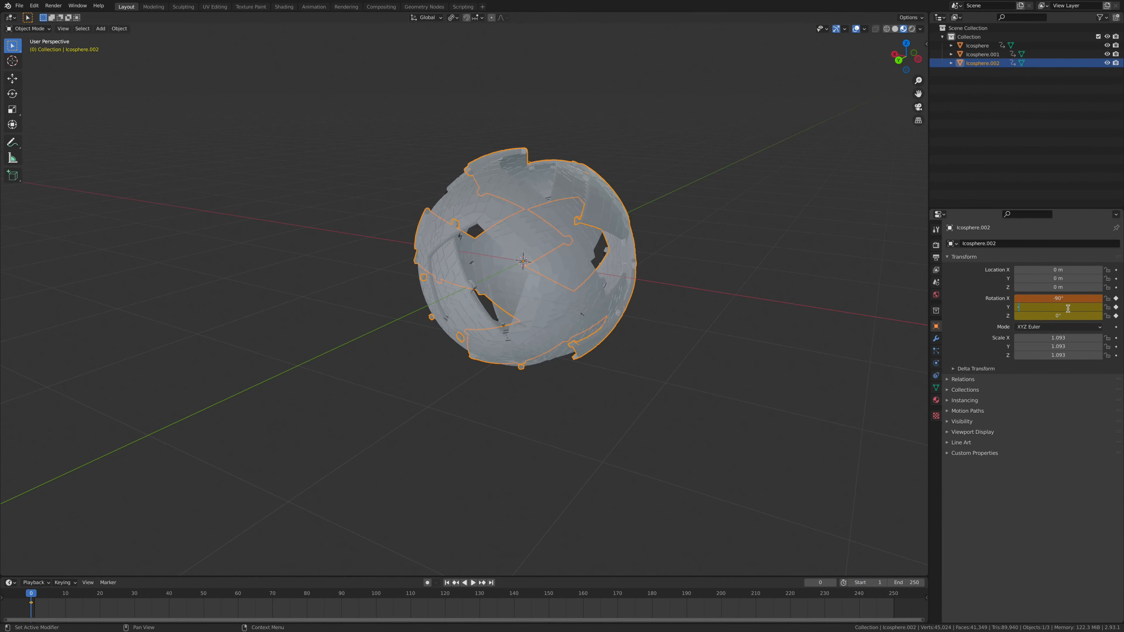
{"action": "type", "text": "-75"}
{"action": "key", "text": "Return"}
{"action": "left_click", "coordinate": [1066, 312]}
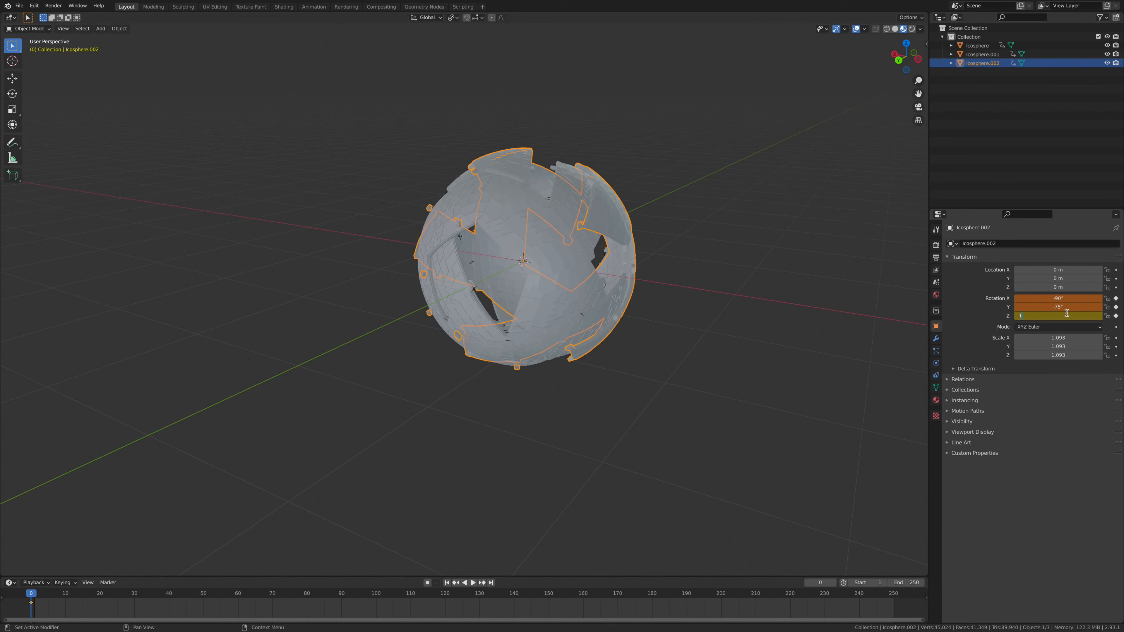
Step: At frame 250, set the outermost shell's Z rotation to 460° and insert a rotation keyframe
{"action": "left_click_drag", "start_coordinate": [33, 595], "coordinate": [893, 596]}
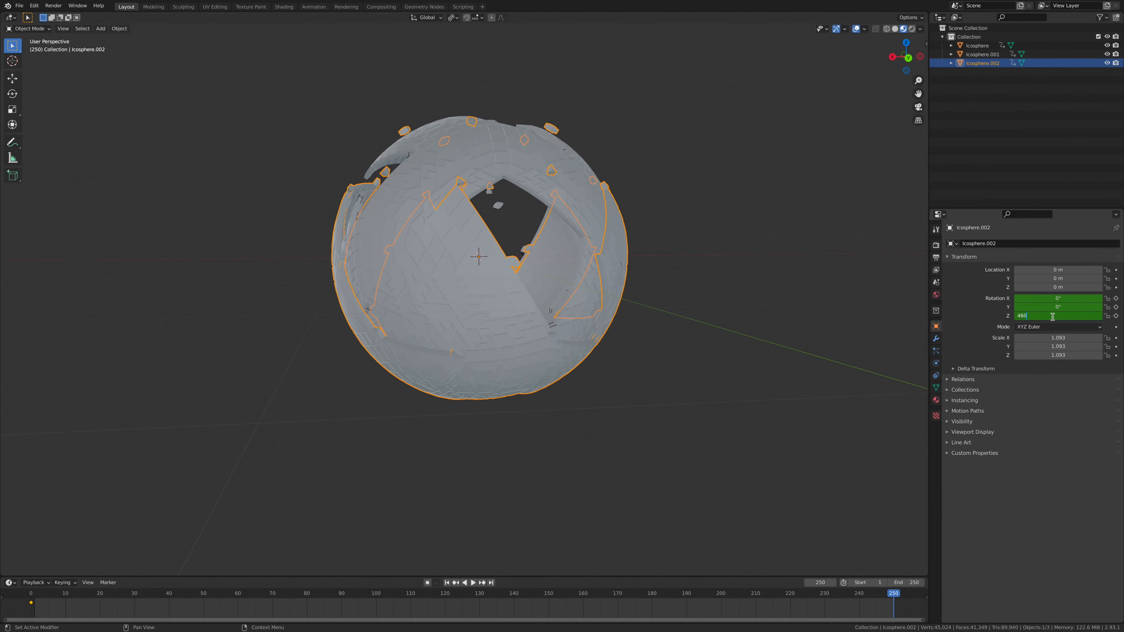
{"action": "key", "text": "Return"}
{"action": "key", "text": "i"}
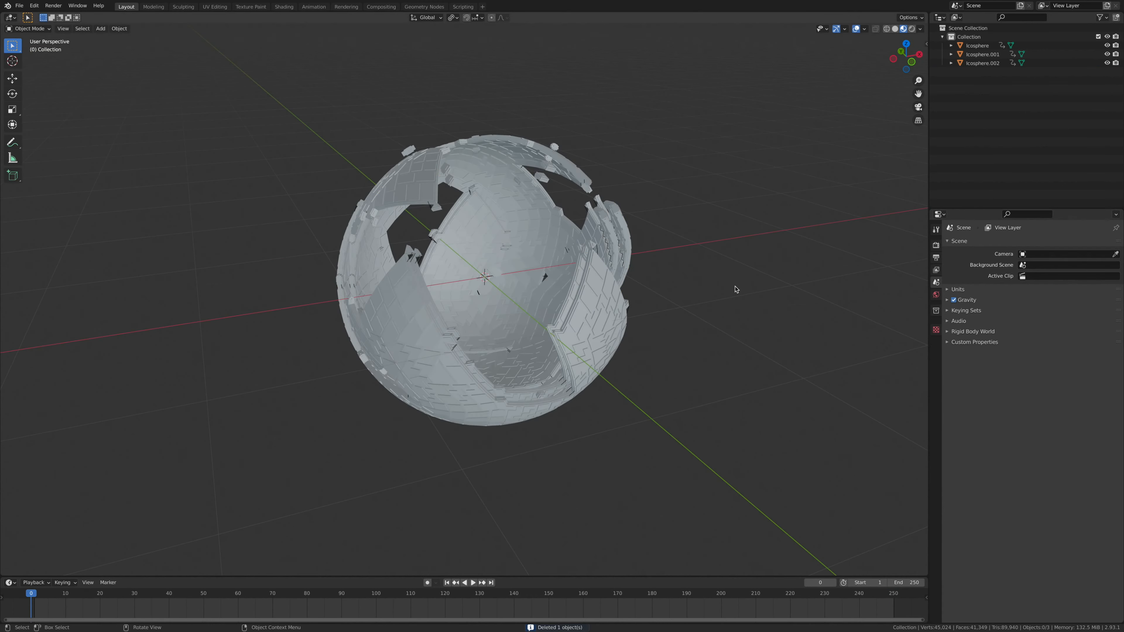
Step: Add an ico sphere inside the shells and subdivide it with 10 cuts and a smoothness of 1
{"action": "key", "text": "shift+a"}
{"action": "mouse_move", "coordinate": [736, 287]}
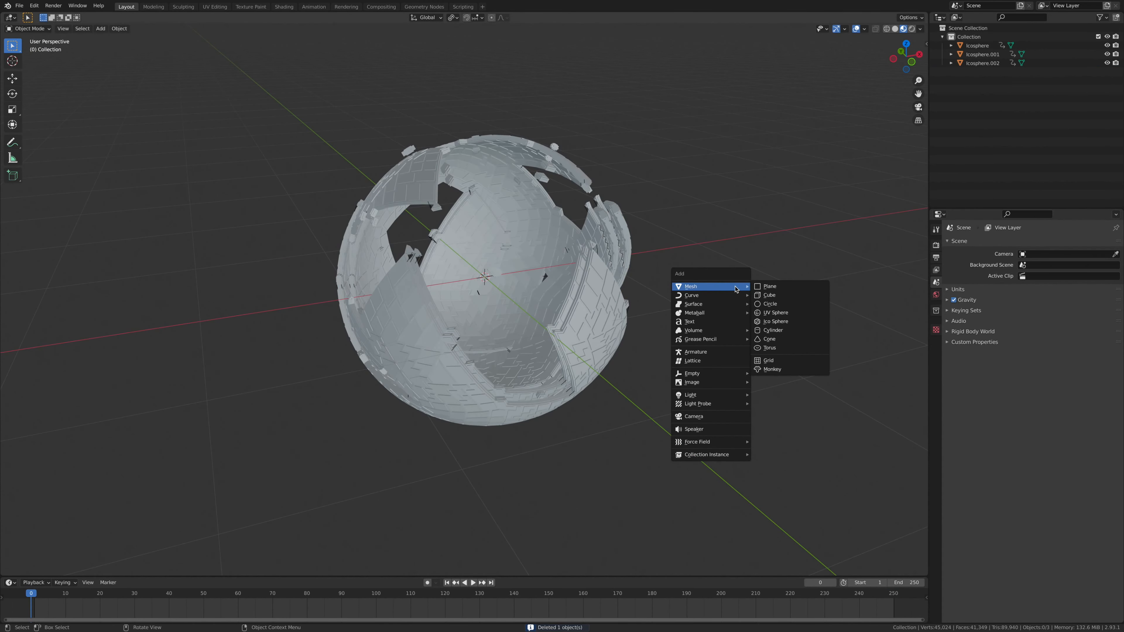
{"action": "left_click", "coordinate": [778, 322]}
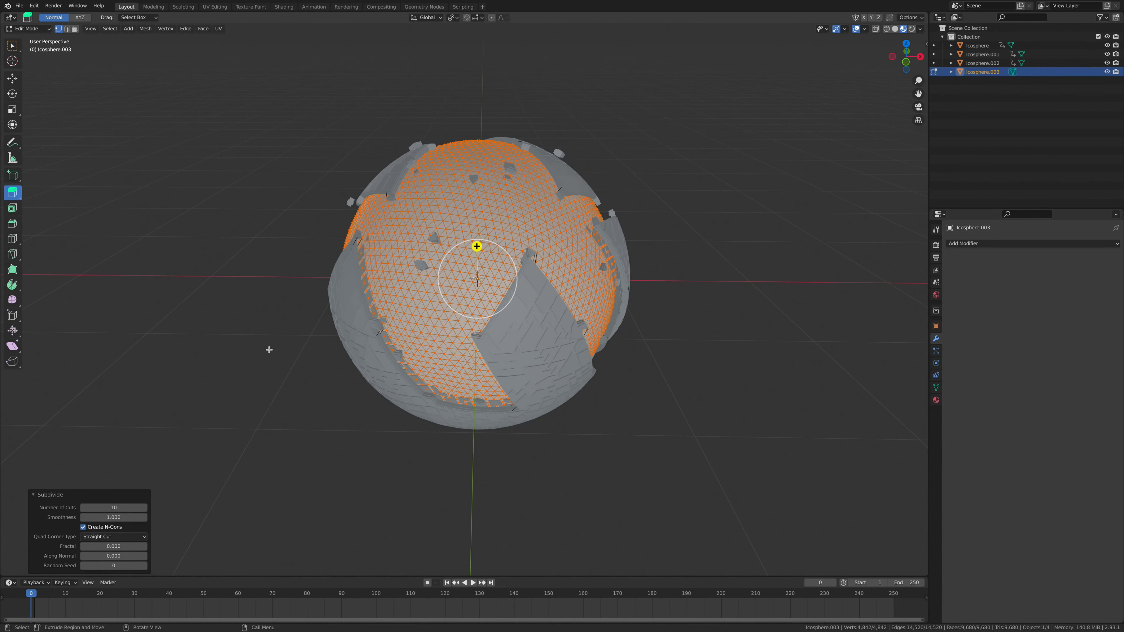
{"action": "key", "text": "Tab"}
Step: Scale the new inner sphere to about 0.985 and add a Wireframe modifier to it
{"action": "scroll", "coordinate": [530, 208], "scroll_direction": "up", "scroll_amount": 5}
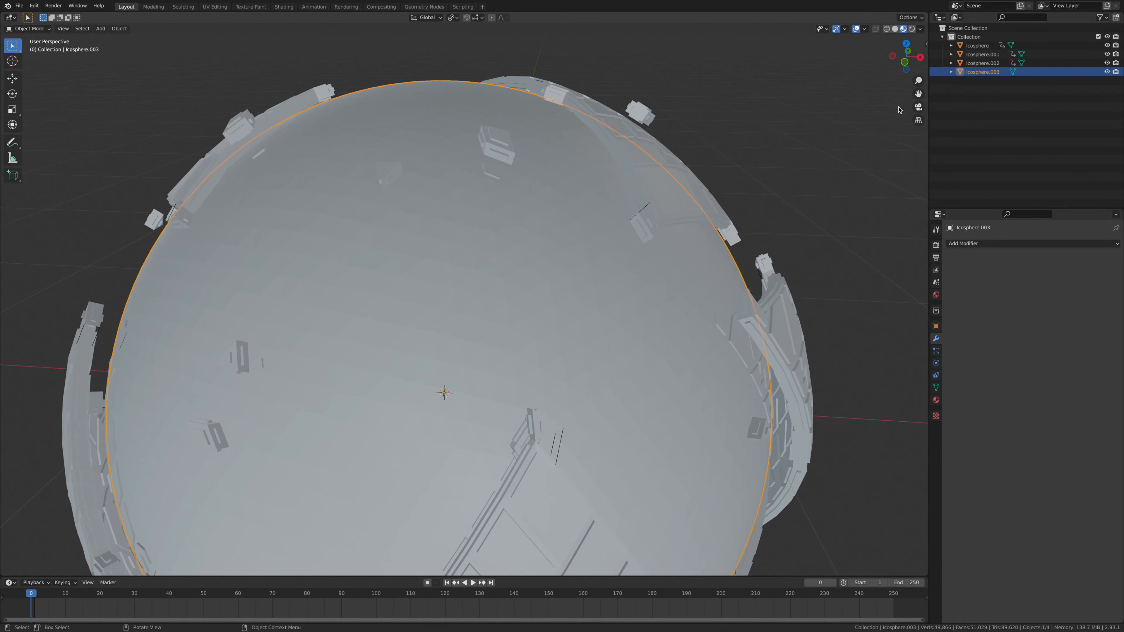
{"action": "key", "text": "s"}
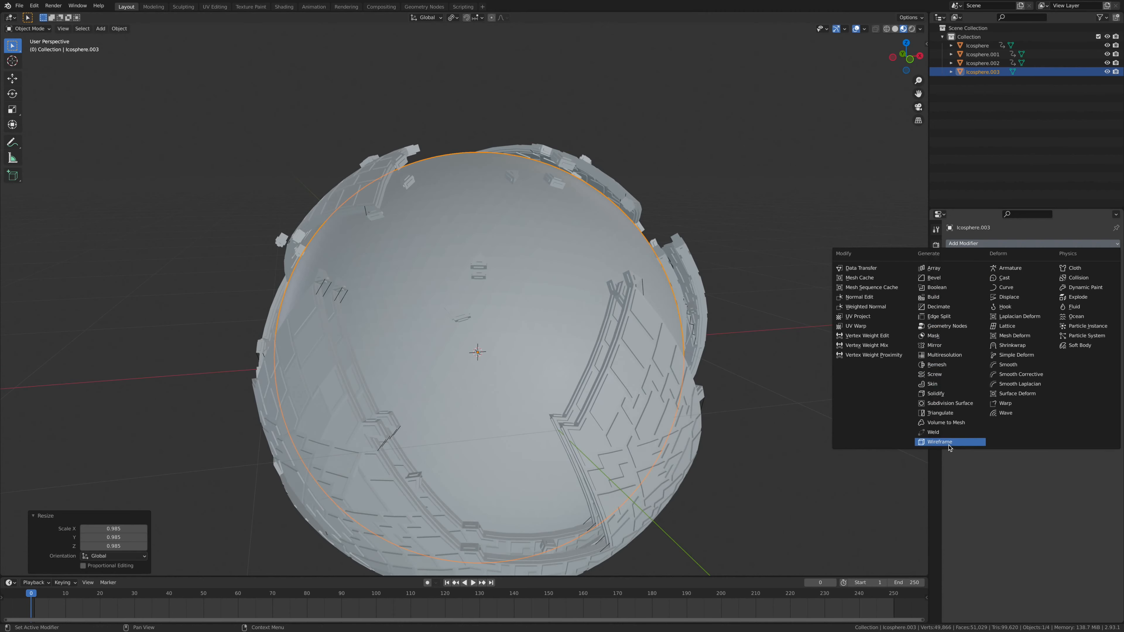
{"action": "left_click", "coordinate": [950, 447]}
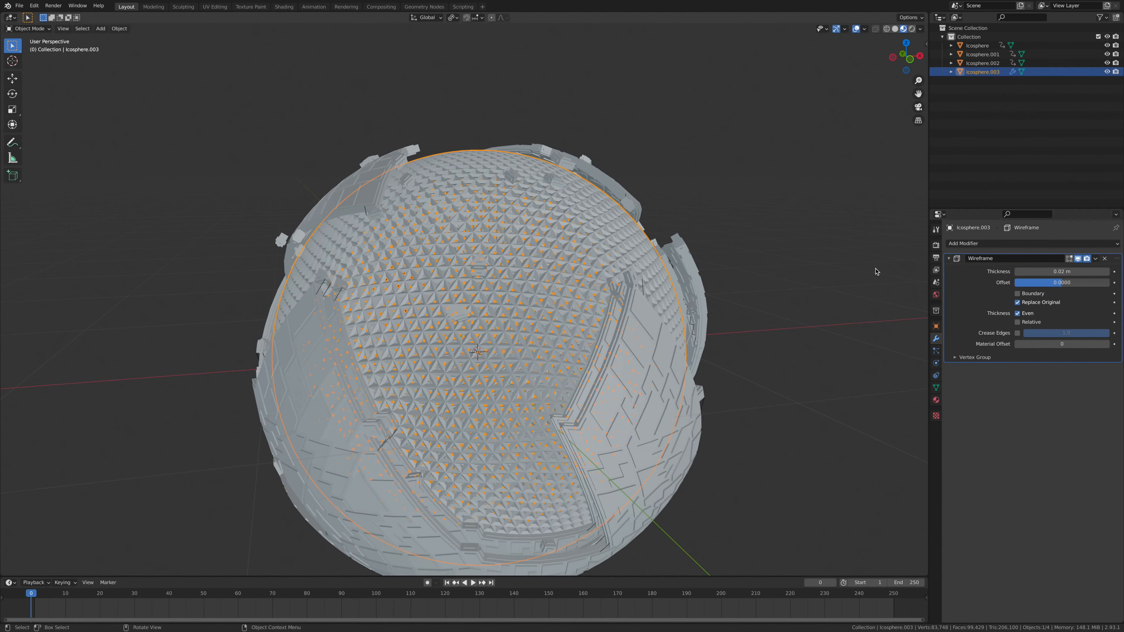
Step: Reduce the Wireframe thickness until the inner sphere becomes a fine open lattice, and apply the modifier
{"action": "left_click", "coordinate": [847, 289]}
{"action": "left_click_drag", "start_coordinate": [1066, 271], "coordinate": [1052, 271]}
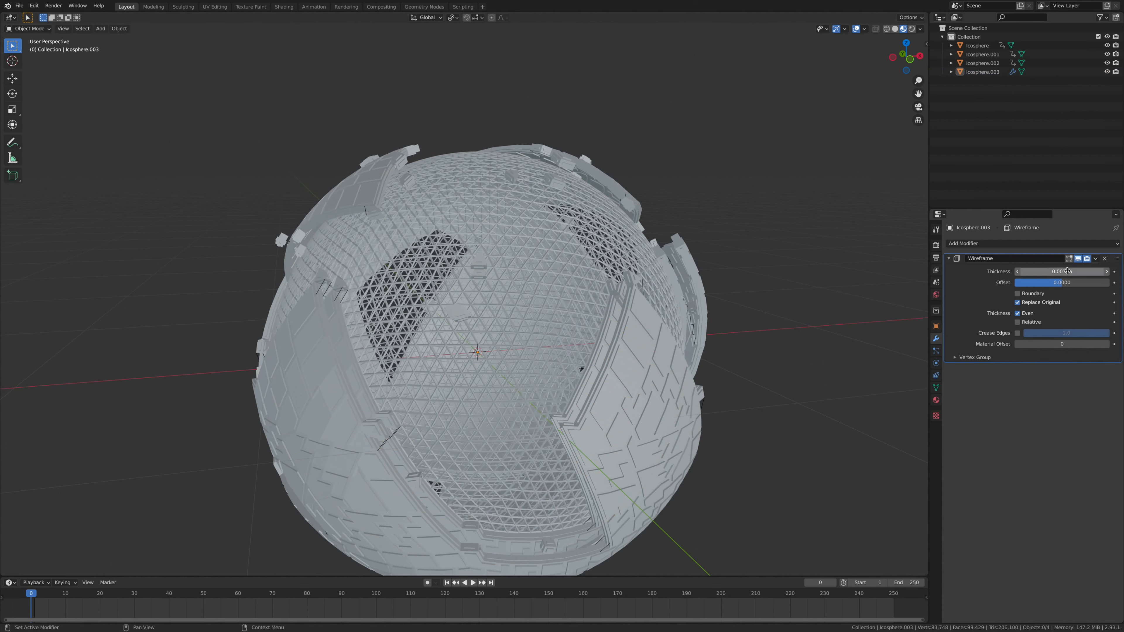
{"action": "left_click", "coordinate": [1107, 272]}
{"action": "left_click", "coordinate": [1095, 259]}
{"action": "left_click", "coordinate": [1076, 269]}
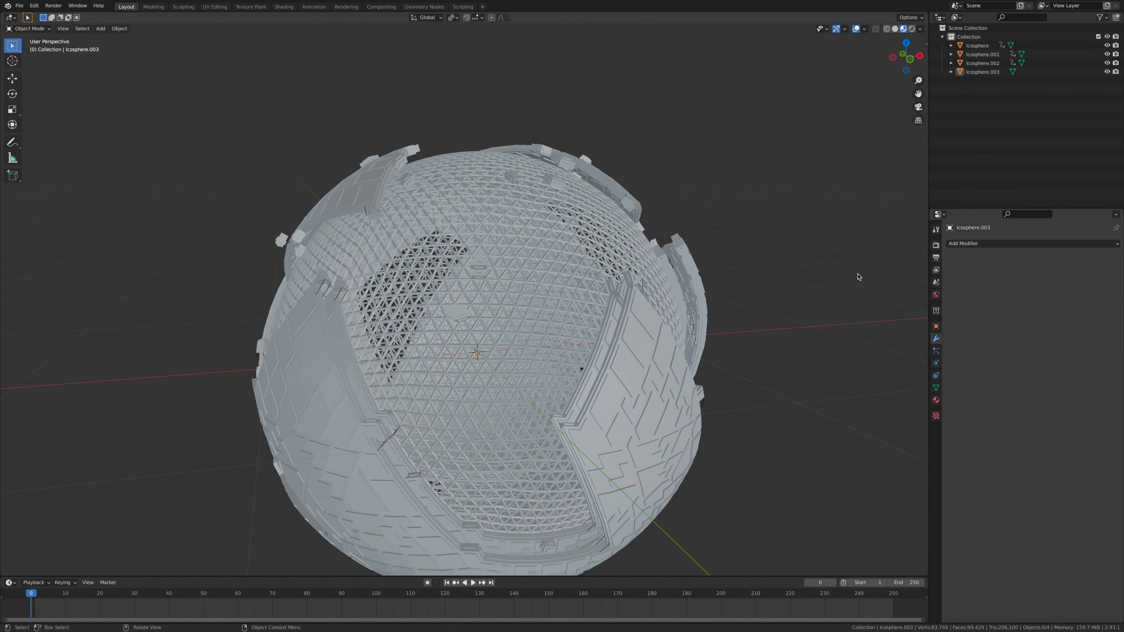
Step: Add a UV sphere inside the shells and subdivide it with 10 cuts and a smoothness of 1
{"action": "scroll", "coordinate": [823, 279], "scroll_direction": "down", "scroll_amount": 3}
{"action": "key", "text": "shift+a"}
{"action": "mouse_move", "coordinate": [823, 280]}
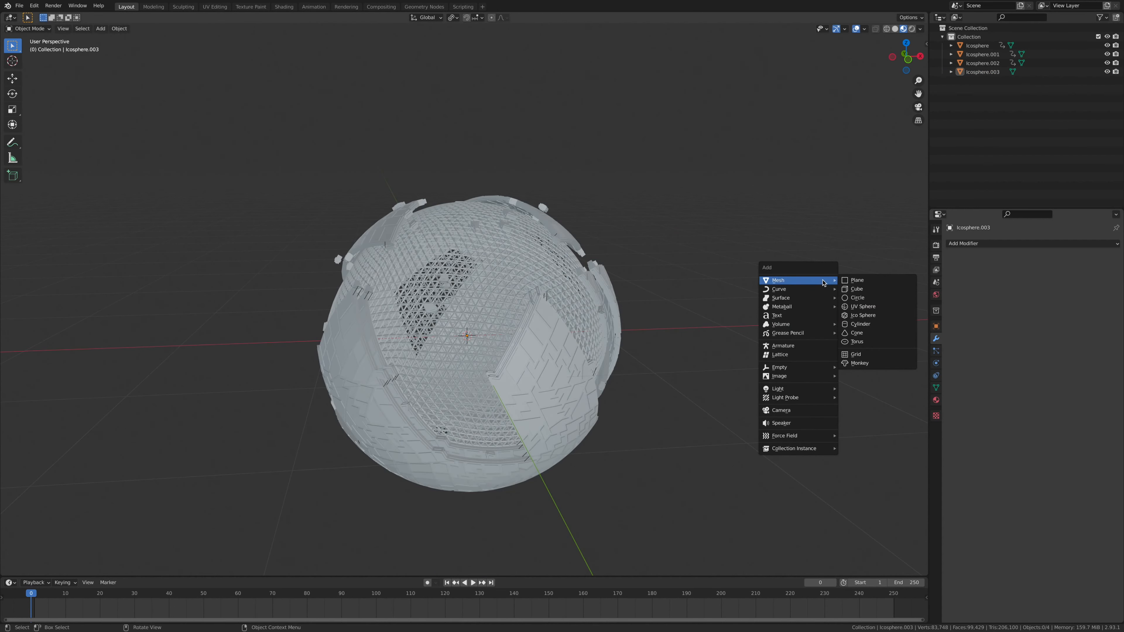
{"action": "left_click", "coordinate": [862, 306]}
{"action": "middle_click_drag", "start_coordinate": [754, 285], "coordinate": [761, 279]}
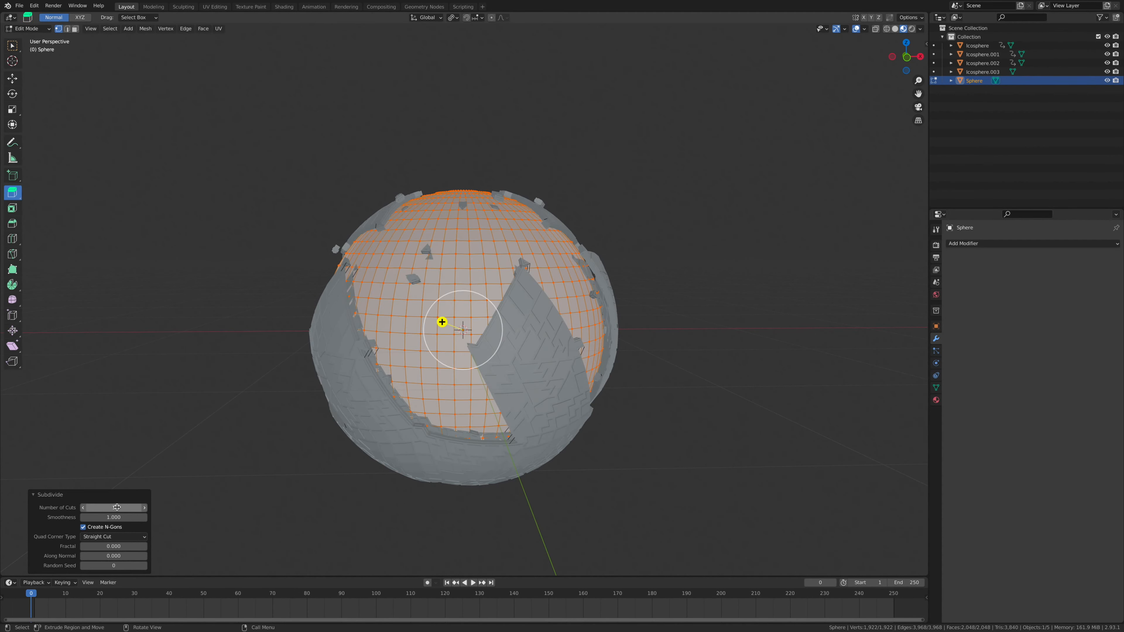
{"action": "left_click_drag", "start_coordinate": [103, 517], "coordinate": [142, 517]}
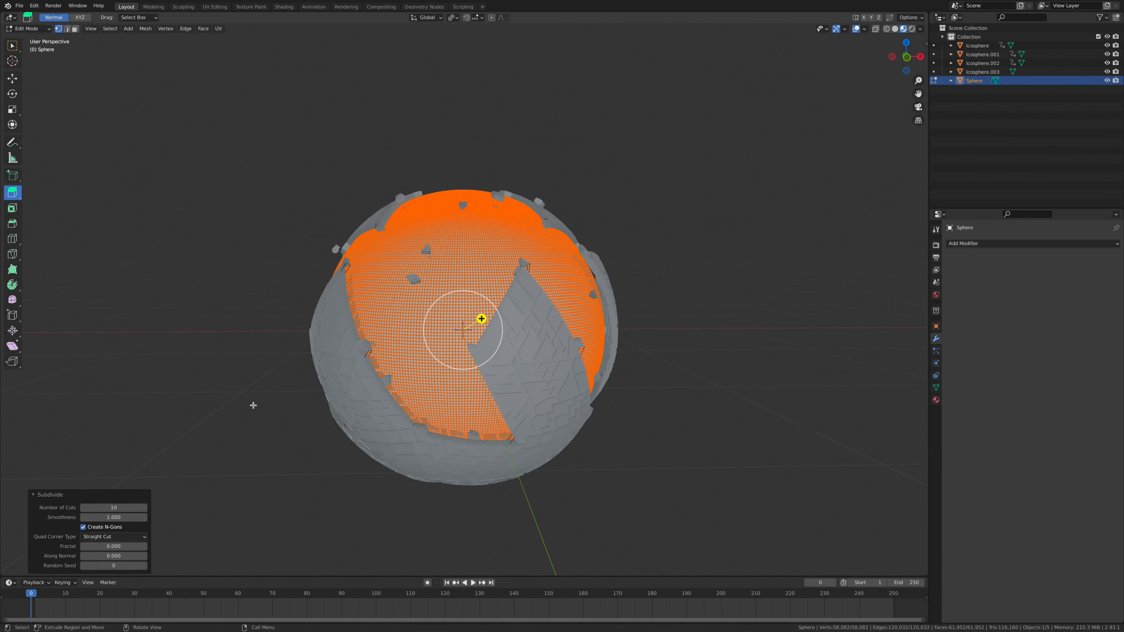
Step: Leave mesh editing and scale the new UV sphere down to fit inside the wireframe lattice sphere
{"action": "key", "text": "Tab"}
{"action": "key", "text": "s"}
{"action": "left_click", "coordinate": [673, 192]}
{"action": "middle_click_drag", "start_coordinate": [605, 214], "coordinate": [618, 220]}
{"action": "scroll", "coordinate": [619, 220], "scroll_direction": "down", "scroll_amount": 1}
{"action": "scroll", "coordinate": [630, 215], "scroll_direction": "up", "scroll_amount": 2}
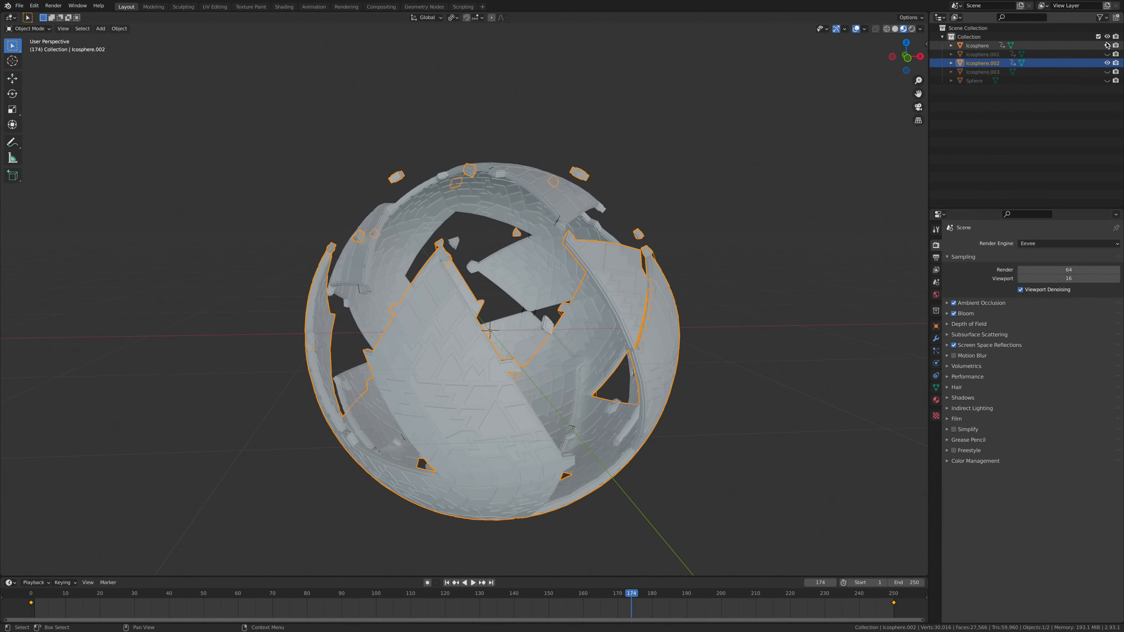
Step: Set the Eevee ambient occlusion distance to 1 m and its factor to 3
{"action": "left_click", "coordinate": [952, 303]}
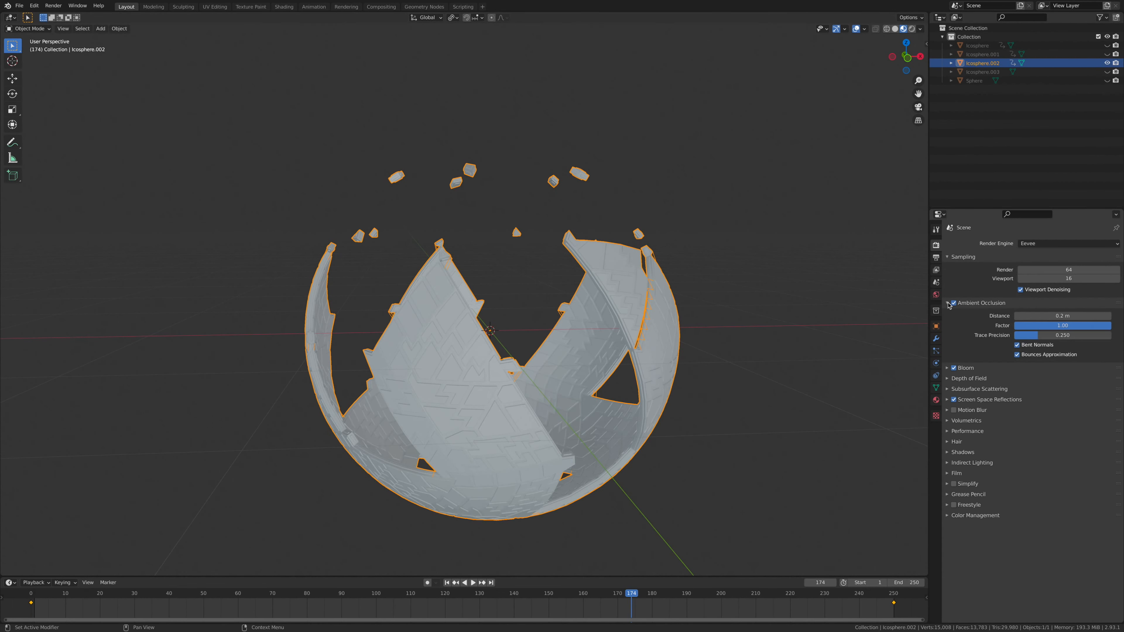
{"action": "left_click", "coordinate": [1079, 316]}
{"action": "key", "text": "BackSpace"}
{"action": "key", "text": "Return"}
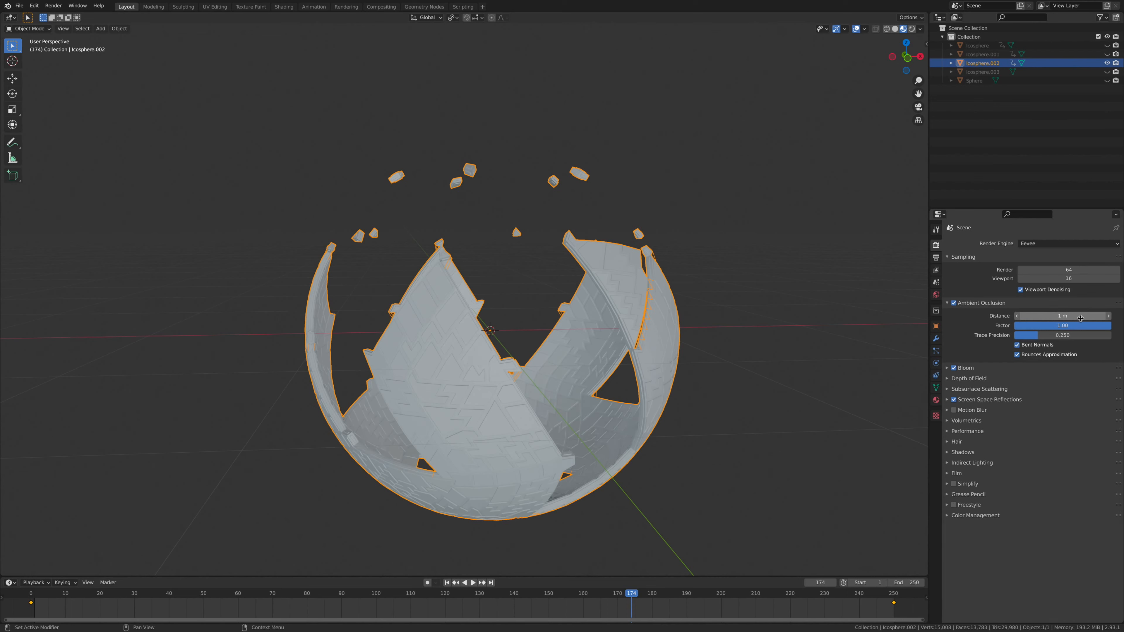
{"action": "left_click", "coordinate": [1080, 326]}
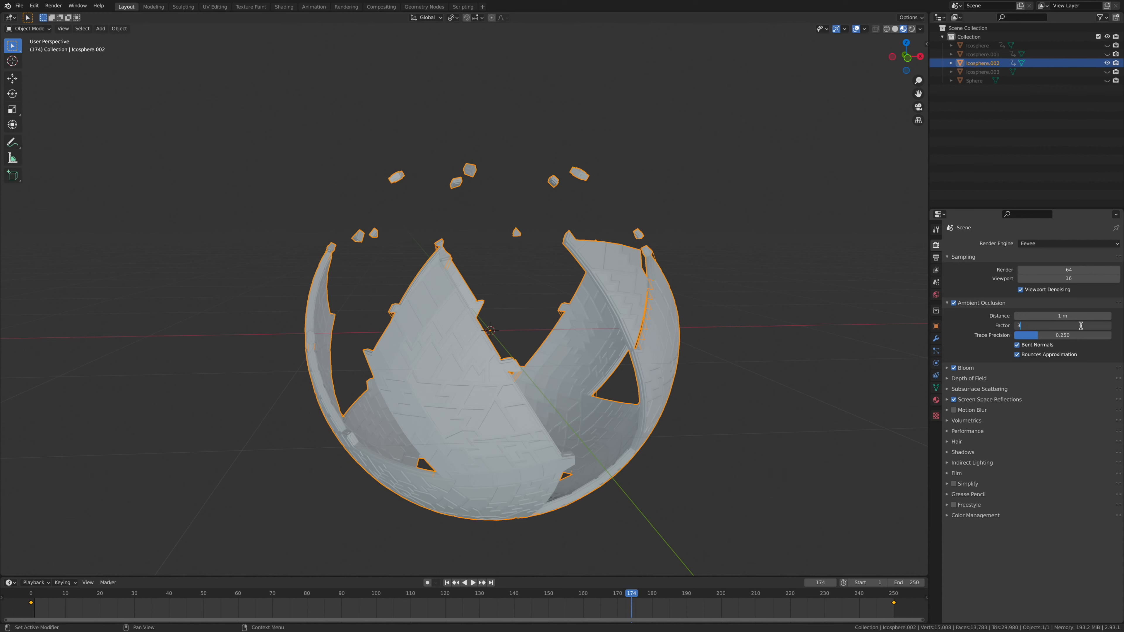
{"action": "key", "text": "Return"}
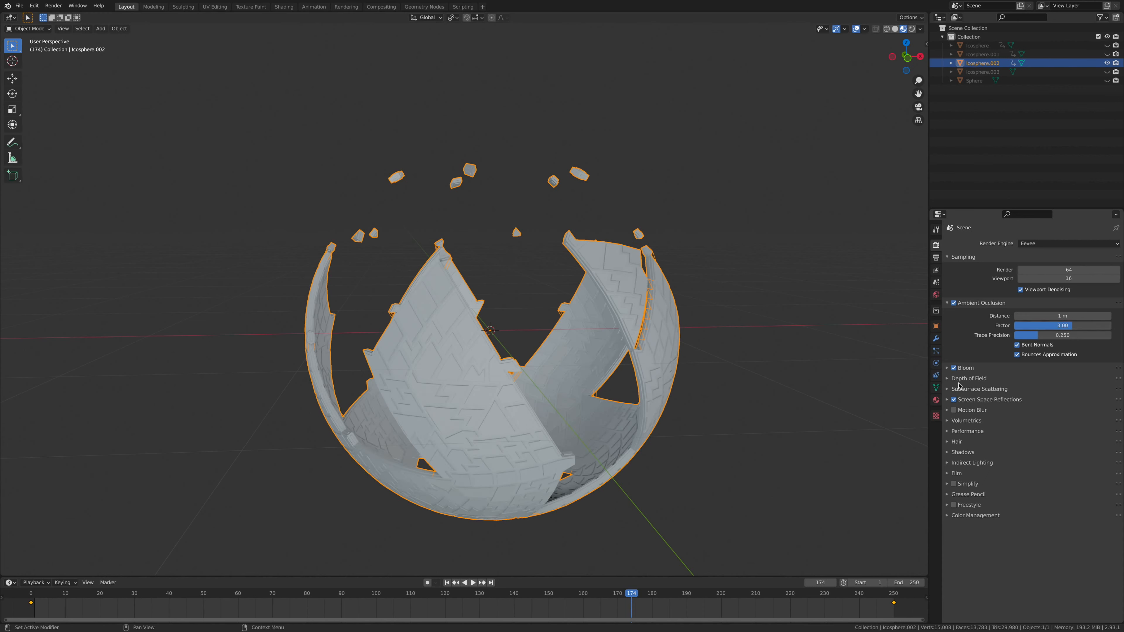
Step: Expand the screen space reflections and color management settings, and set the Look to Very High Contrast
{"action": "left_click", "coordinate": [969, 399]}
{"action": "left_click", "coordinate": [948, 590]}
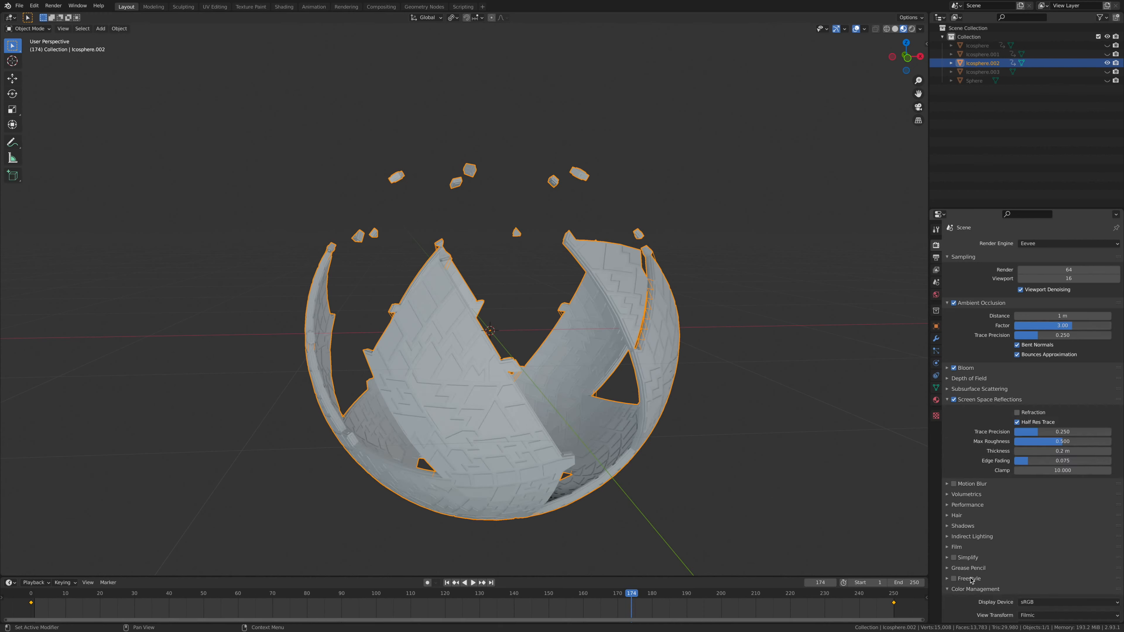
{"action": "scroll", "coordinate": [974, 570], "scroll_direction": "down", "scroll_amount": 3}
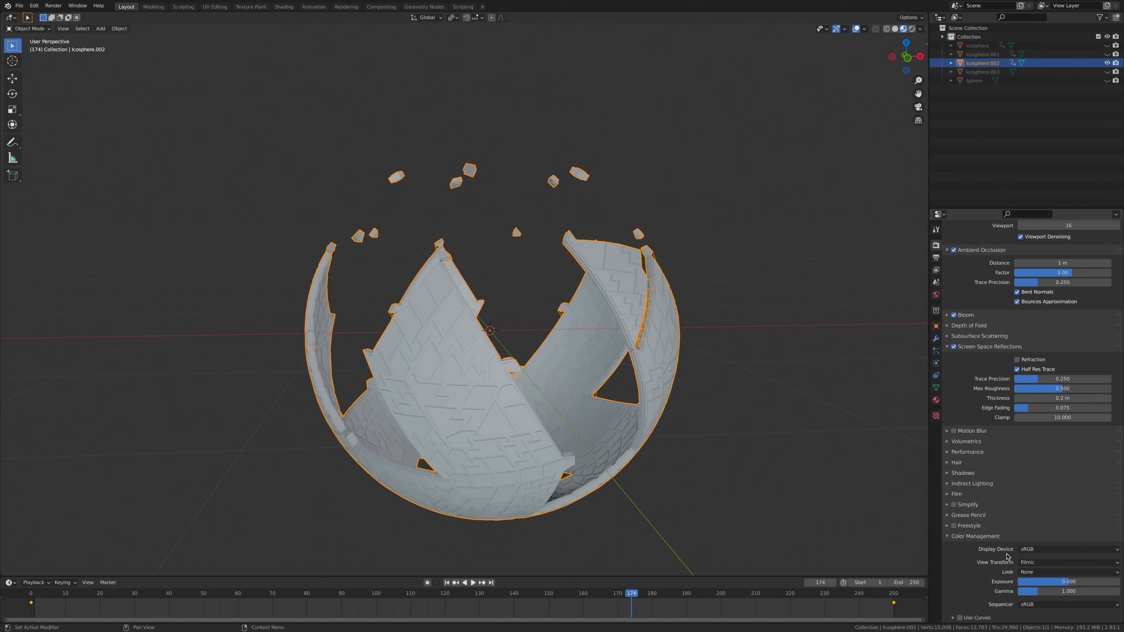
{"action": "left_click", "coordinate": [1042, 572]}
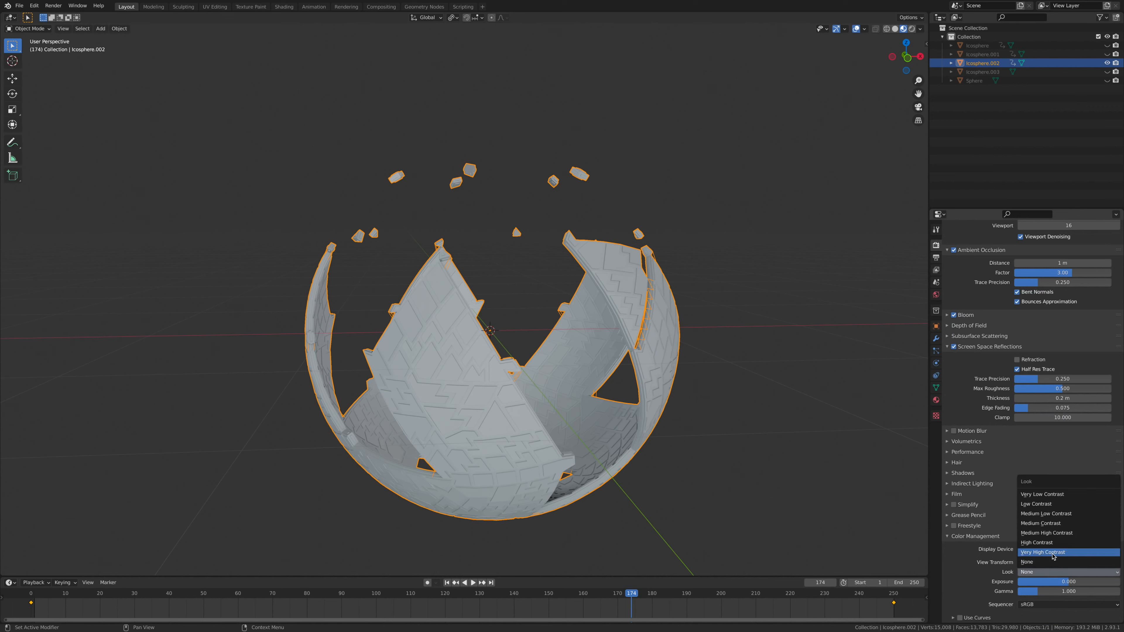
{"action": "left_click", "coordinate": [1053, 553]}
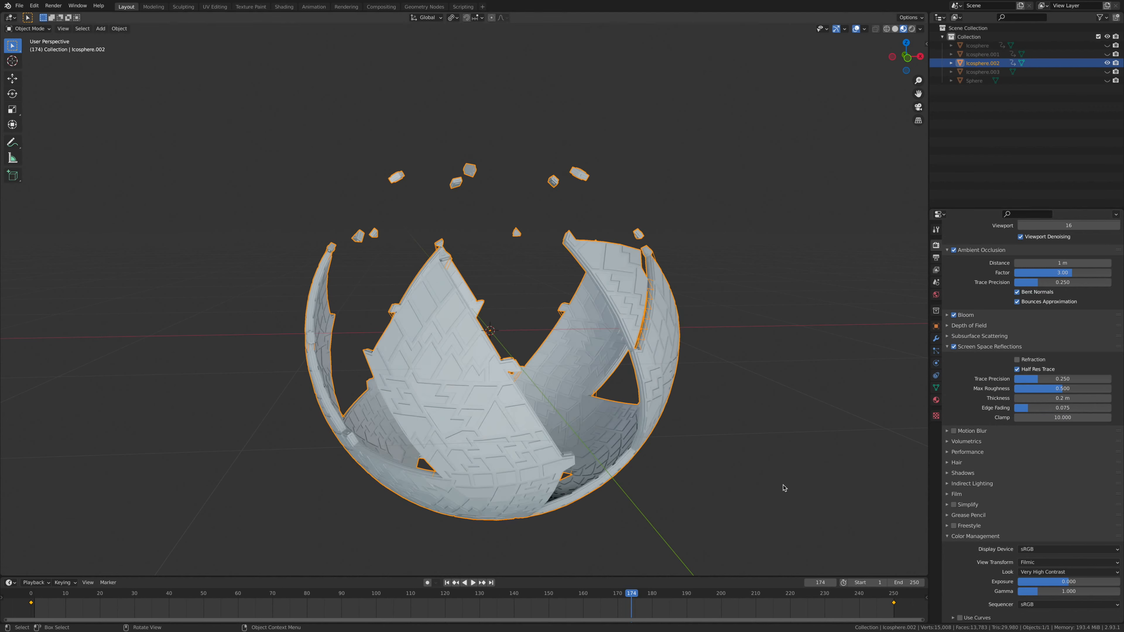
Step: Add three empty material slots to the Icosphere.002 shell
{"action": "left_click", "coordinate": [936, 400]}
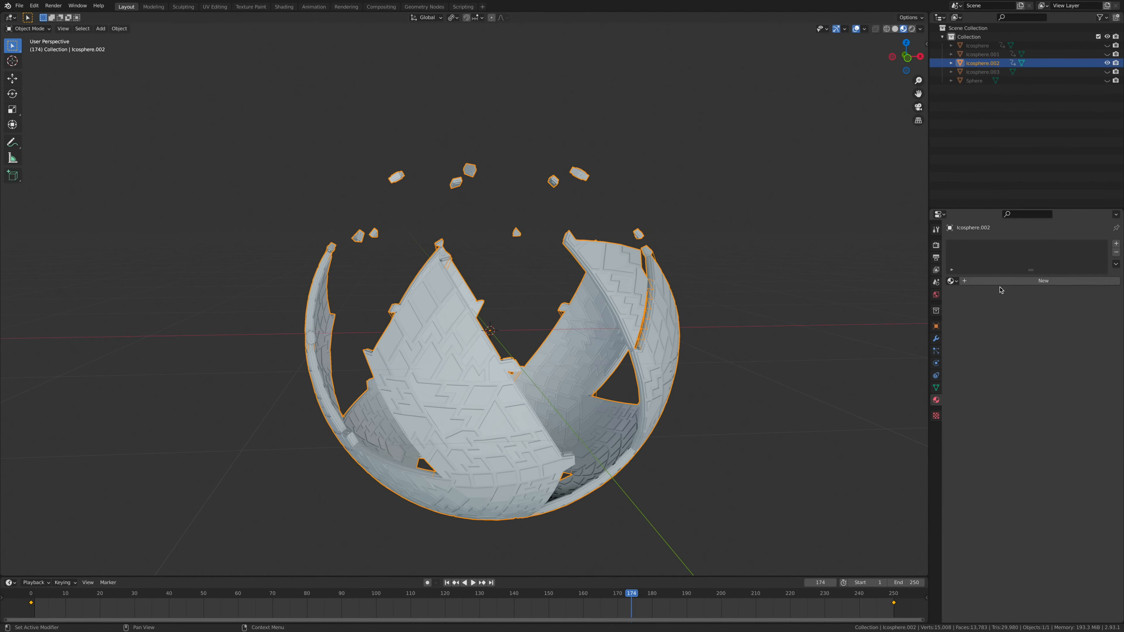
{"action": "left_click", "coordinate": [1116, 243]}
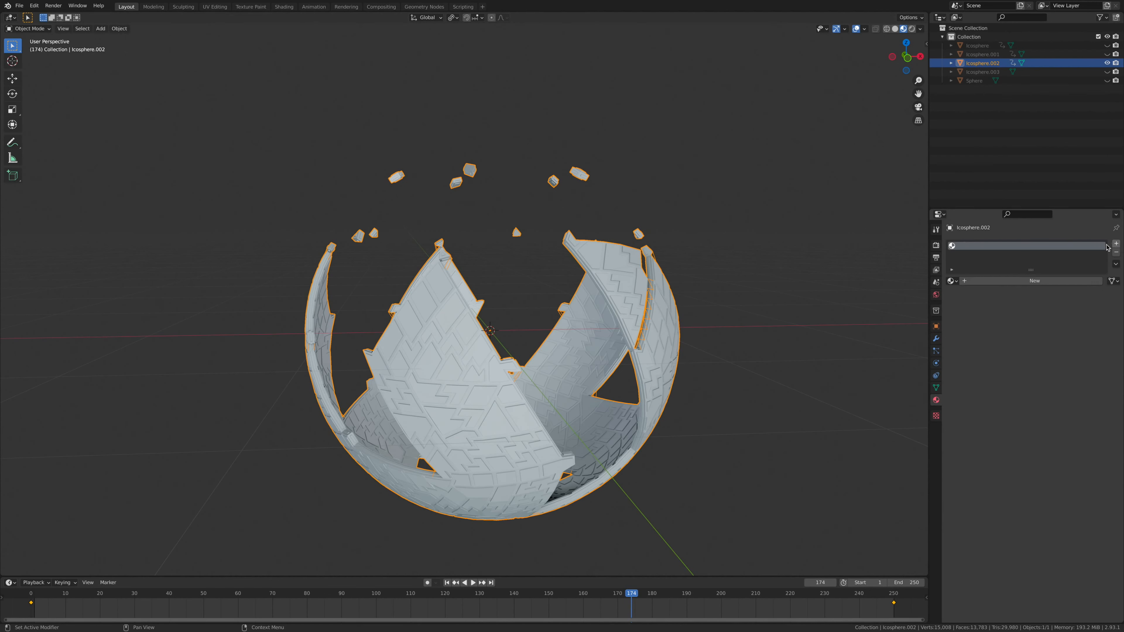
{"action": "left_click", "coordinate": [1116, 244]}
{"action": "left_click", "coordinate": [1116, 244]}
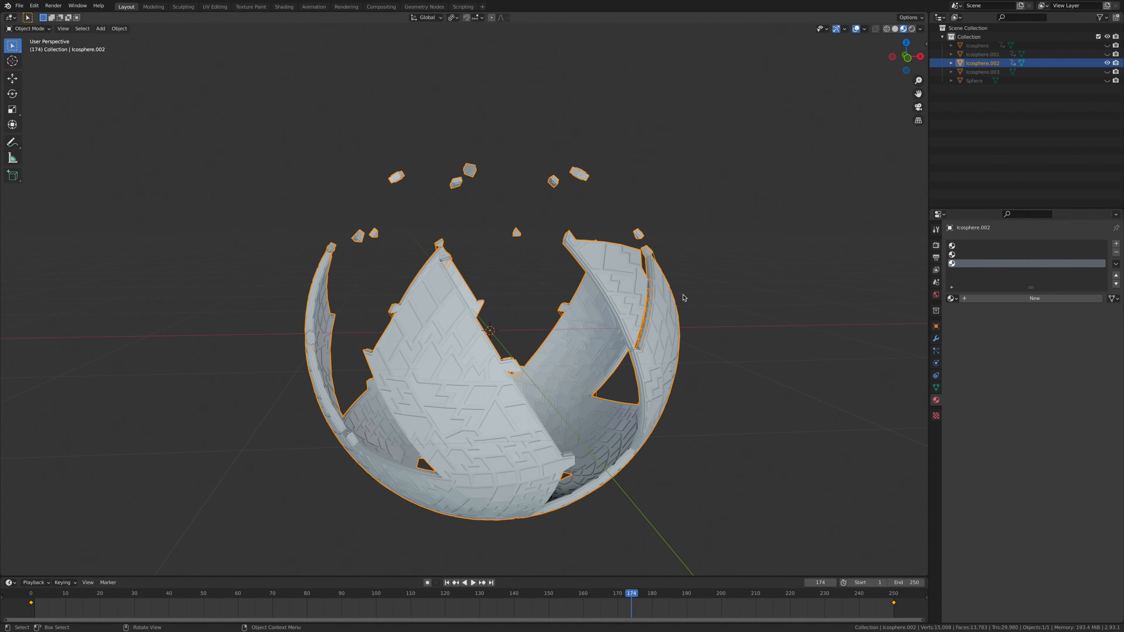
Step: Create a material in the first slot with metallic 0.6, roughness 0.3 and a darker grey base color
{"action": "left_click", "coordinate": [1014, 245]}
{"action": "left_click", "coordinate": [1034, 298]}
{"action": "left_click", "coordinate": [1050, 450]}
{"action": "key", "text": "BackSpace"}
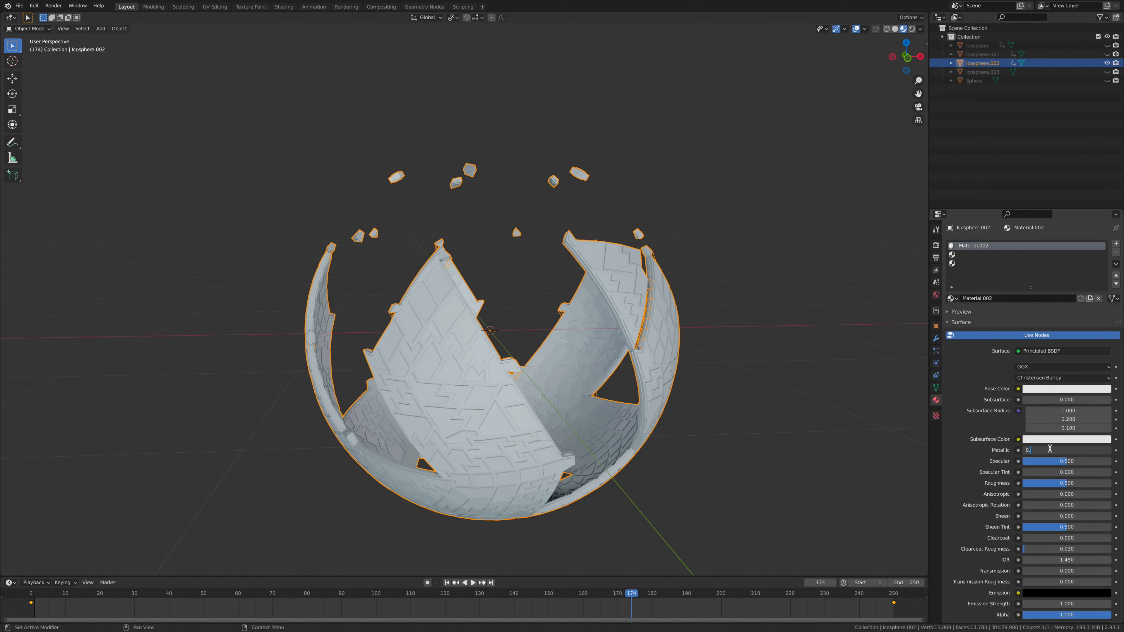
{"action": "type", "text": "0.6"}
{"action": "key", "text": "Return"}
{"action": "left_click", "coordinate": [1051, 483]}
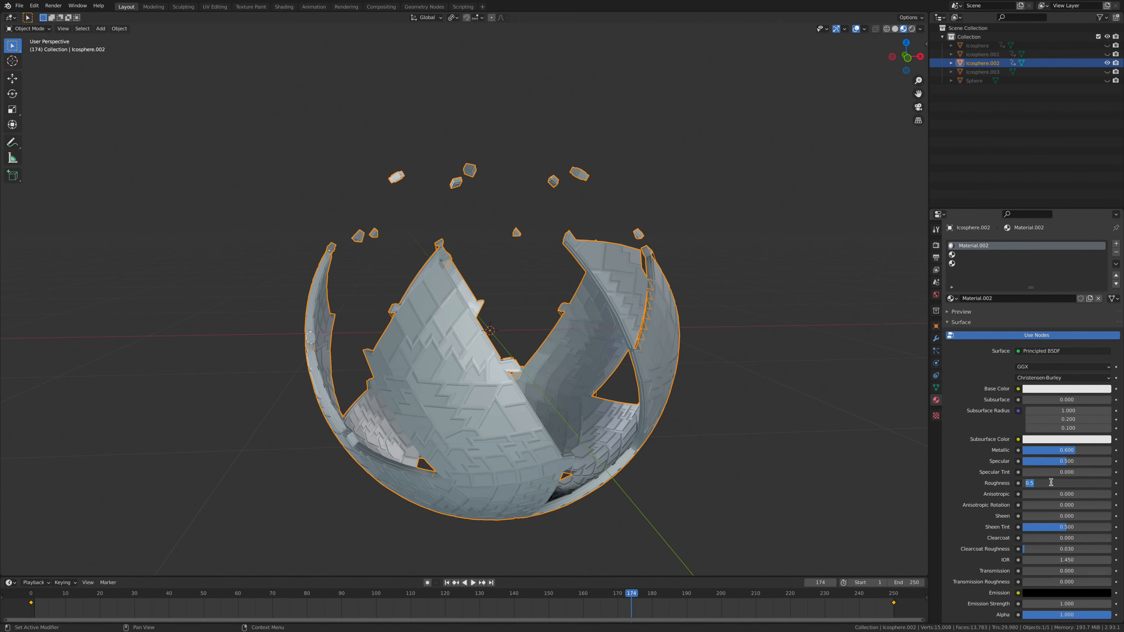
{"action": "type", "text": "0.3"}
{"action": "key", "text": "Return"}
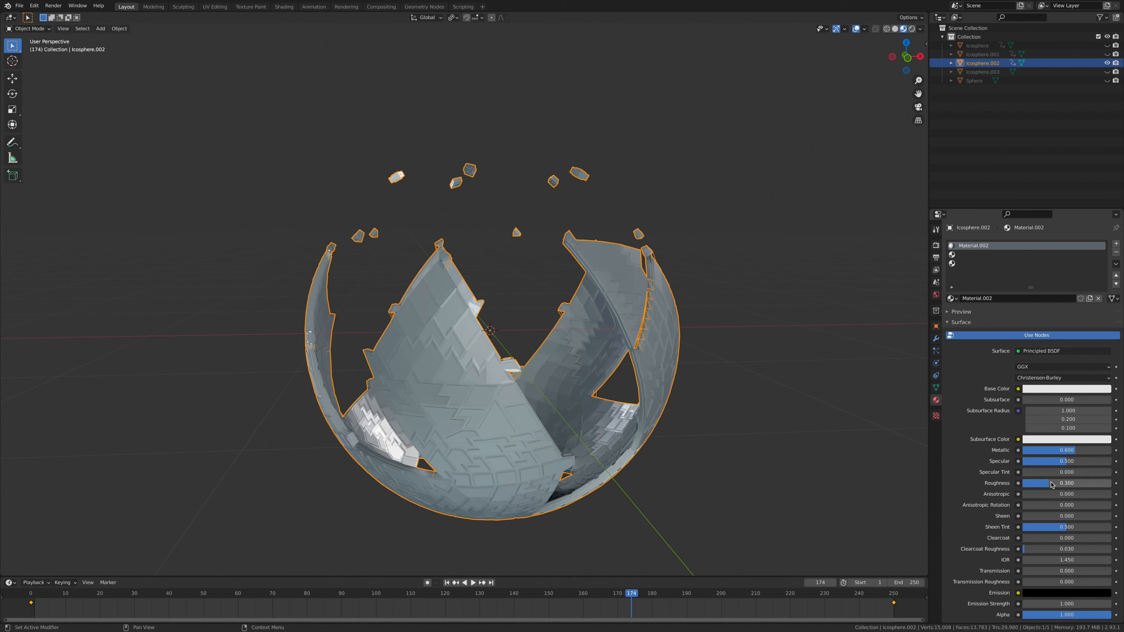
{"action": "left_click", "coordinate": [1078, 390]}
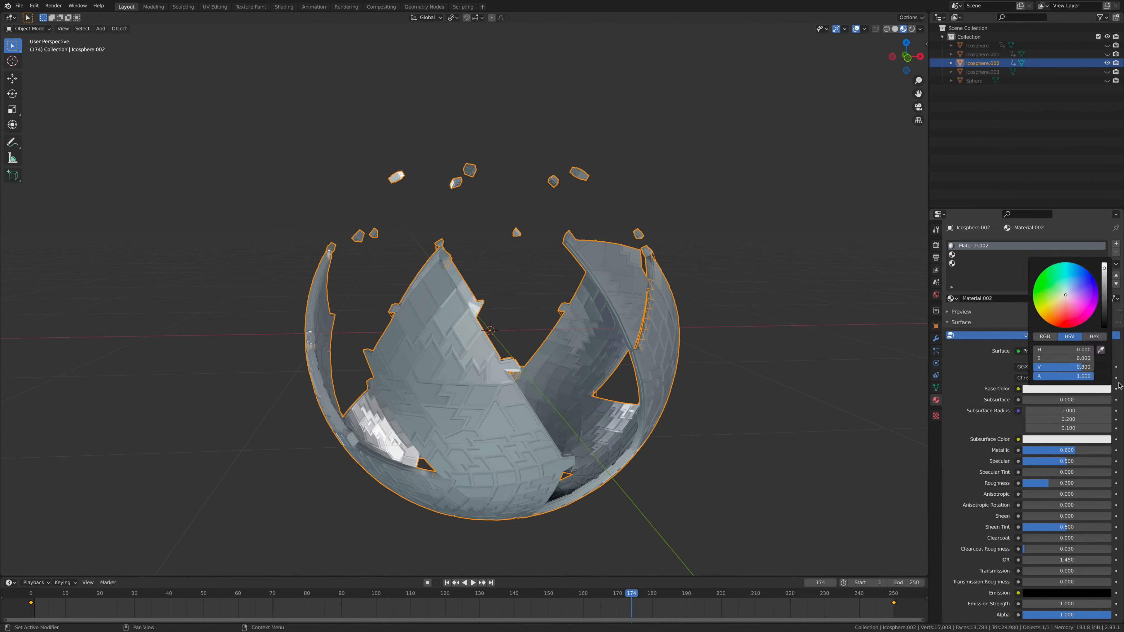
{"action": "left_click_drag", "start_coordinate": [1101, 290], "coordinate": [1104, 290]}
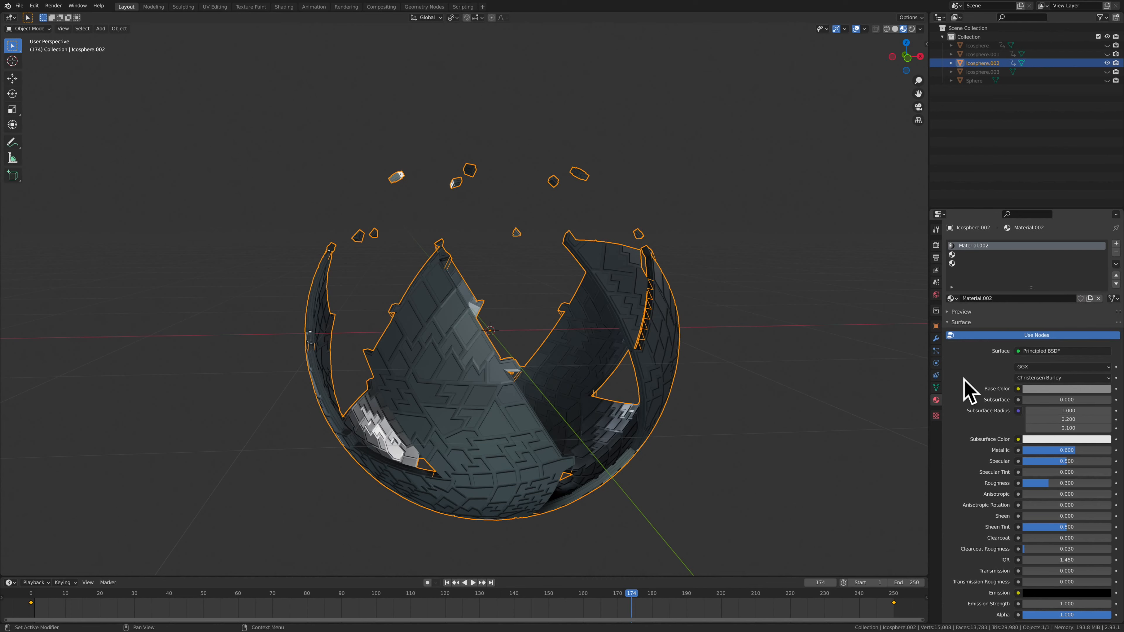
Step: Put an independent copy of Material.002 in the second slot and darken its base color to a value of 0.152
{"action": "left_click", "coordinate": [973, 255]}
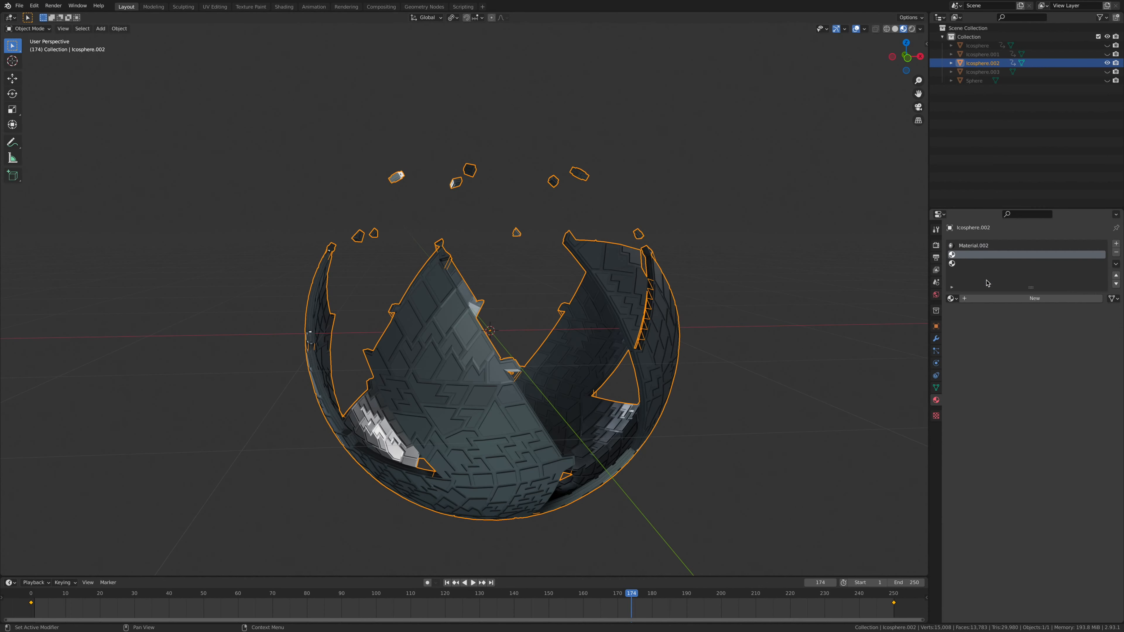
{"action": "left_click", "coordinate": [953, 299]}
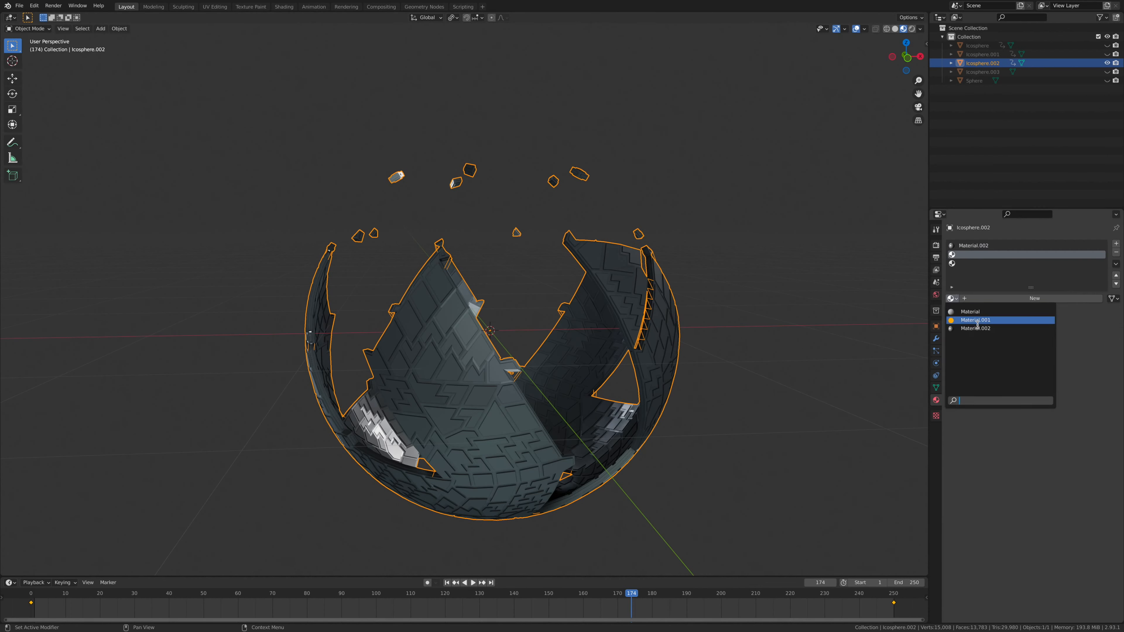
{"action": "left_click", "coordinate": [987, 330]}
{"action": "left_click", "coordinate": [1090, 298]}
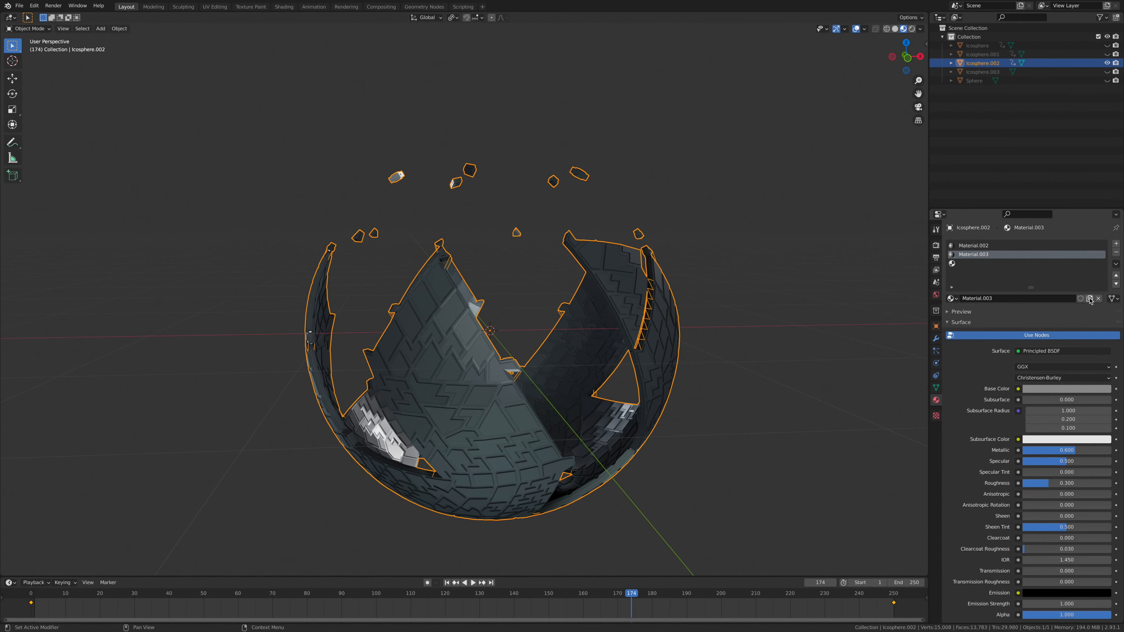
{"action": "left_click", "coordinate": [1095, 390]}
{"action": "left_click_drag", "start_coordinate": [1070, 367], "coordinate": [1062, 366]}
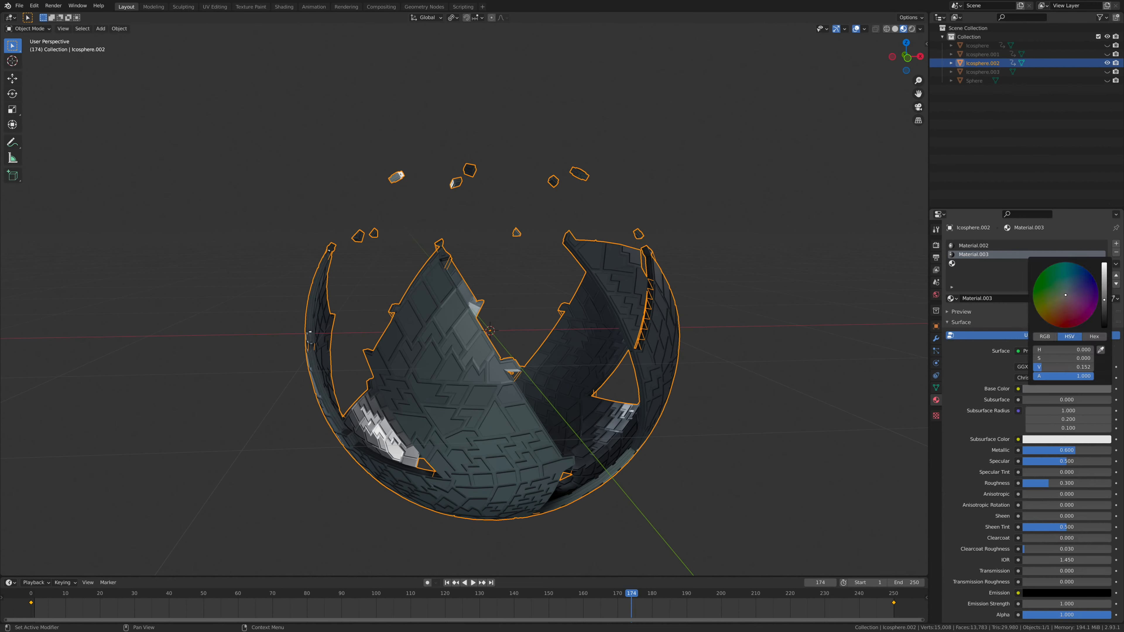
Step: Create a material in the third slot, change its surface shader to Emission and set its strength to 50
{"action": "left_click", "coordinate": [976, 263]}
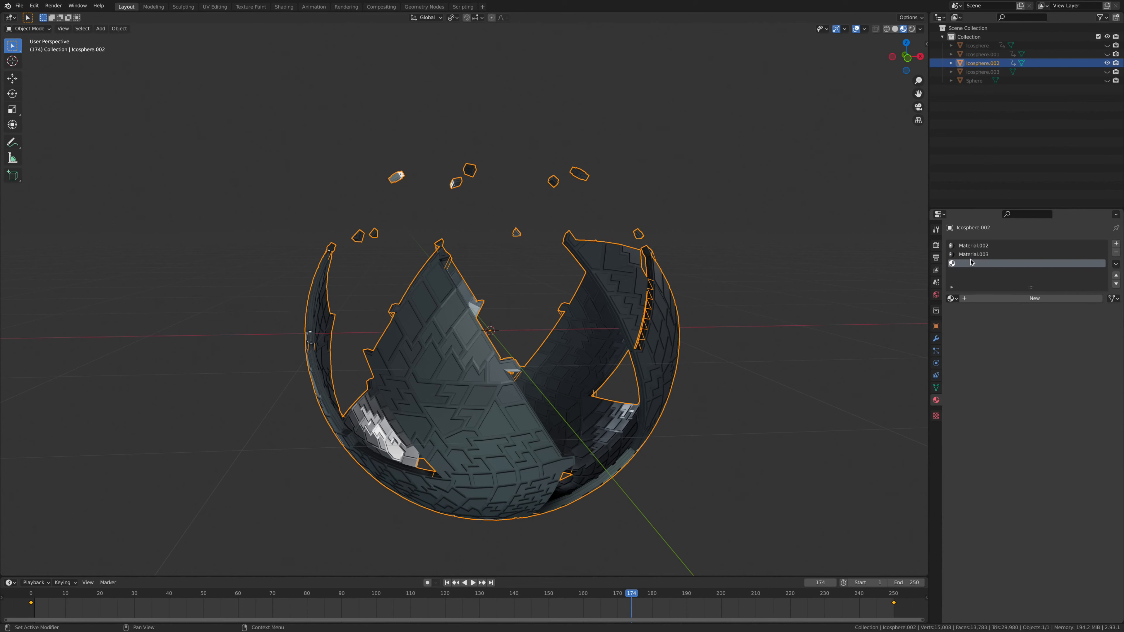
{"action": "left_click", "coordinate": [1031, 299]}
{"action": "left_click", "coordinate": [1062, 350]}
{"action": "left_click", "coordinate": [1025, 411]}
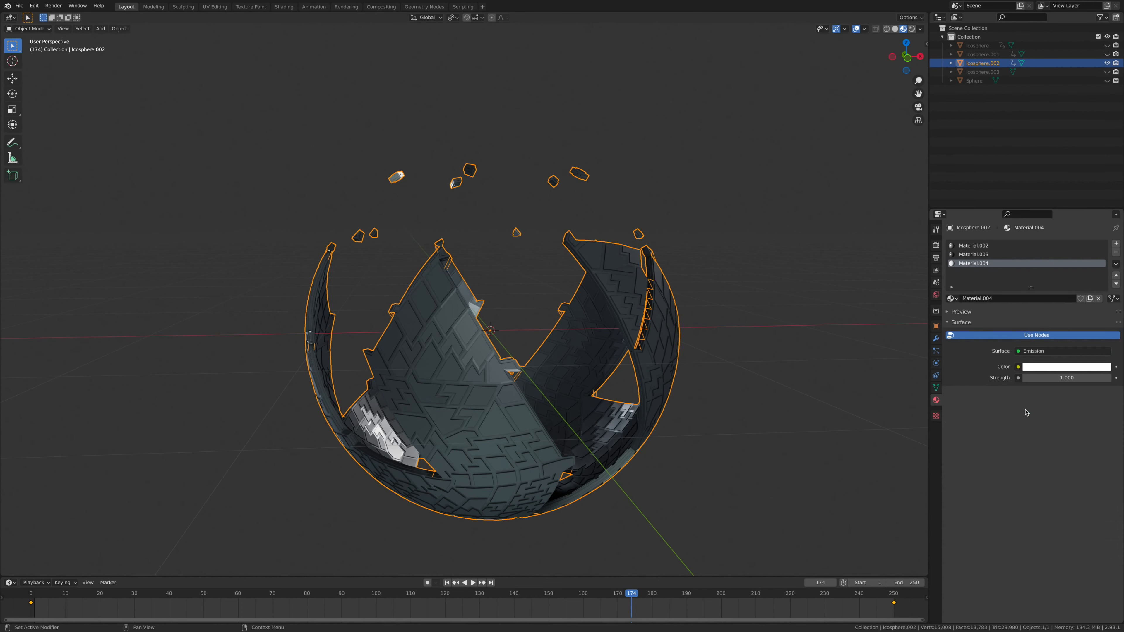
{"action": "left_click", "coordinate": [1055, 377]}
{"action": "key", "text": "BackSpace"}
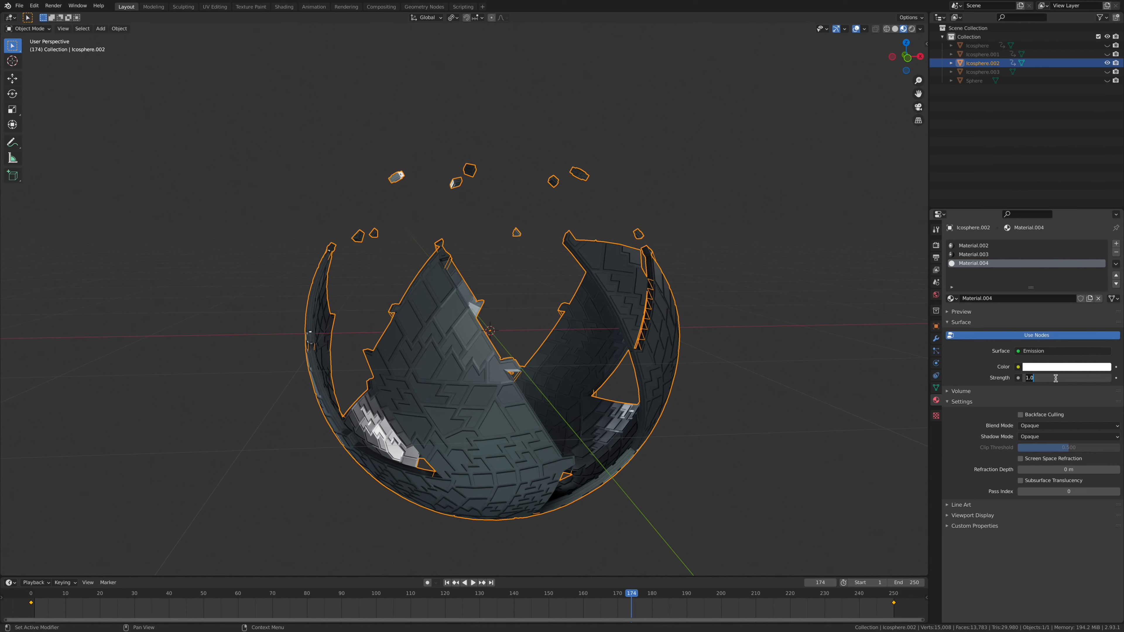
{"action": "type", "text": "50"}
{"action": "key", "text": "Return"}
Step: Set the emission color to a saturated blue with hue 0.631, and assign Material.003 to the shell's panel faces in Edit Mode
{"action": "left_click", "coordinate": [1066, 366]}
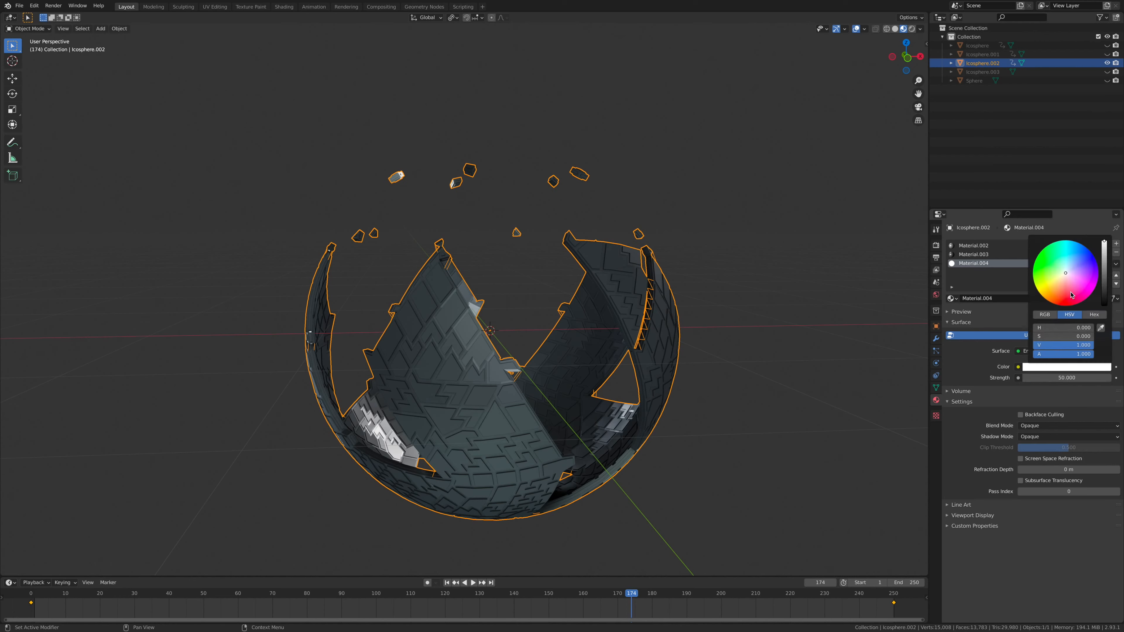
{"action": "left_click_drag", "start_coordinate": [1067, 271], "coordinate": [1081, 244]}
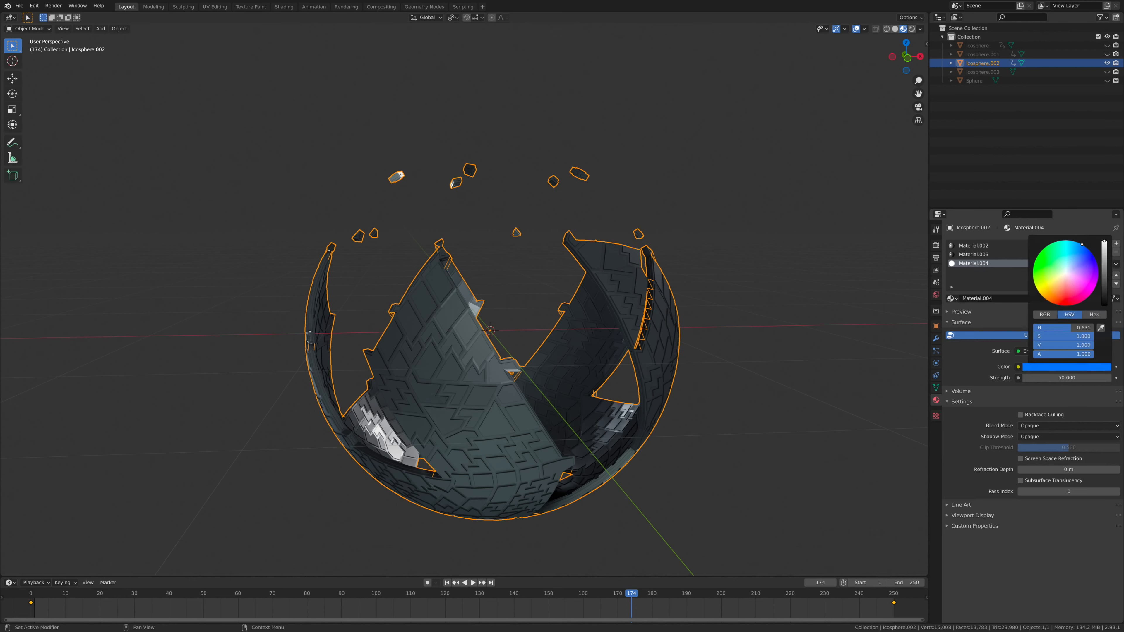
{"action": "left_click", "coordinate": [1066, 378]}
{"action": "key", "text": "Return"}
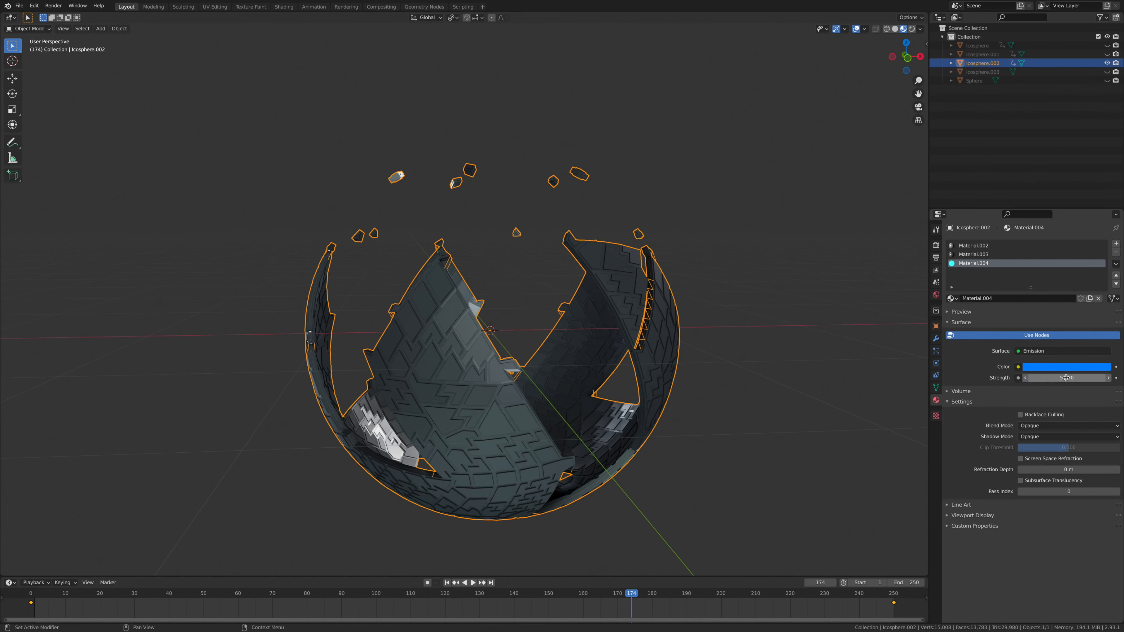
{"action": "key", "text": "Tab"}
{"action": "key", "text": "Tab"}
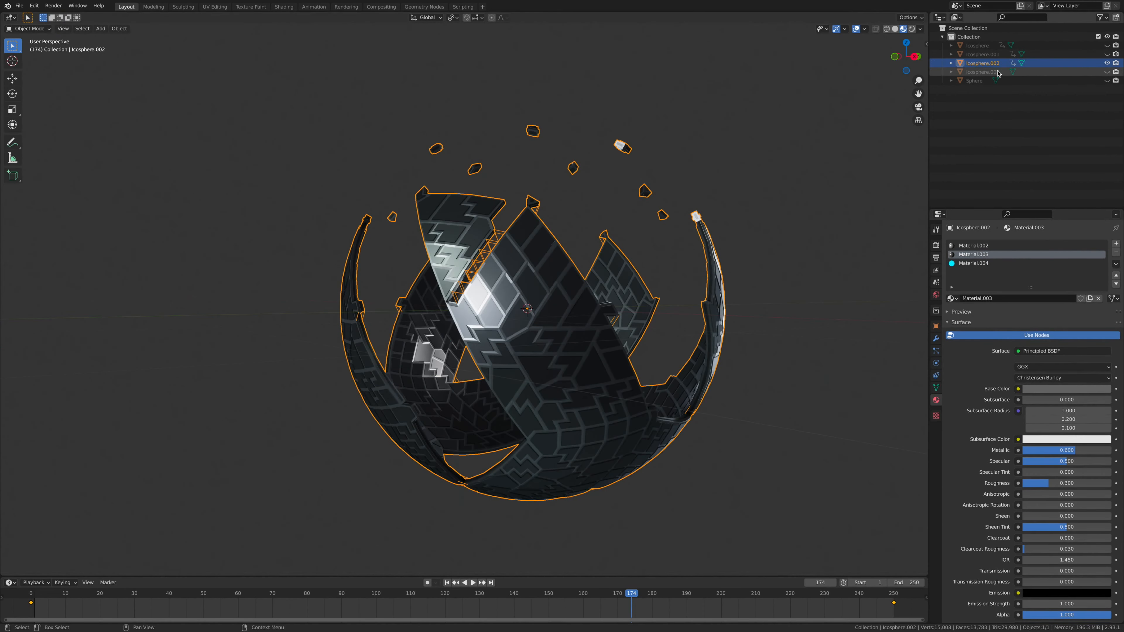
Step: Select and reveal the Icosphere.001 shell, and hide both Icosphere.002 and Icosphere.001 to clear the view for the remaining shell
{"action": "left_click", "coordinate": [993, 75]}
{"action": "left_click", "coordinate": [983, 54]}
{"action": "left_click", "coordinate": [1107, 54]}
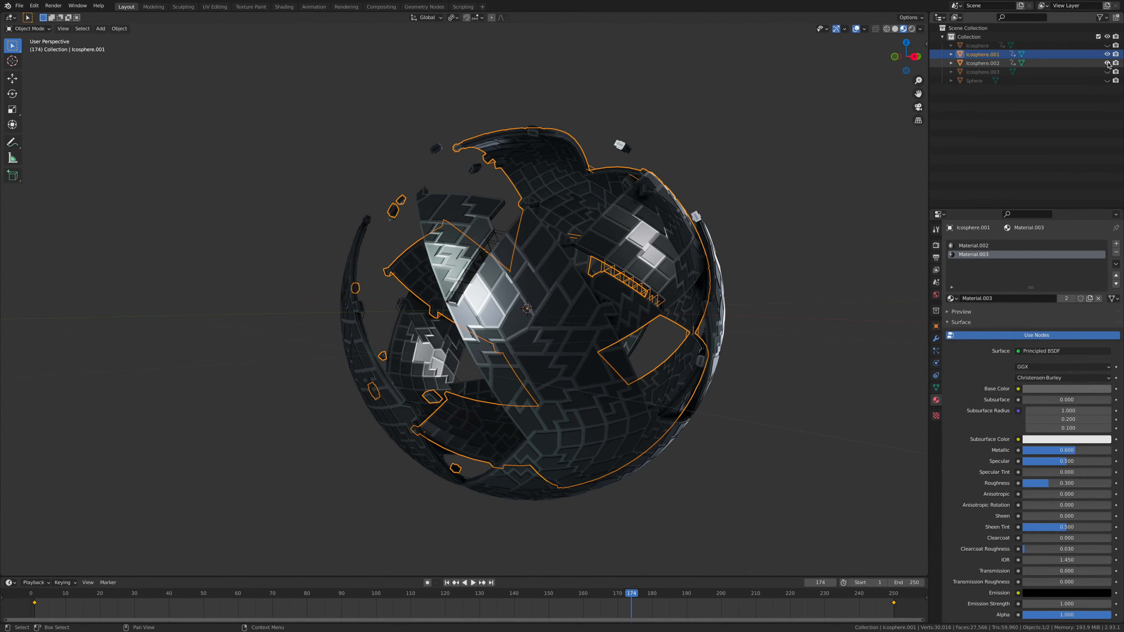
{"action": "left_click", "coordinate": [1107, 63]}
{"action": "left_click", "coordinate": [1107, 55]}
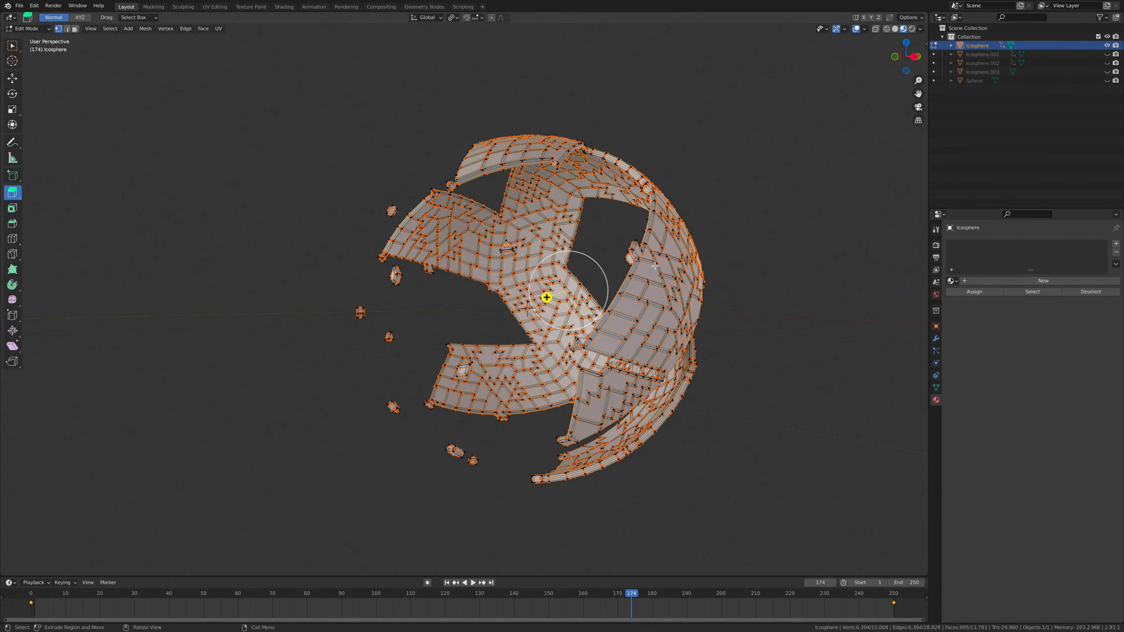
Step: Give the Icosphere shell two slots holding Material.002 and Material.003, and assign Material.003 to its selected faces in Edit Mode
{"action": "left_click", "coordinate": [1116, 243]}
{"action": "left_click", "coordinate": [1118, 243]}
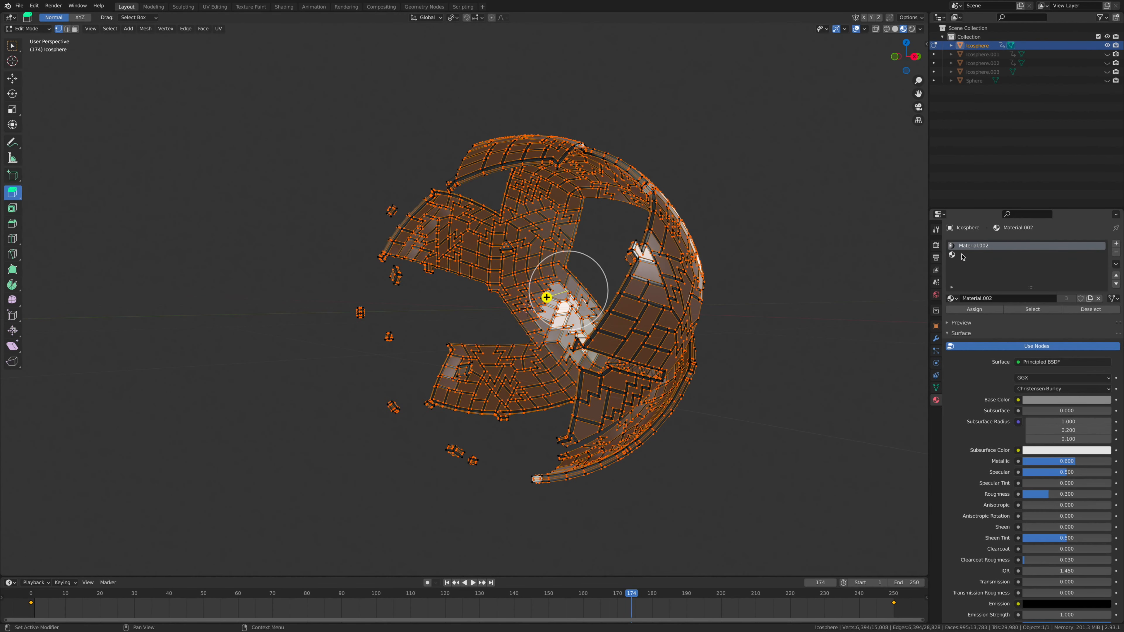
{"action": "left_click", "coordinate": [961, 255]}
{"action": "left_click", "coordinate": [951, 298]}
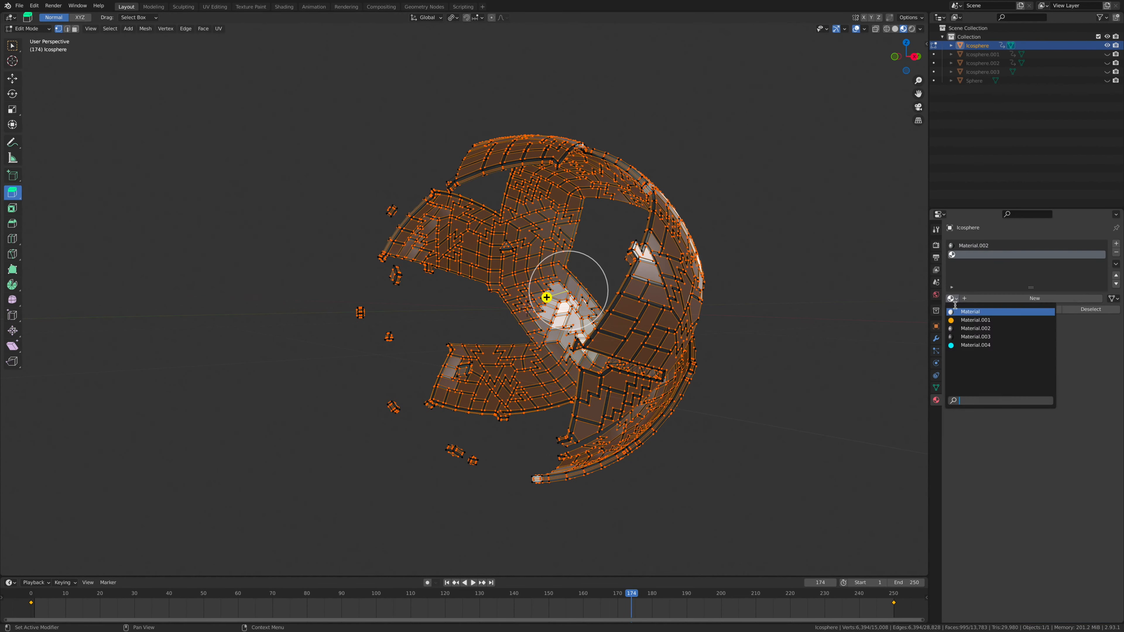
{"action": "left_click", "coordinate": [973, 337]}
{"action": "left_click", "coordinate": [975, 310]}
{"action": "key", "text": "Tab"}
{"action": "scroll", "coordinate": [725, 265], "scroll_direction": "down", "scroll_amount": 2}
{"action": "middle_click_drag", "start_coordinate": [725, 265], "coordinate": [681, 288]}
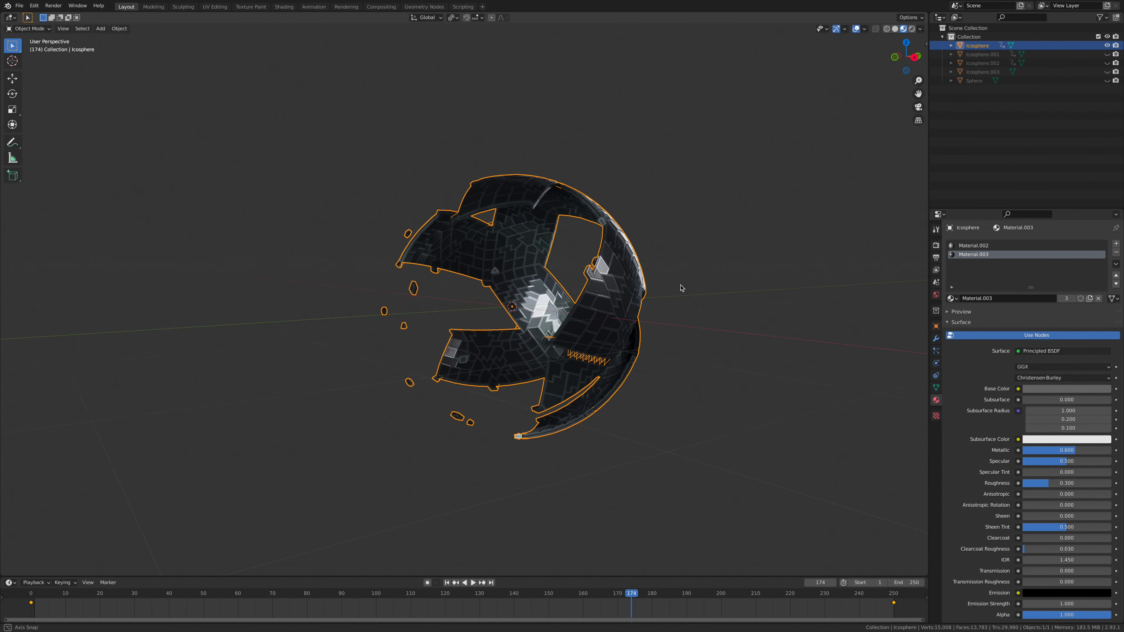
Step: Reveal Icosphere.001, Icosphere.002, Icosphere.003 and the Sphere so that all layers are shown together
{"action": "left_click", "coordinate": [1107, 71]}
{"action": "left_click", "coordinate": [1107, 63]}
{"action": "left_click", "coordinate": [1107, 54]}
{"action": "left_click", "coordinate": [1107, 81]}
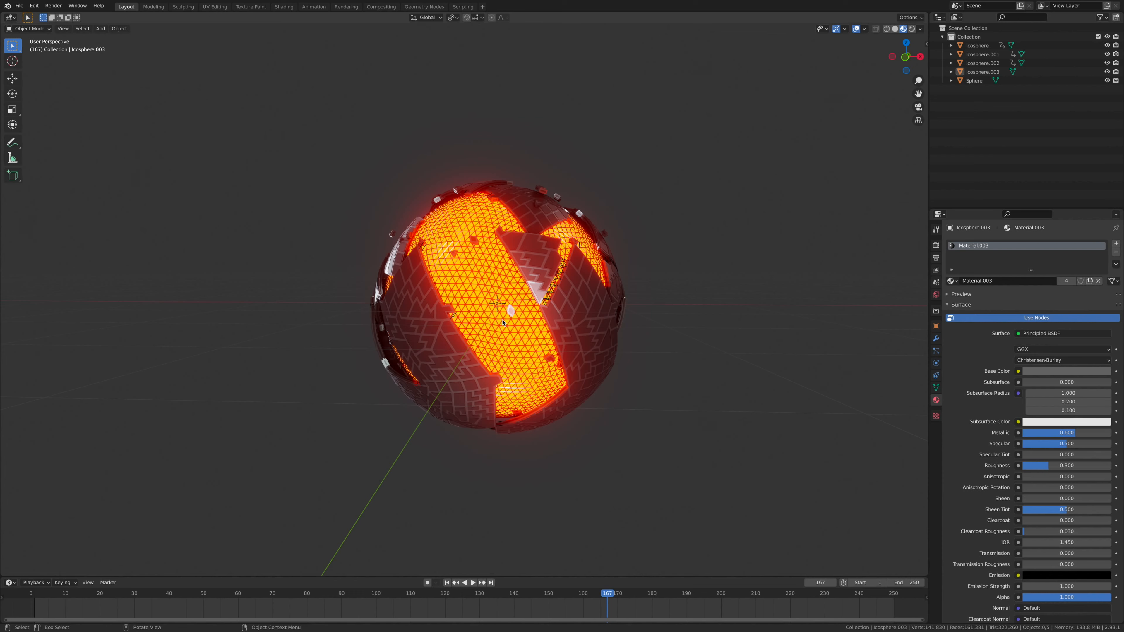
Step: Select the inner Sphere that carries the orange emission Material.001 and delete it
{"action": "left_click", "coordinate": [503, 280]}
{"action": "left_click", "coordinate": [503, 280]}
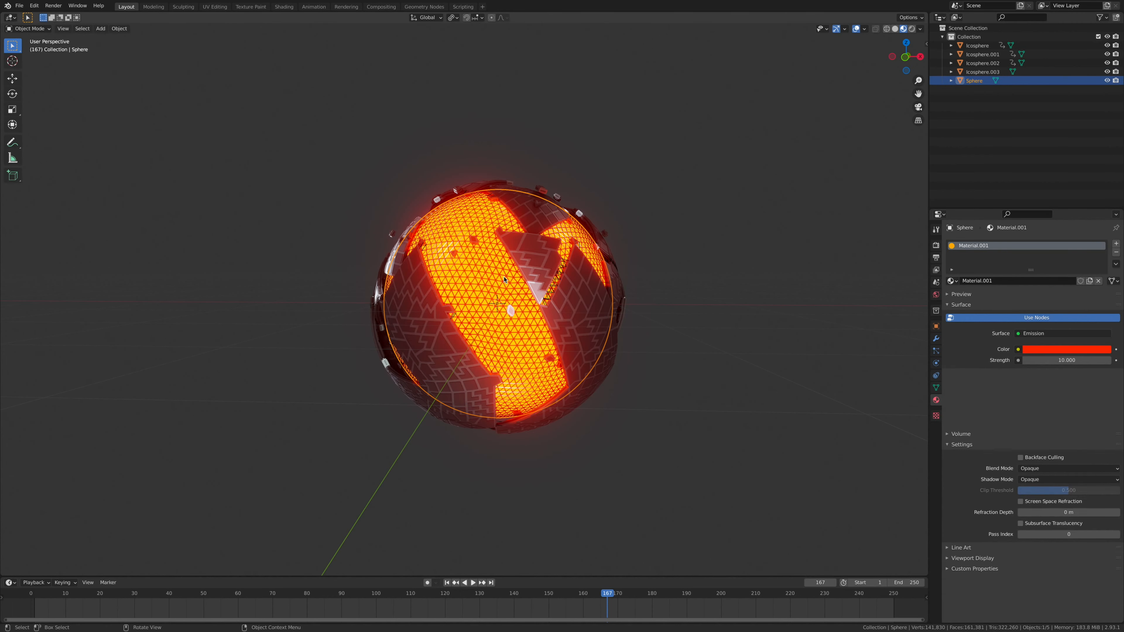
{"action": "right_click", "coordinate": [979, 82]}
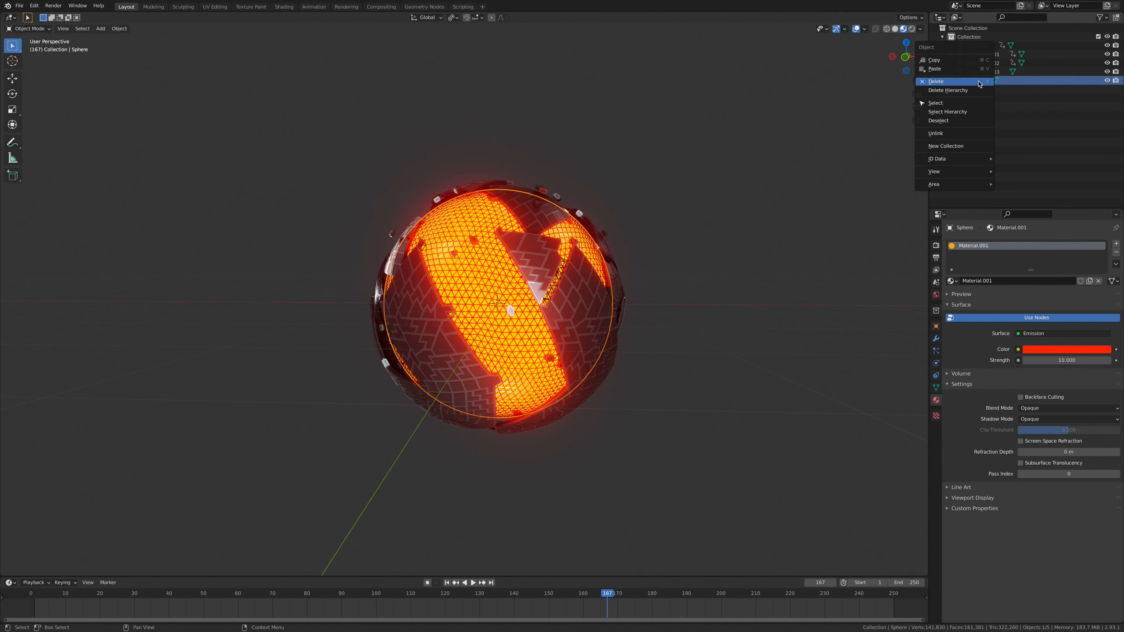
{"action": "left_click", "coordinate": [979, 82]}
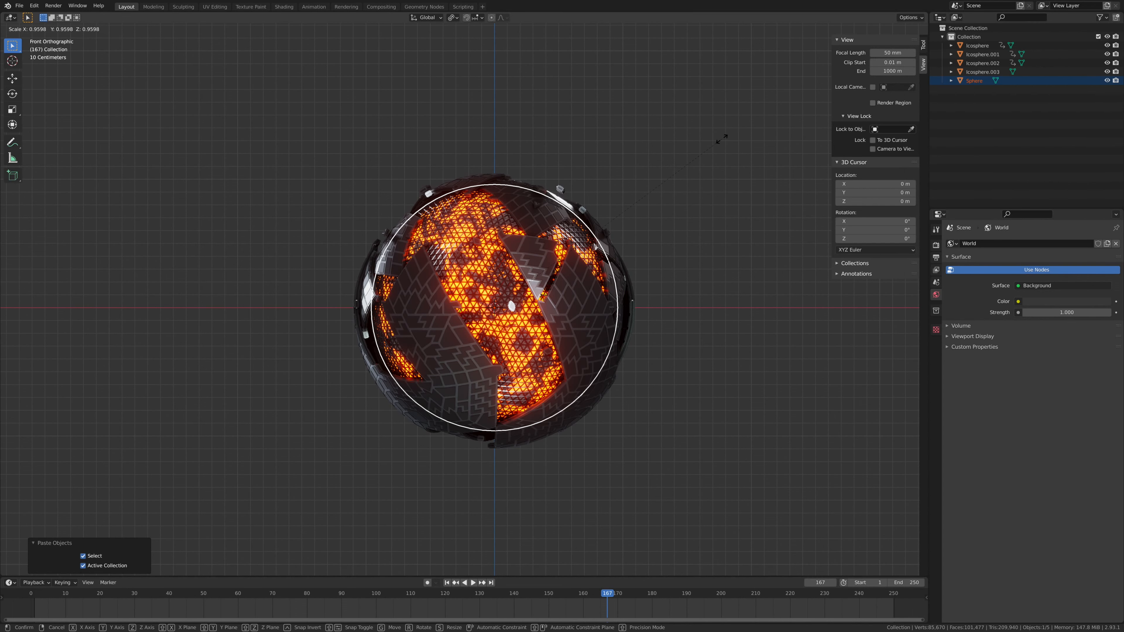
Step: Scale the pasted replacement Sphere to 0.956 to fit inside the shells, and play the animation
{"action": "left_click", "coordinate": [719, 138]}
{"action": "left_click", "coordinate": [742, 361]}
{"action": "middle_click_drag", "start_coordinate": [742, 367], "coordinate": [753, 375]}
{"action": "key", "text": "space"}
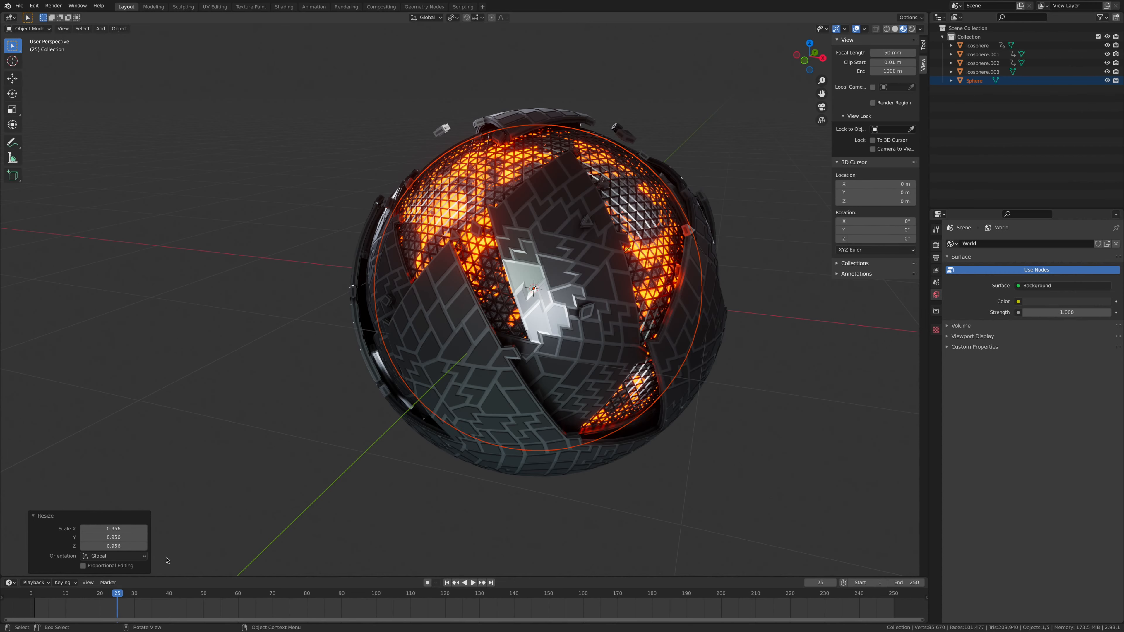
Step: Keyframe the Sphere's rotation at 0° on frame 0, and at 720° on X and 360° on Y on frame 250
{"action": "left_click", "coordinate": [35, 600]}
{"action": "key", "text": "space"}
{"action": "left_click_drag", "start_coordinate": [34, 600], "coordinate": [31, 600]}
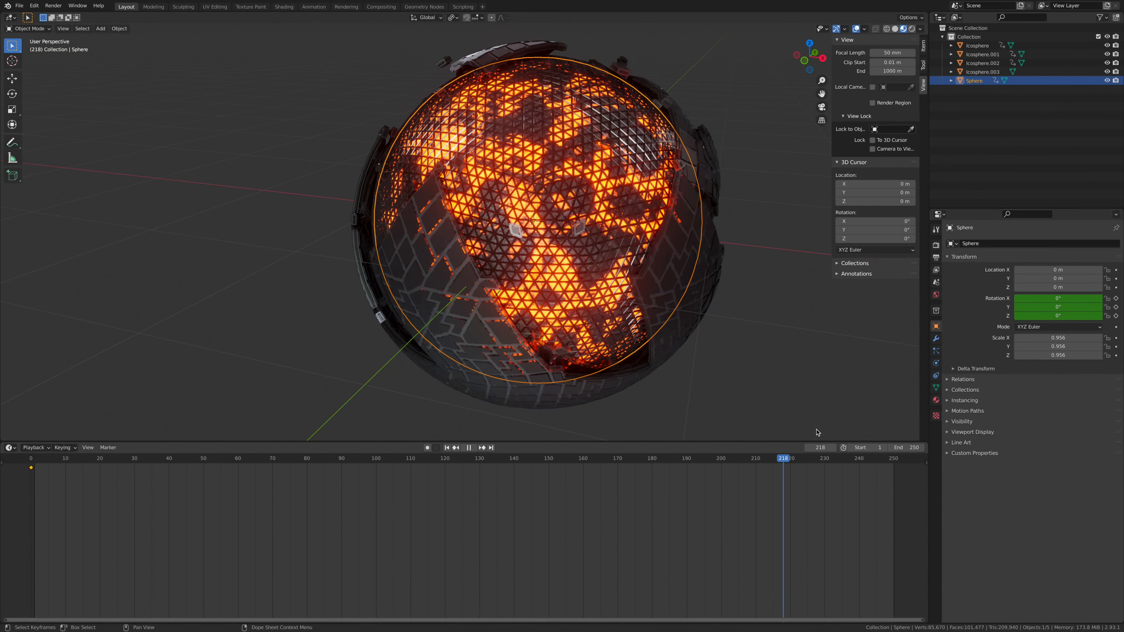
{"action": "left_click_drag", "start_coordinate": [818, 433], "coordinate": [893, 441]}
{"action": "left_click", "coordinate": [1042, 298]}
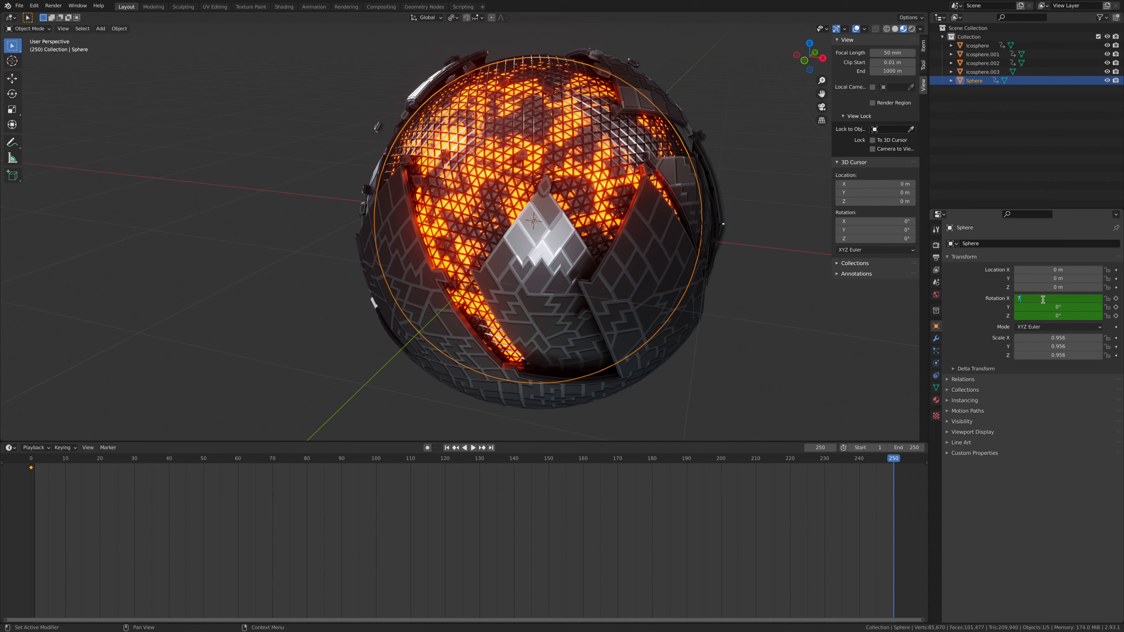
{"action": "type", "text": "720"}
{"action": "key", "text": "Return"}
{"action": "key", "text": "i"}
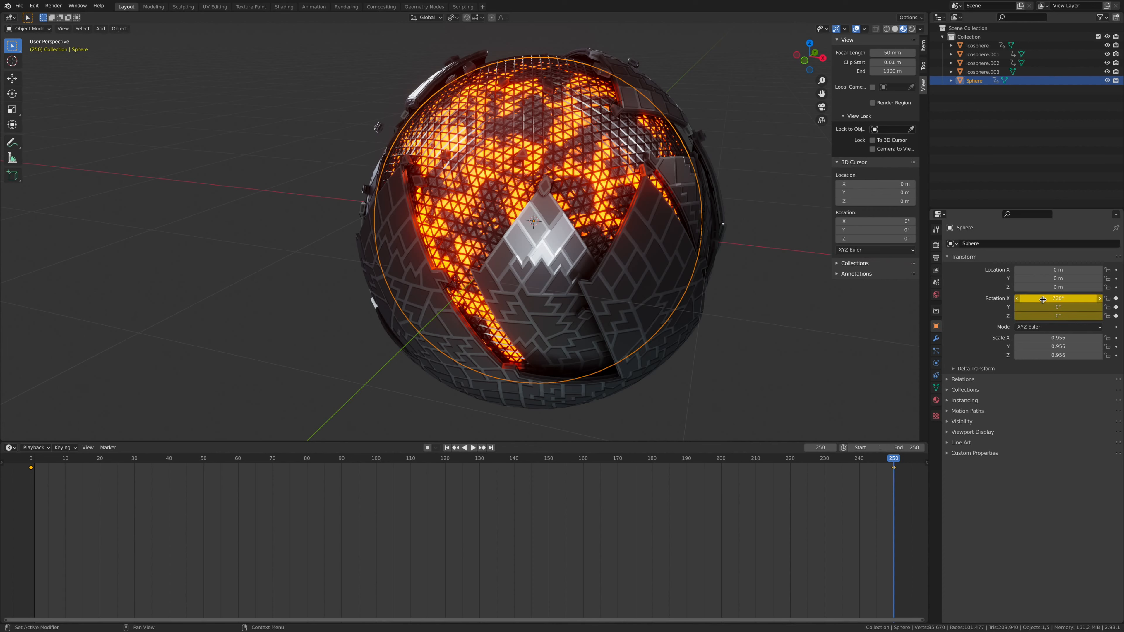
{"action": "left_click", "coordinate": [1064, 306]}
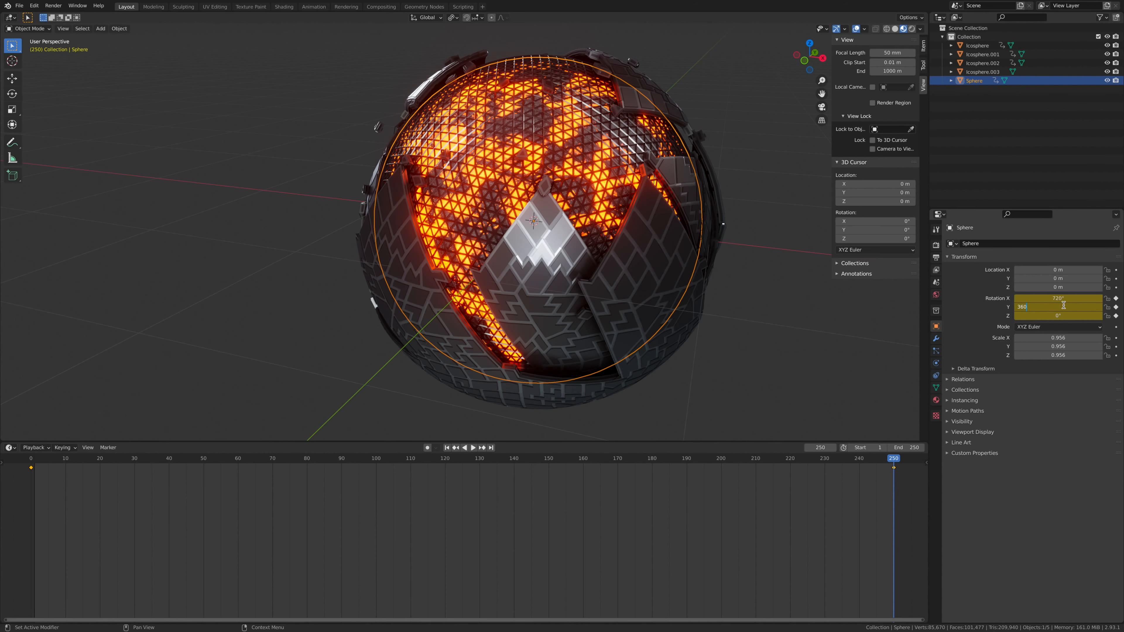
{"action": "key", "text": "Return"}
{"action": "key", "text": "i"}
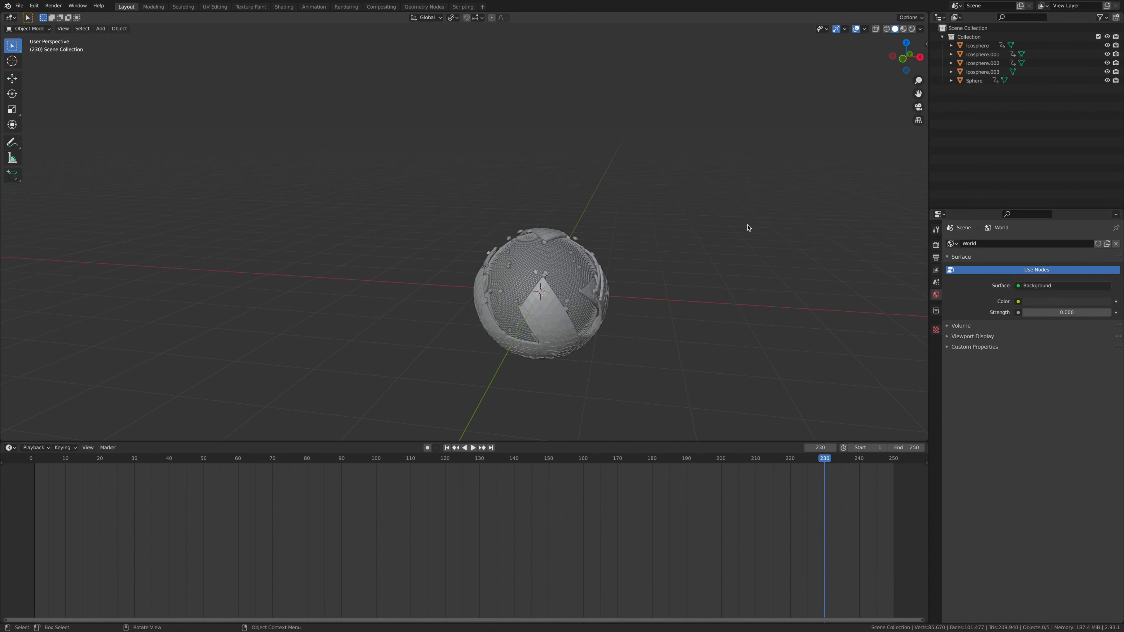
Step: Hide the four icosphere shells and the Sphere, and return the timeline to frame 0
{"action": "left_click", "coordinate": [1106, 46]}
{"action": "left_click_drag", "start_coordinate": [1107, 54], "coordinate": [1106, 80]}
{"action": "left_click", "coordinate": [32, 458]}
Step: Add a plane at the origin and subdivide it with 100 cuts in Edit Mode
{"action": "key", "text": "shift+a"}
{"action": "mouse_move", "coordinate": [253, 253]}
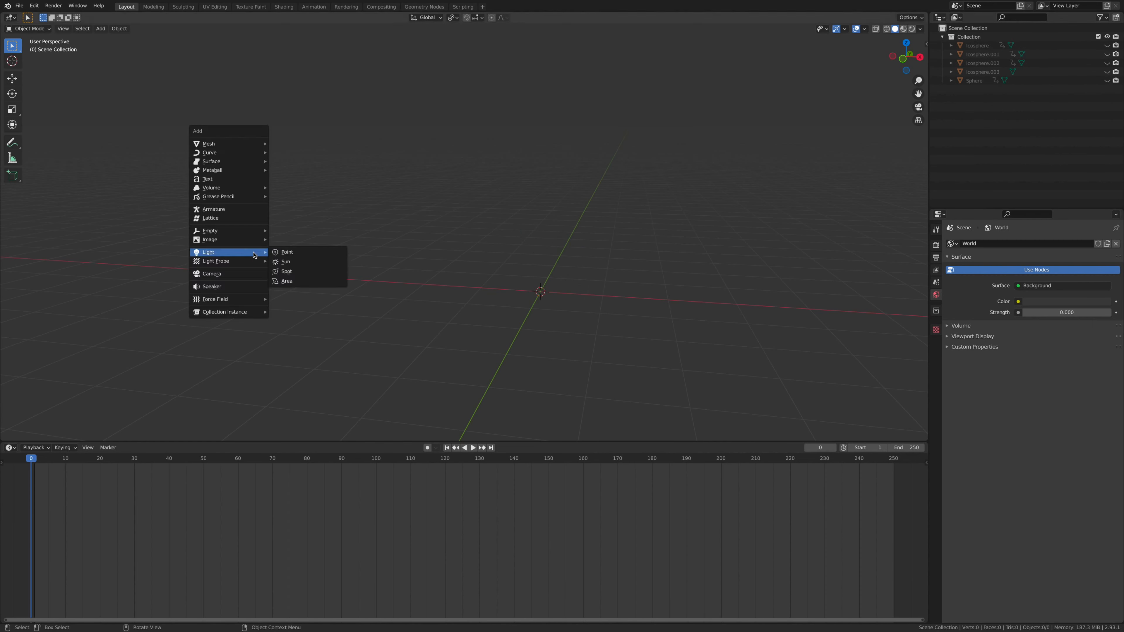
{"action": "mouse_move", "coordinate": [238, 142]}
{"action": "left_click", "coordinate": [296, 145]}
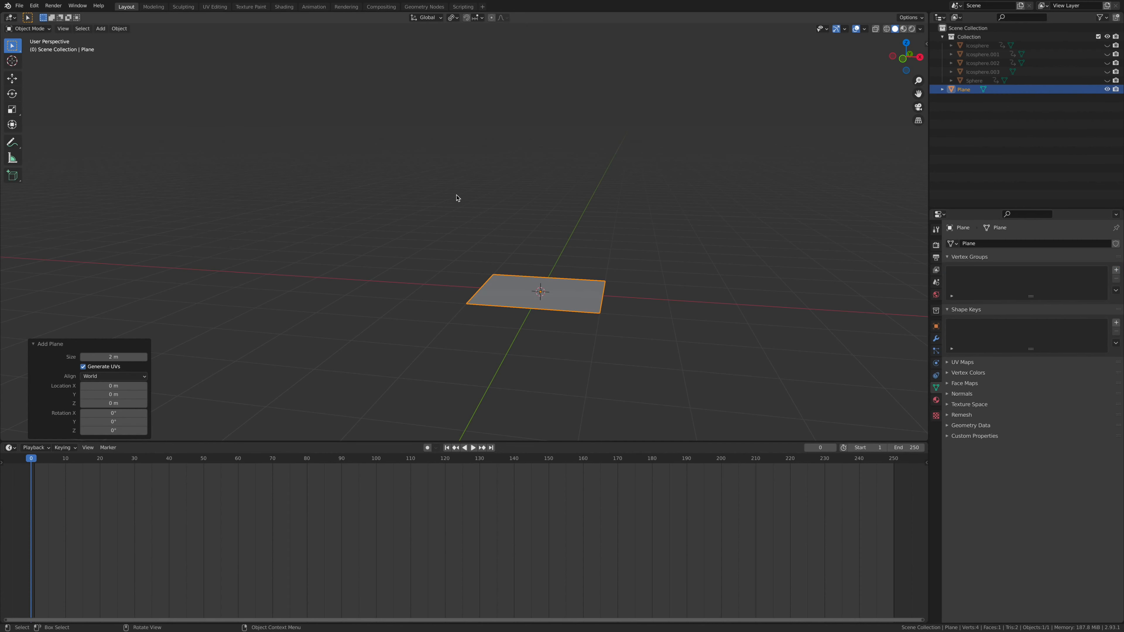
{"action": "key", "text": "Tab"}
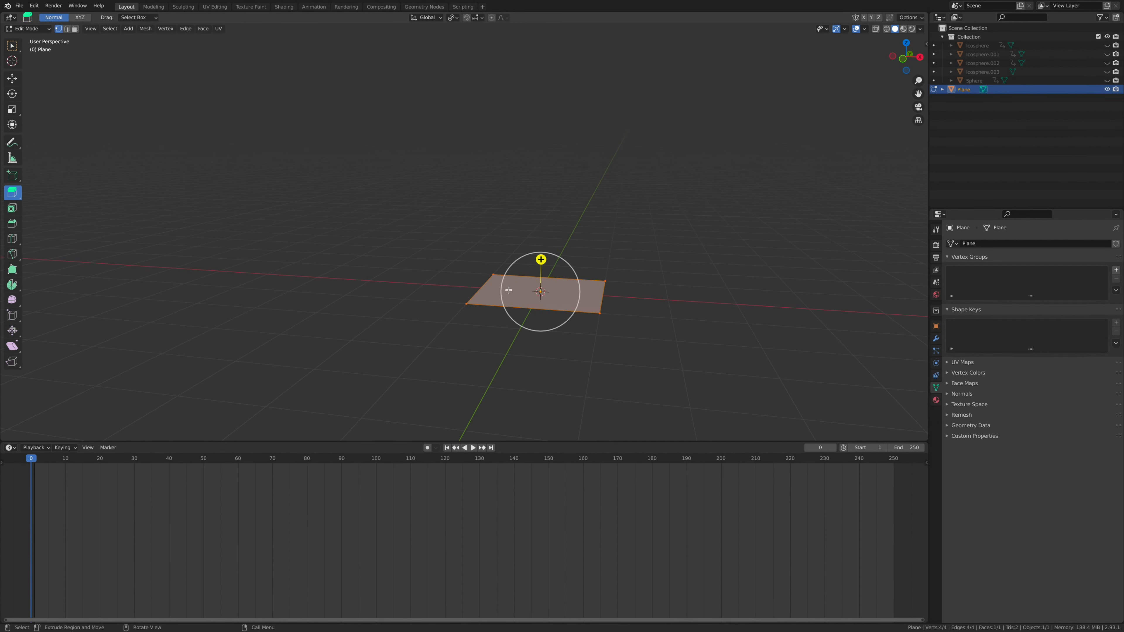
{"action": "right_click", "coordinate": [508, 290]}
{"action": "left_click", "coordinate": [509, 288]}
{"action": "left_click", "coordinate": [104, 374]}
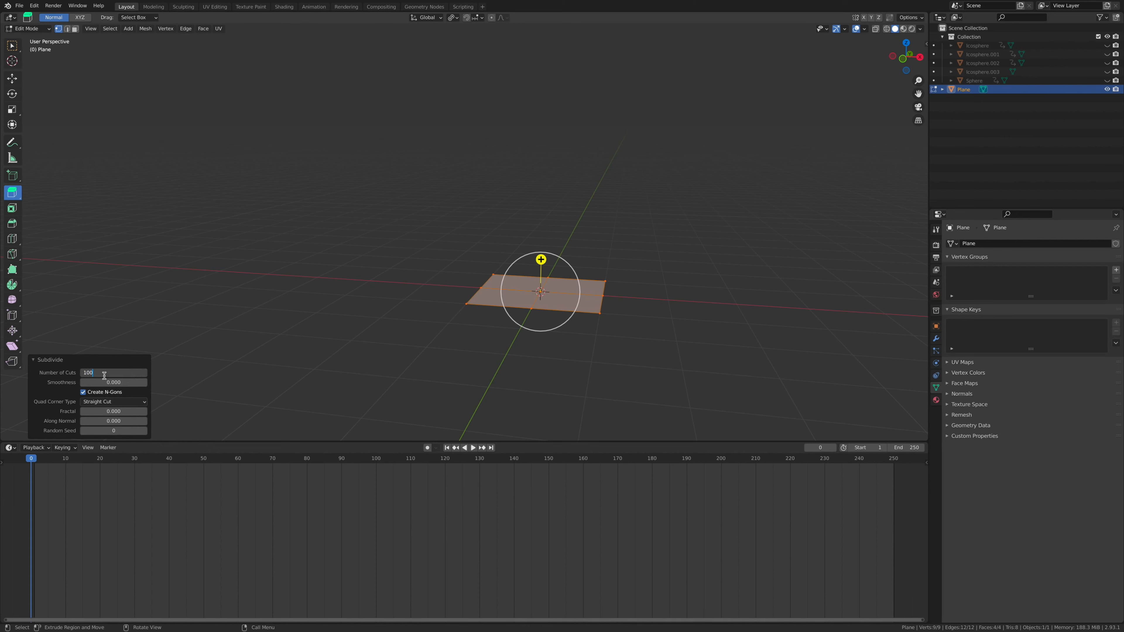
{"action": "type", "text": "100"}
{"action": "key", "text": "Return"}
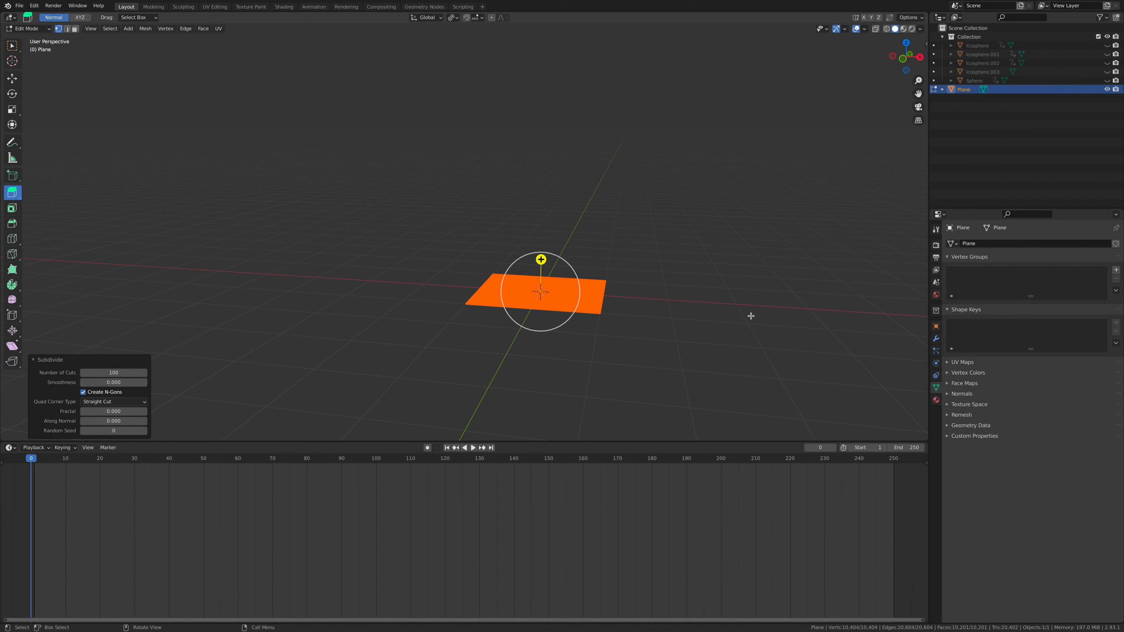
{"action": "key", "text": "Tab"}
Step: Add a Subdivision Surface and a Displace modifier to the plane, and create a new texture for the displacement
{"action": "left_click", "coordinate": [935, 338]}
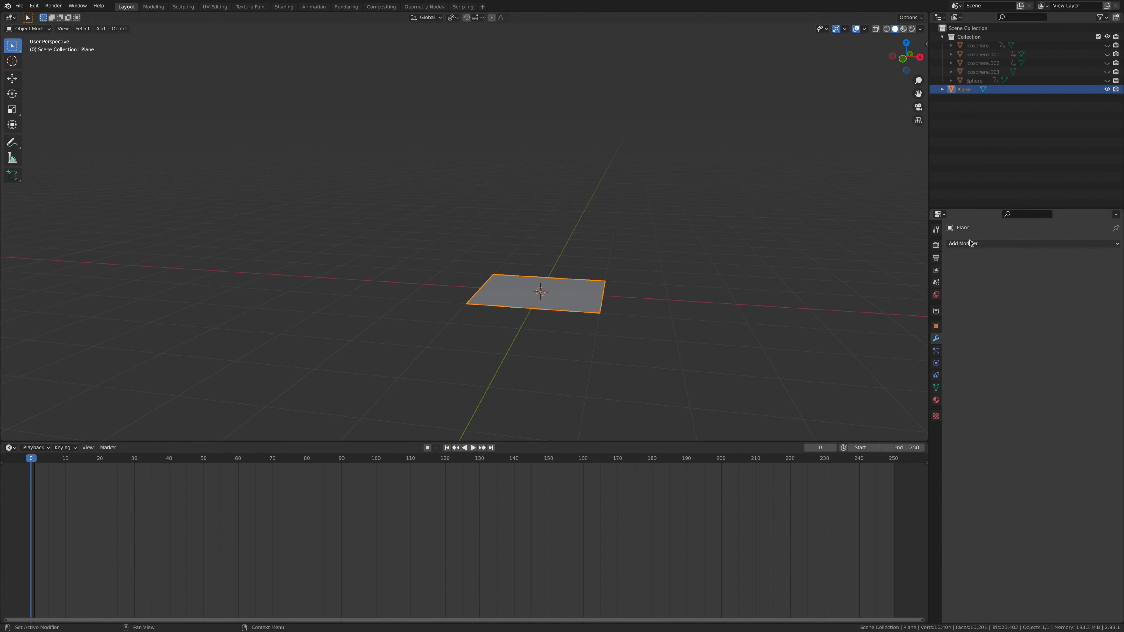
{"action": "left_click", "coordinate": [969, 243]}
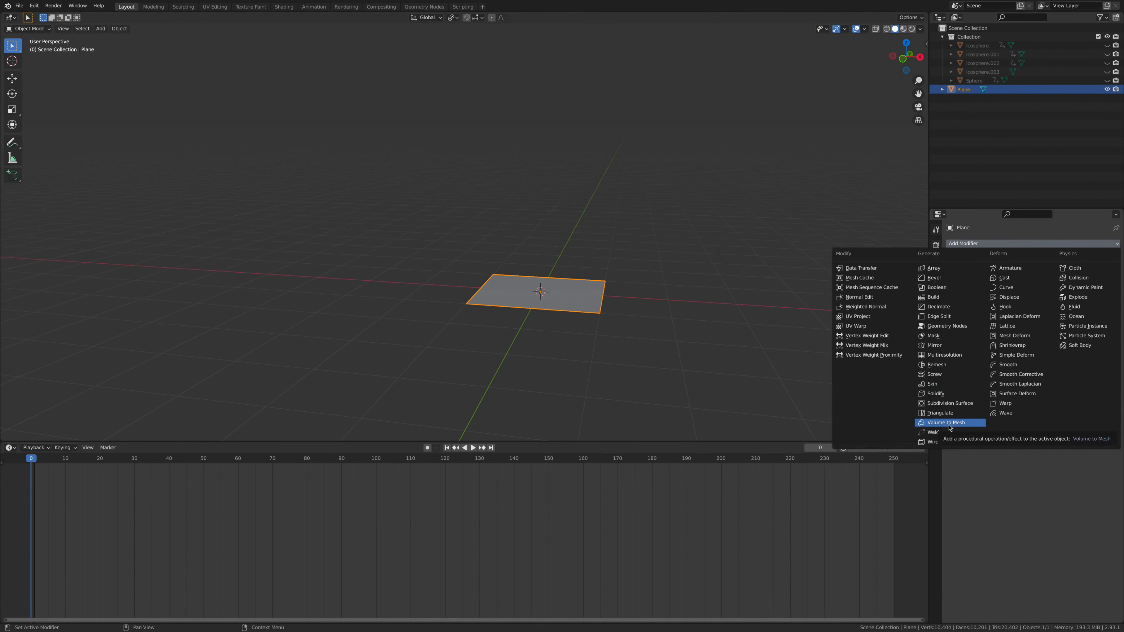
{"action": "left_click", "coordinate": [952, 407]}
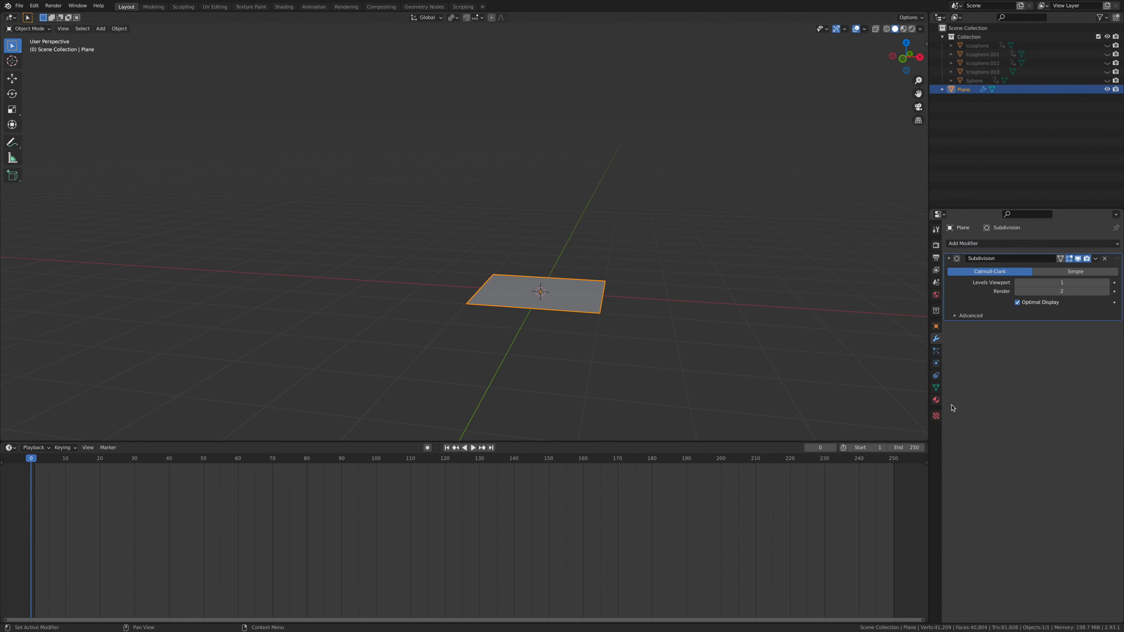
{"action": "left_click", "coordinate": [1060, 244]}
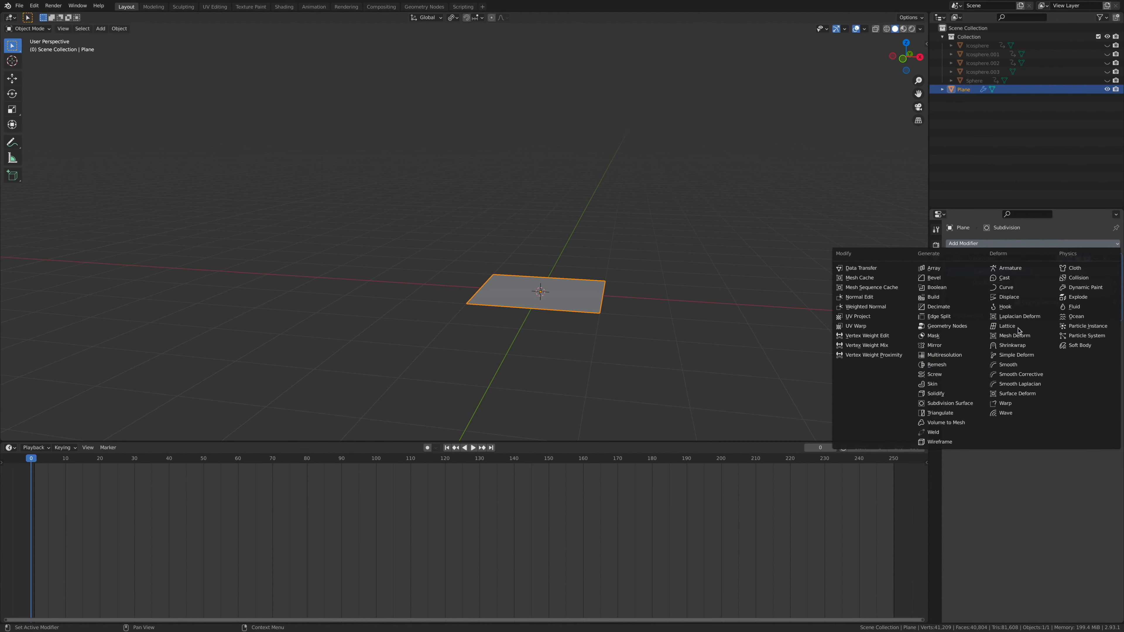
{"action": "left_click", "coordinate": [1009, 297]}
{"action": "left_click", "coordinate": [1048, 342]}
{"action": "left_click", "coordinate": [1111, 340]}
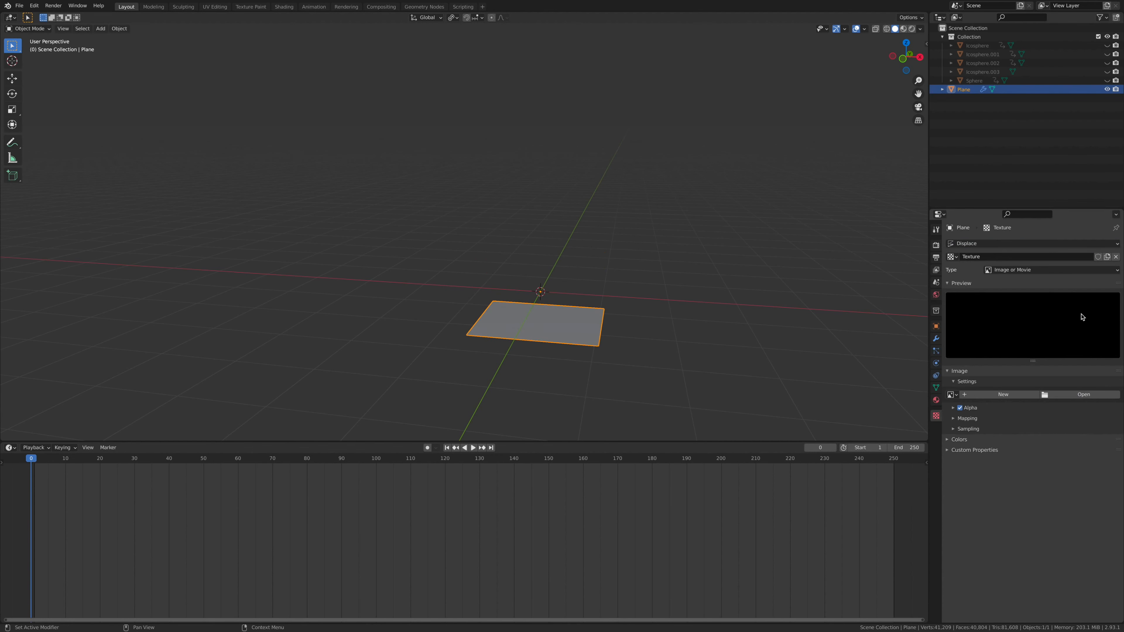
Step: Change the displacement texture's type to Distorted Noise, with Cell Noise for both the noise basis and the distortion
{"action": "left_click", "coordinate": [1033, 270]}
{"action": "left_click", "coordinate": [1033, 310]}
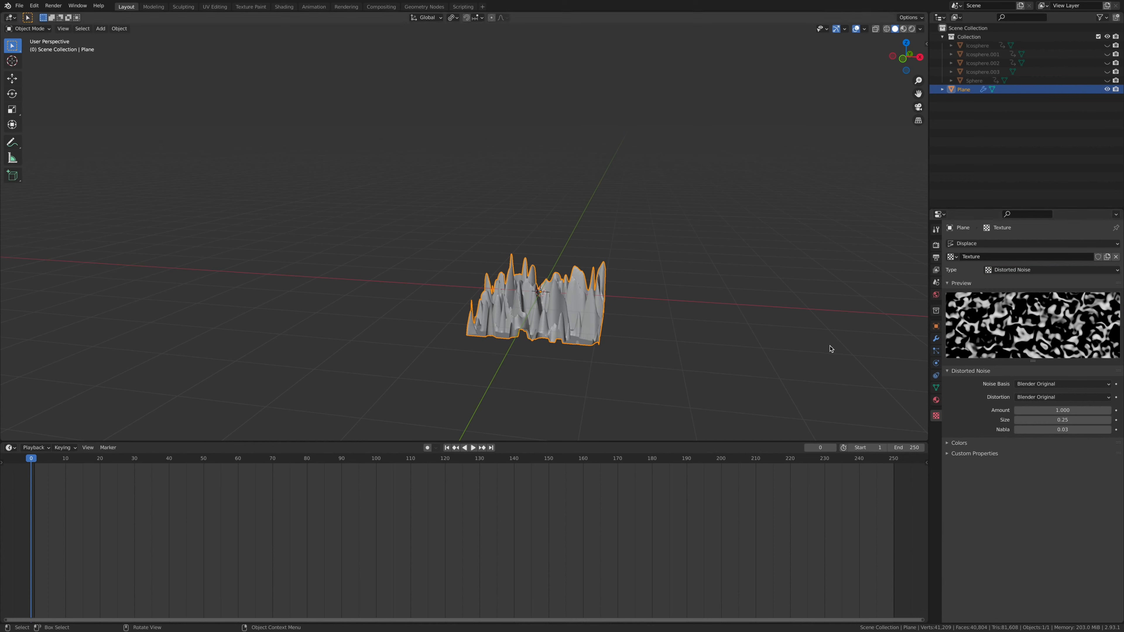
{"action": "left_click", "coordinate": [1035, 388]}
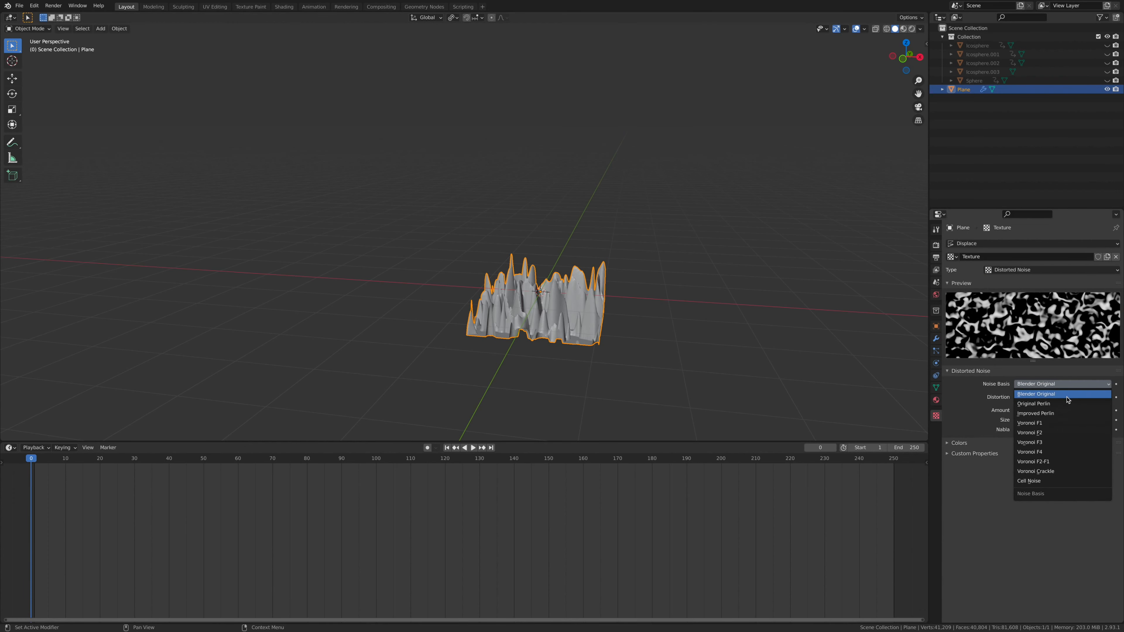
{"action": "left_click", "coordinate": [1031, 481]}
{"action": "left_click", "coordinate": [1044, 397]}
{"action": "left_click", "coordinate": [1031, 494]}
{"action": "middle_click_drag", "start_coordinate": [549, 376], "coordinate": [612, 275]}
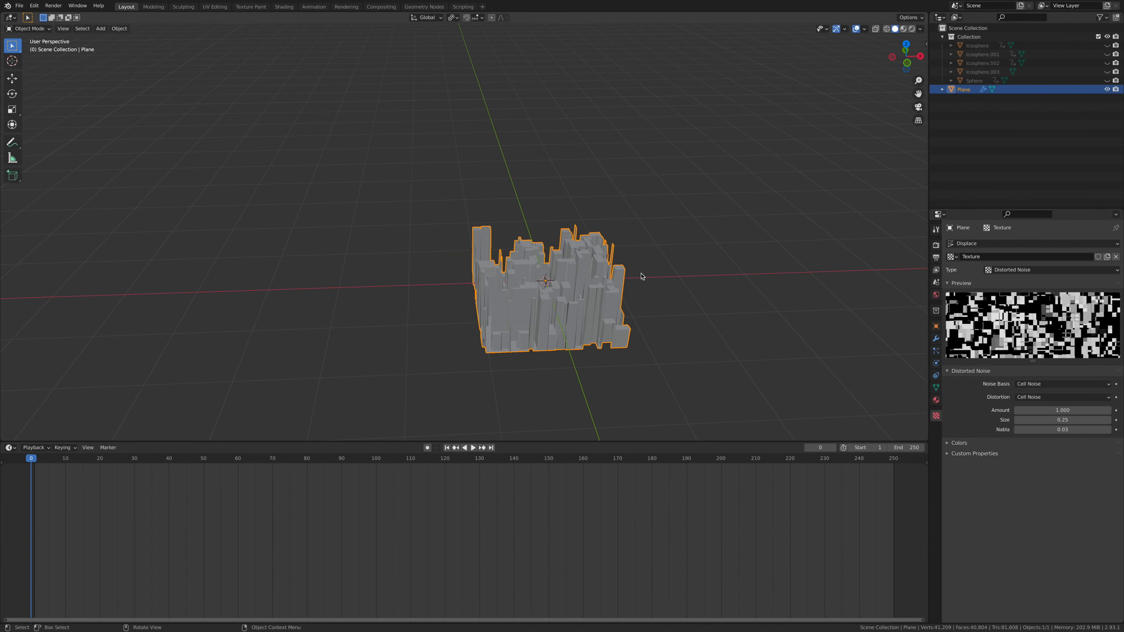
Step: Lower the plane's Displace modifier strength to 0.050 for shallow panel relief
{"action": "left_click", "coordinate": [936, 339]}
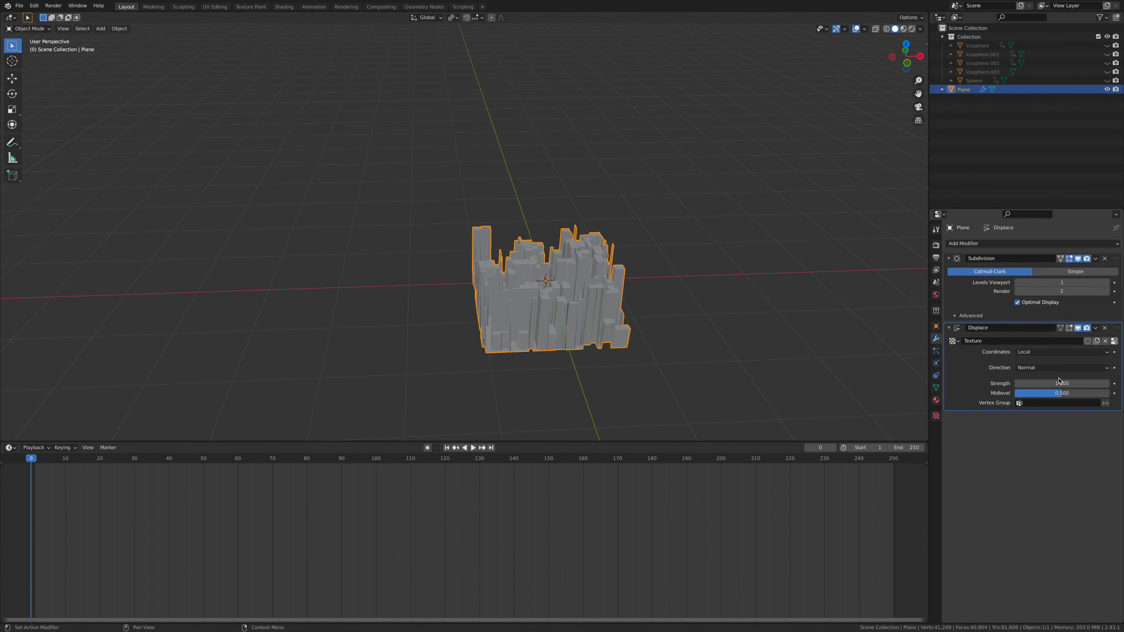
{"action": "middle_click_drag", "start_coordinate": [691, 341], "coordinate": [691, 359]}
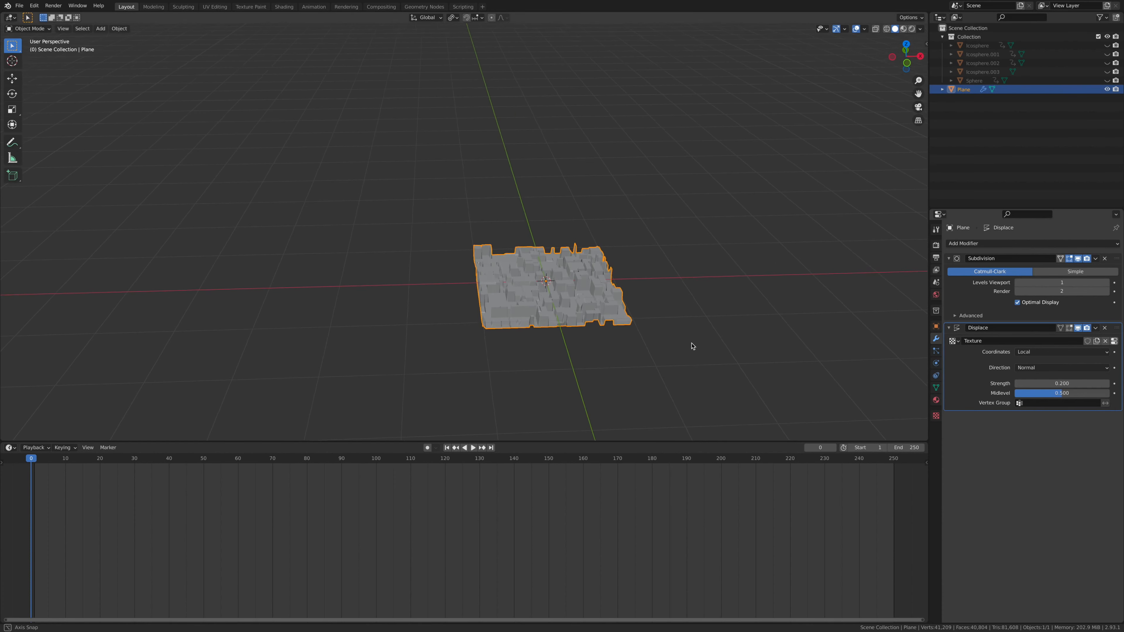
{"action": "scroll", "coordinate": [691, 360], "scroll_direction": "up", "scroll_amount": 4}
{"action": "middle_click_drag", "start_coordinate": [691, 359], "coordinate": [545, 209], "text": "shift"}
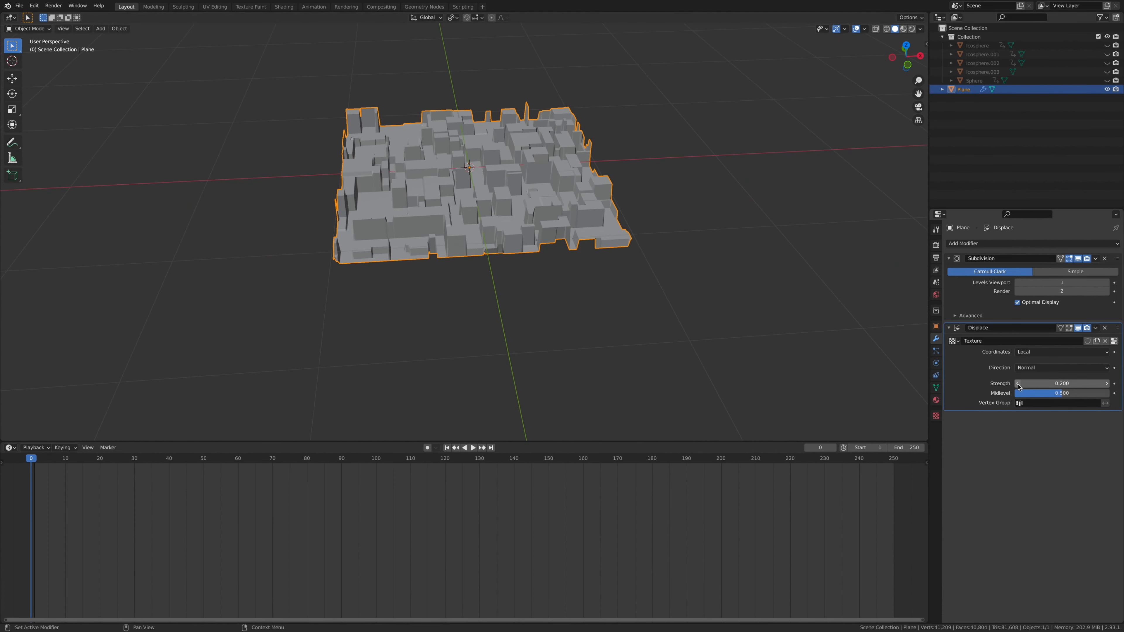
Step: Apply the Subdivision and Displace modifiers to the plane
{"action": "left_click", "coordinate": [1095, 259]}
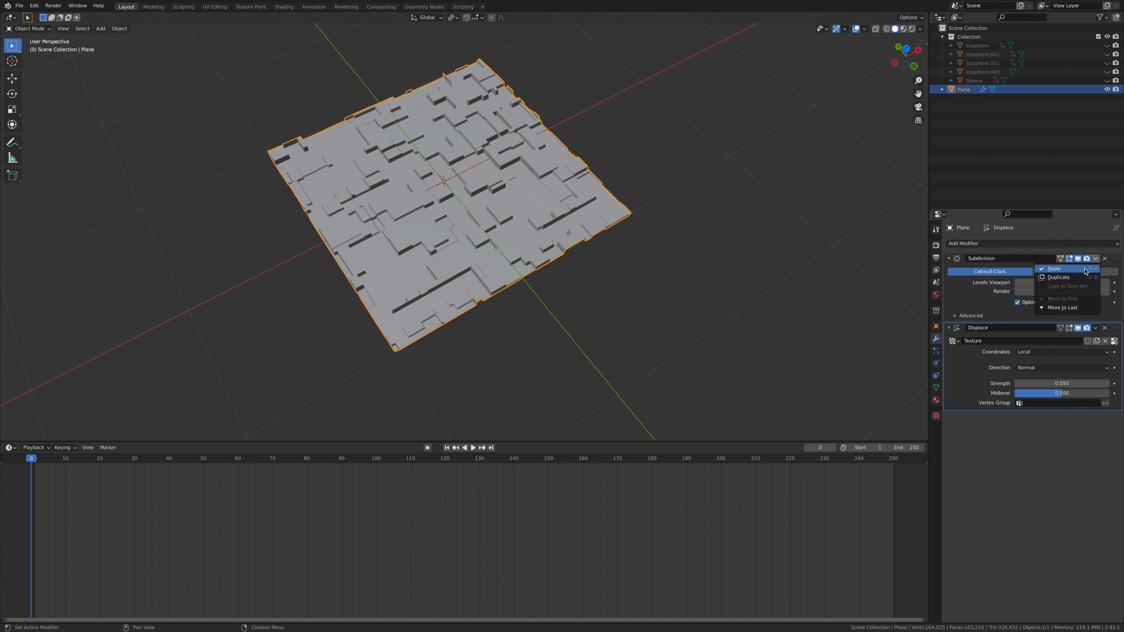
{"action": "left_click", "coordinate": [1086, 270]}
{"action": "left_click", "coordinate": [1095, 258]}
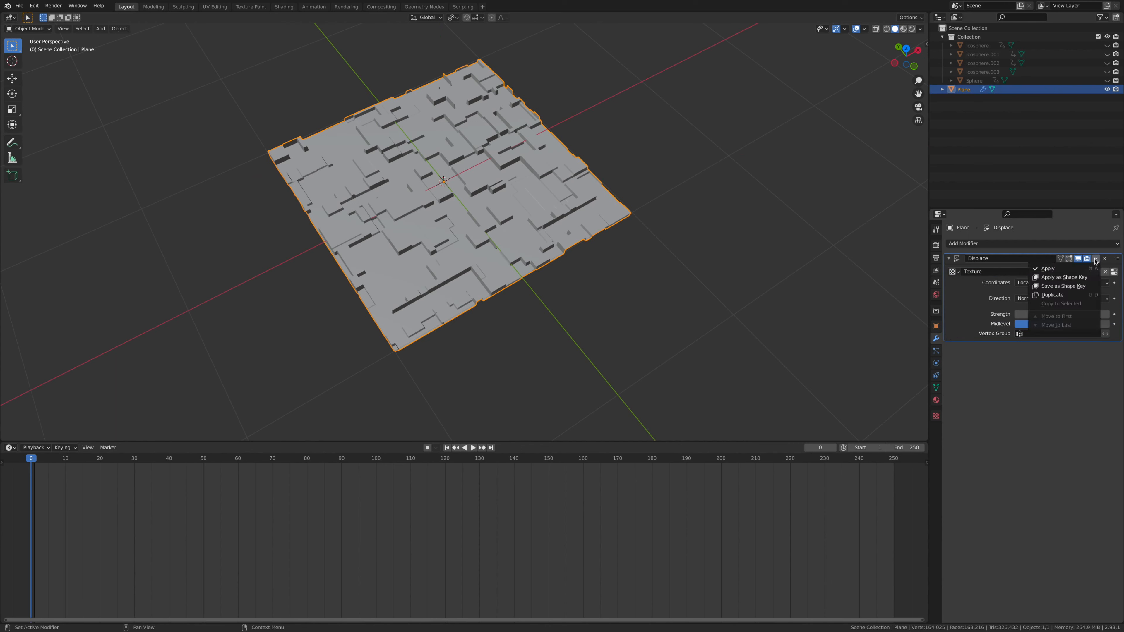
{"action": "left_click", "coordinate": [1047, 268]}
Step: Rotate the displaced plane 90° about the global X axis so it stands upright
{"action": "key", "text": "r"}
{"action": "key", "text": "ctrl+KP_3"}
{"action": "key", "text": "x"}
{"action": "type", "text": "90"}
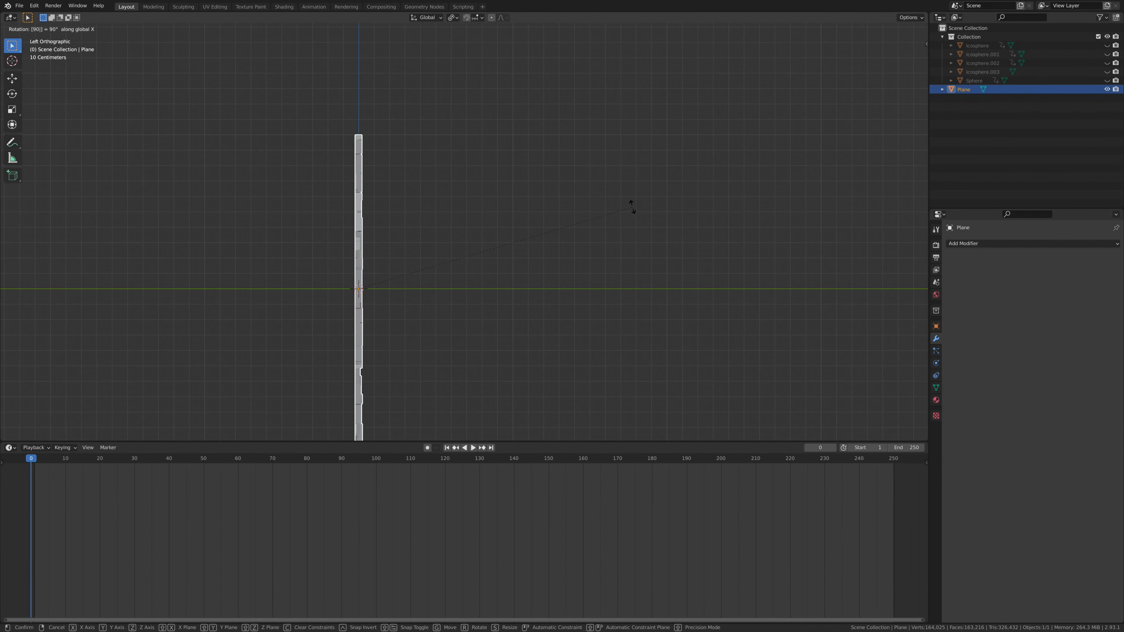
{"action": "key", "text": "Return"}
Step: Bring the sphere objects back into view and shift the upright plane along global Y by about 0.30 m and another 1.46 m
{"action": "key", "text": "g"}
{"action": "key", "text": "y"}
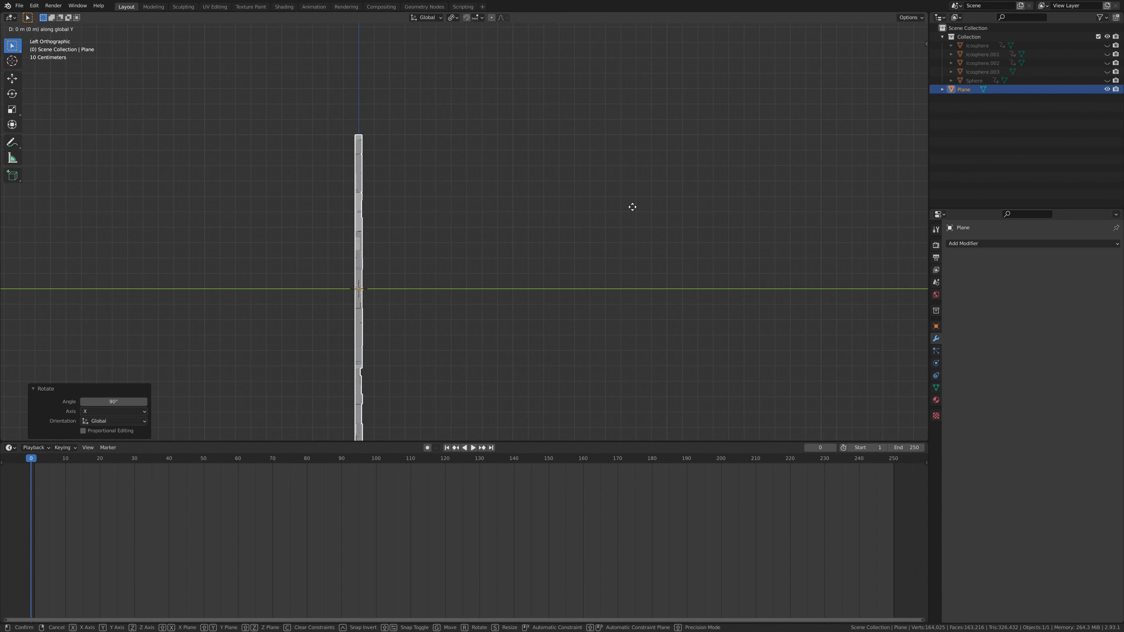
{"action": "left_click", "coordinate": [587, 213]}
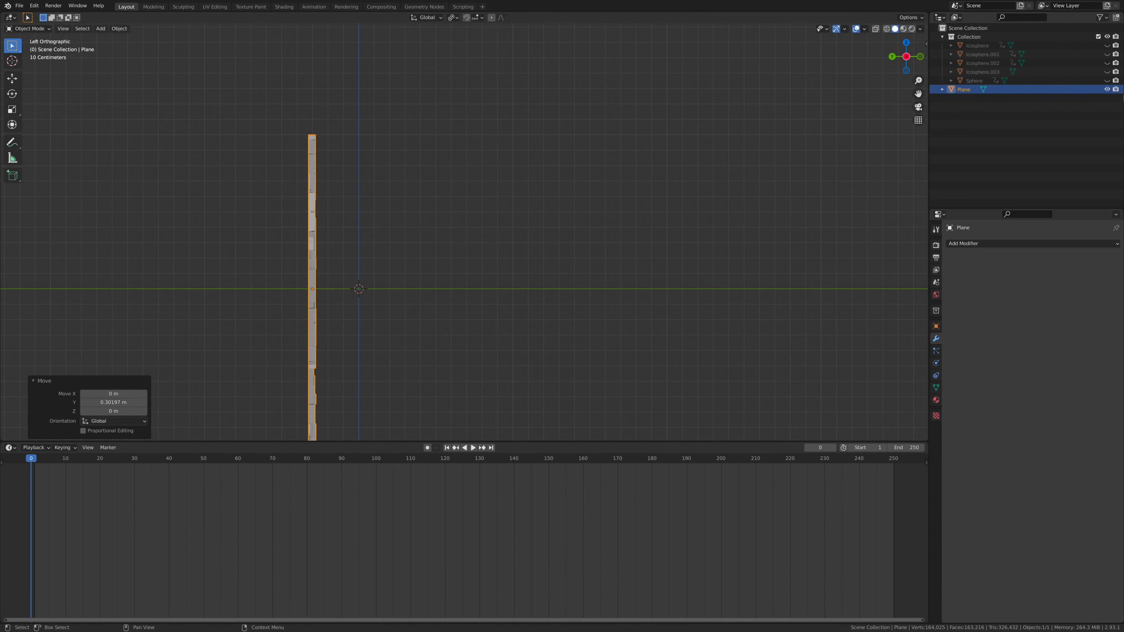
{"action": "key", "text": "KP_Divide"}
{"action": "key", "text": "g"}
{"action": "key", "text": "y"}
{"action": "left_click", "coordinate": [548, 217]}
{"action": "middle_click_drag", "start_coordinate": [638, 214], "coordinate": [589, 215]}
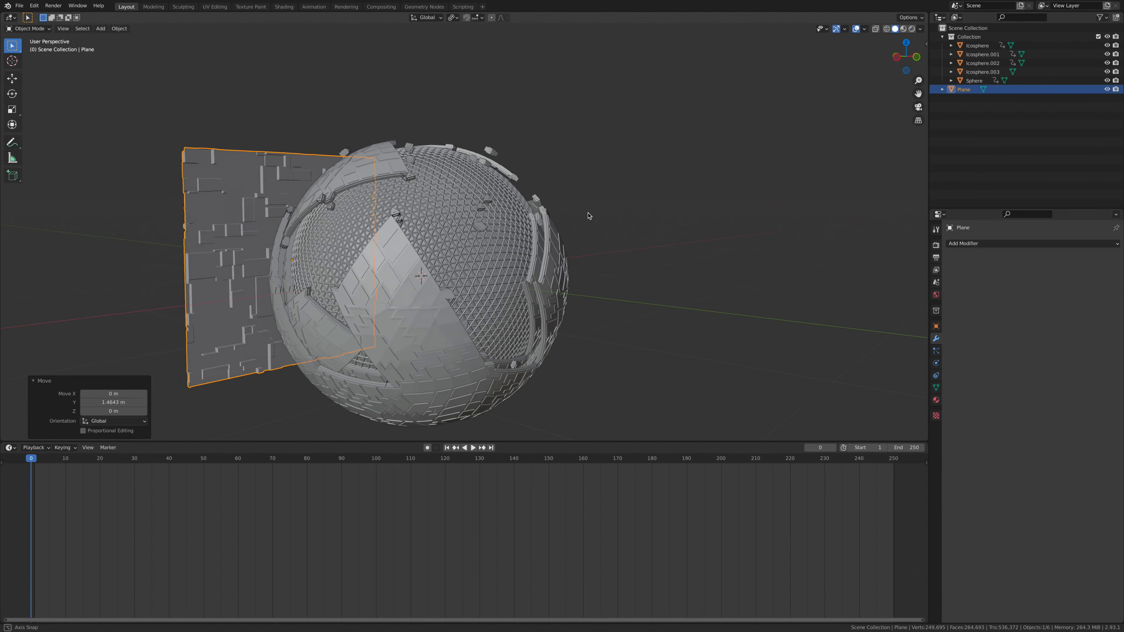
Step: Scale the upright panel wall up to about 6.83 m wide and push it back along global Y behind the sphere
{"action": "scroll", "coordinate": [540, 221], "scroll_direction": "down", "scroll_amount": 7}
{"action": "key", "text": "s"}
{"action": "left_click", "coordinate": [779, 172]}
{"action": "key", "text": "g"}
{"action": "key", "text": "y"}
{"action": "left_click", "coordinate": [712, 214]}
{"action": "middle_click_drag", "start_coordinate": [706, 218], "coordinate": [621, 241]}
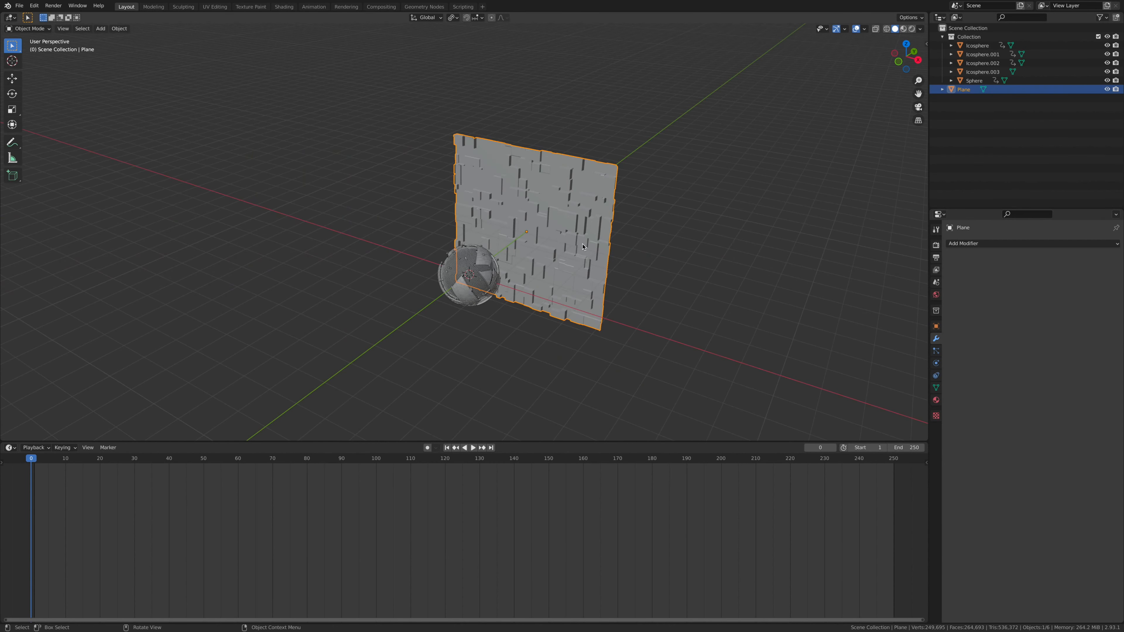
Step: Duplicate the panel wall and move the copy about -8.52 m along global X
{"action": "key", "text": "shift+d"}
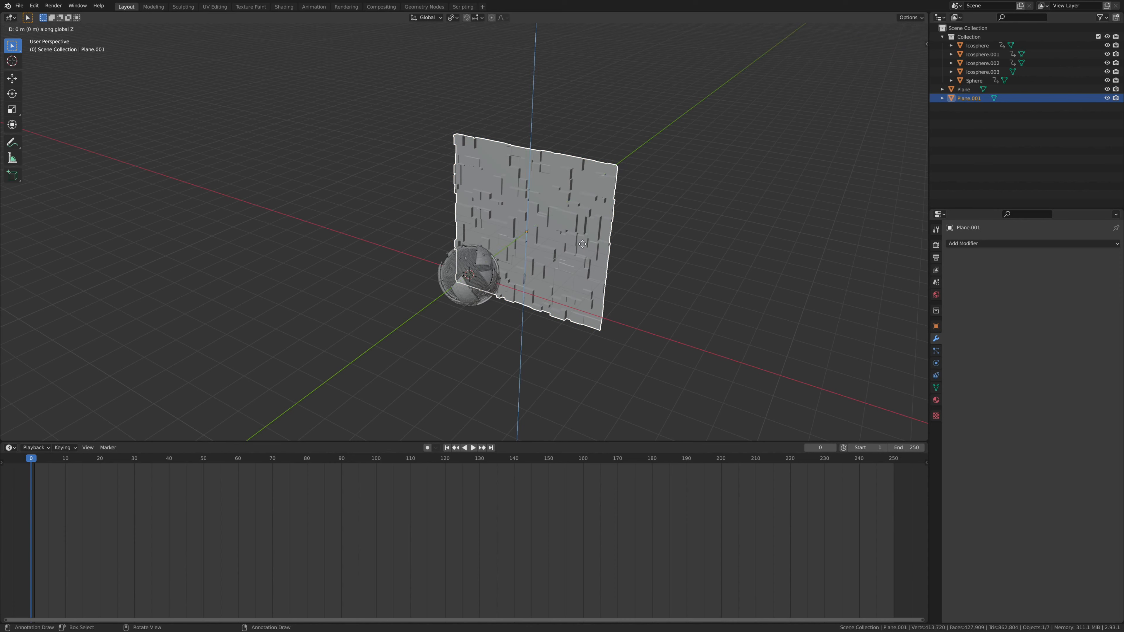
{"action": "key", "text": "x"}
{"action": "left_click", "coordinate": [443, 165]}
{"action": "scroll", "coordinate": [444, 165], "scroll_direction": "up", "scroll_amount": 3}
{"action": "mouse_move", "coordinate": [295, 178]}
{"action": "middle_mouse_down"}
{"action": "mouse_move", "coordinate": [384, 201]}
{"action": "mouse_move", "coordinate": [306, 182]}
{"action": "middle_mouse_up"}
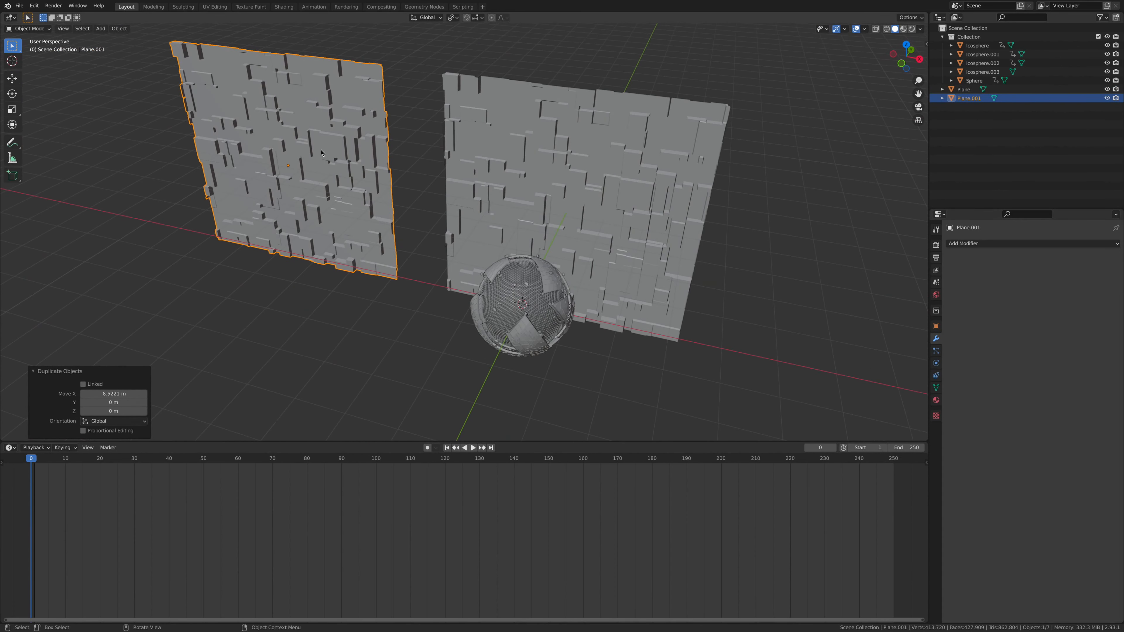
Step: Select the vertices along the duplicate wall's inner vertical edge, nearest the original wall, and snap the 3D cursor to them
{"action": "key", "text": "Tab"}
{"action": "key", "text": "KP_1"}
{"action": "key", "text": "alt+a"}
{"action": "key", "text": "alt+z"}
{"action": "scroll", "coordinate": [499, 110], "scroll_direction": "up", "scroll_amount": 7}
{"action": "middle_click_drag", "start_coordinate": [499, 110], "coordinate": [499, 81], "text": "shift"}
{"action": "scroll", "coordinate": [496, 270], "scroll_direction": "up", "scroll_amount": 6}
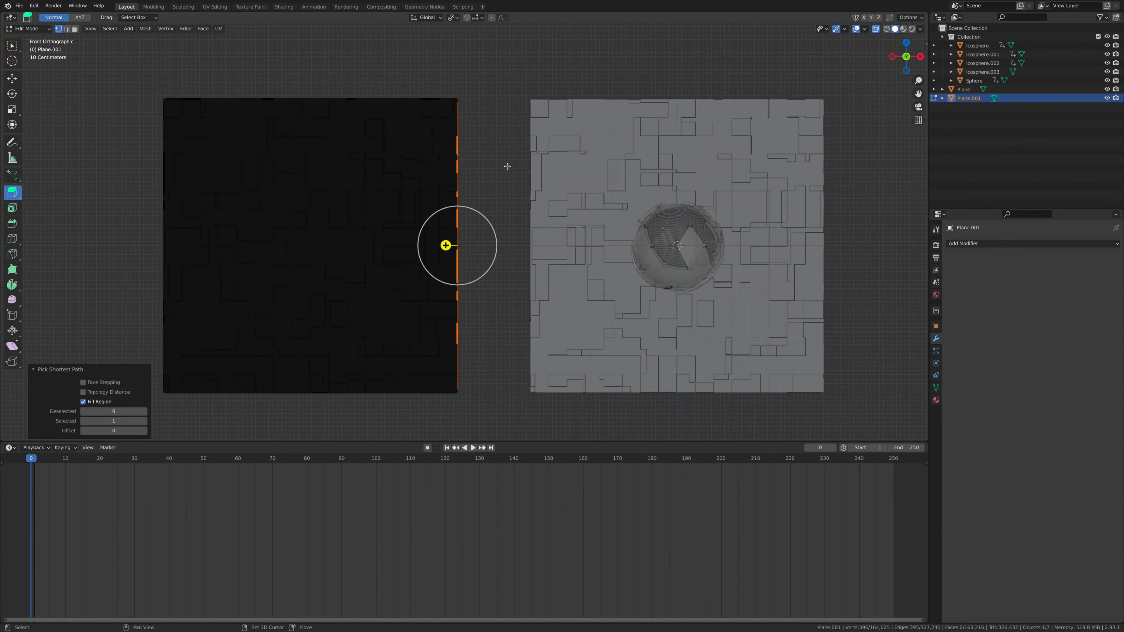
{"action": "key", "text": "shift+s"}
{"action": "key", "text": "shift+s"}
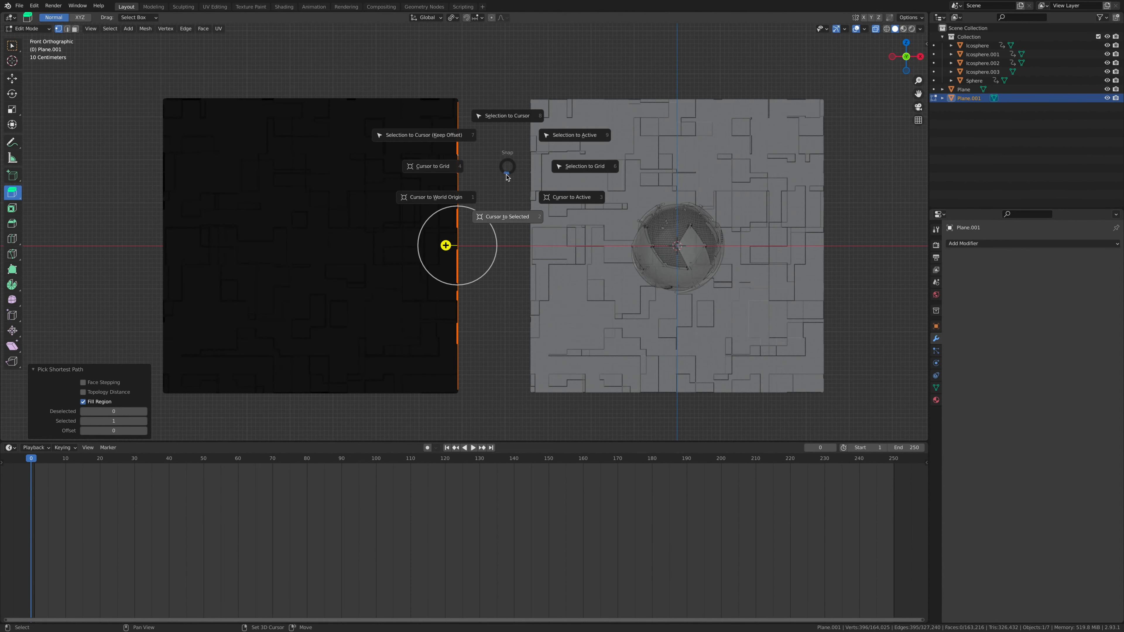
{"action": "left_click", "coordinate": [511, 221]}
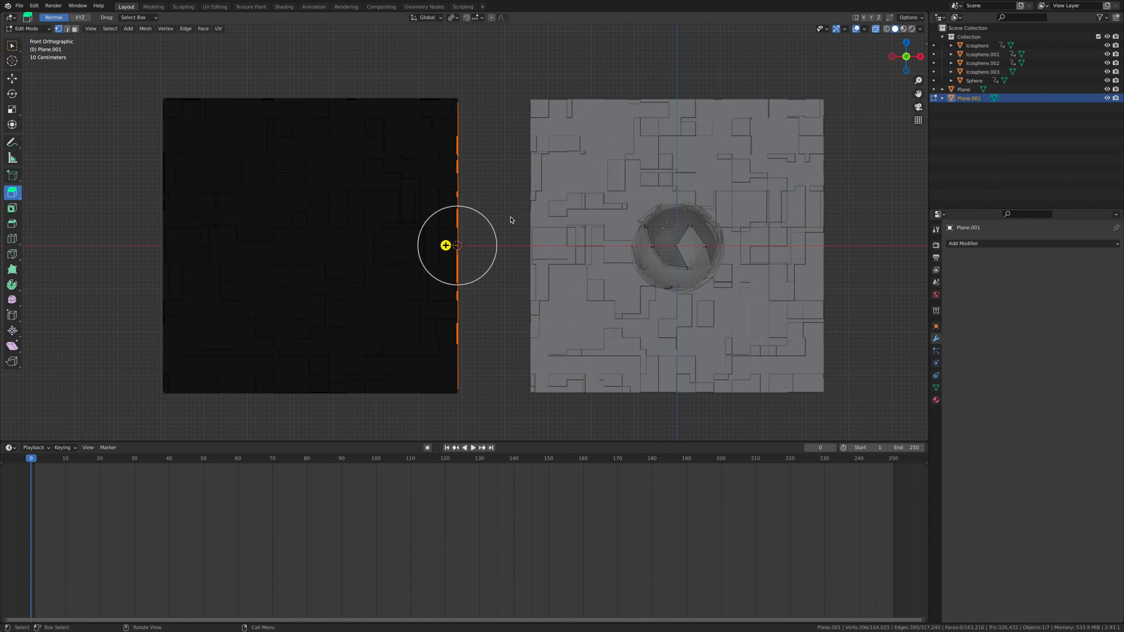
Step: Set the duplicate wall's origin to the 3D cursor
{"action": "key", "text": "Tab"}
{"action": "right_click", "coordinate": [429, 232]}
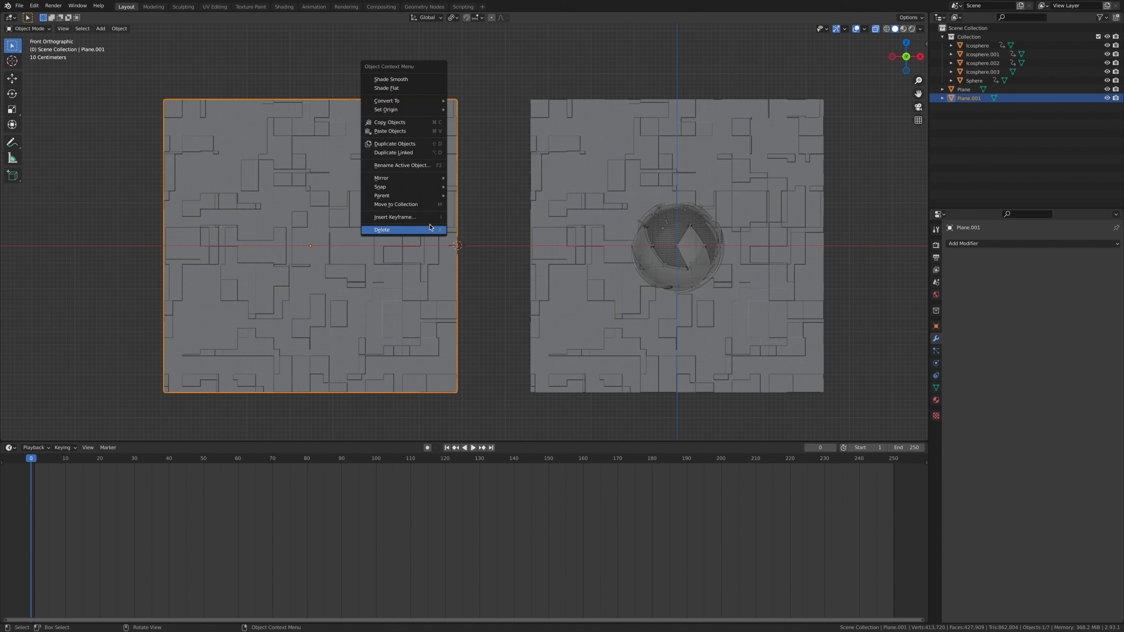
{"action": "mouse_move", "coordinate": [422, 178]}
{"action": "mouse_move", "coordinate": [436, 109]}
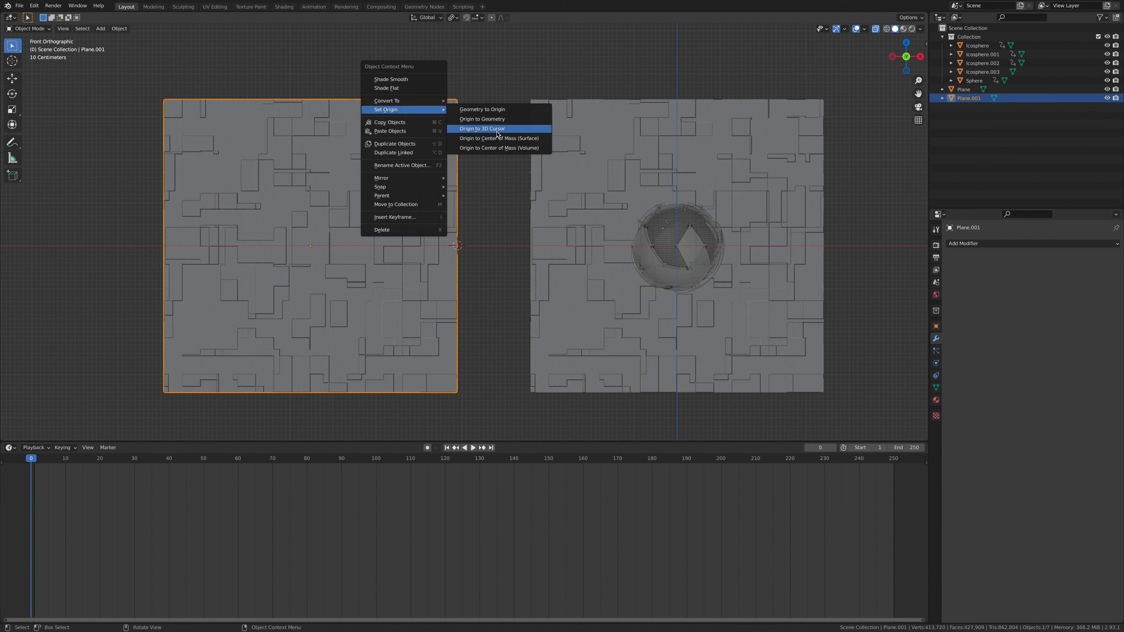
{"action": "left_click", "coordinate": [504, 130]}
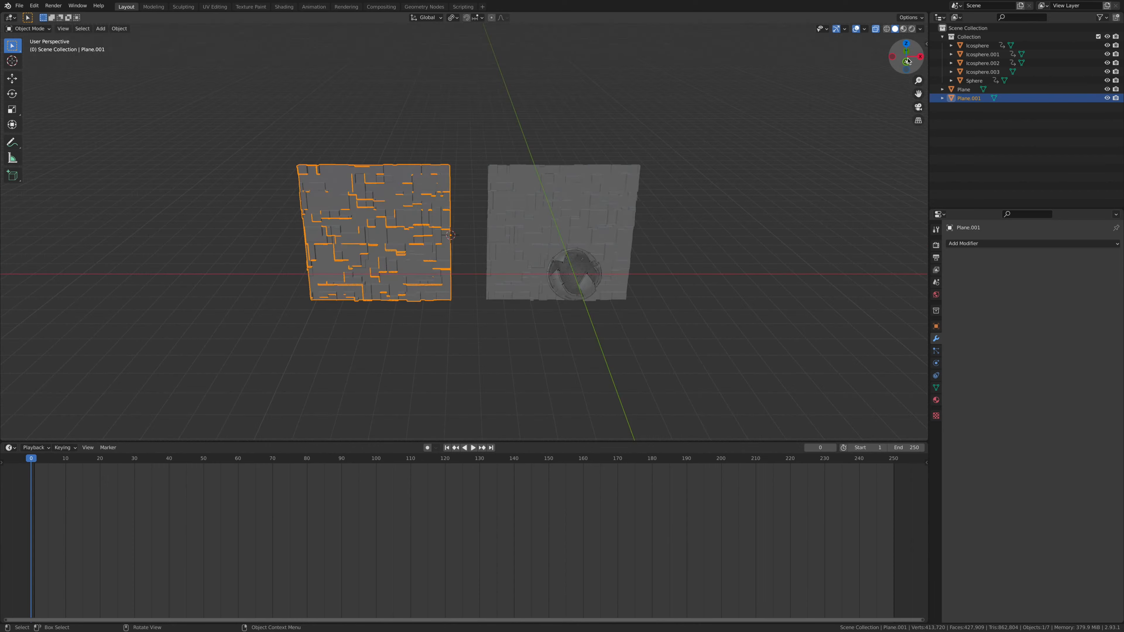
Step: Move the duplicate wall about 1.71 m in X against the back wall's edge and rotate it 90° about global Z
{"action": "left_click", "coordinate": [908, 61]}
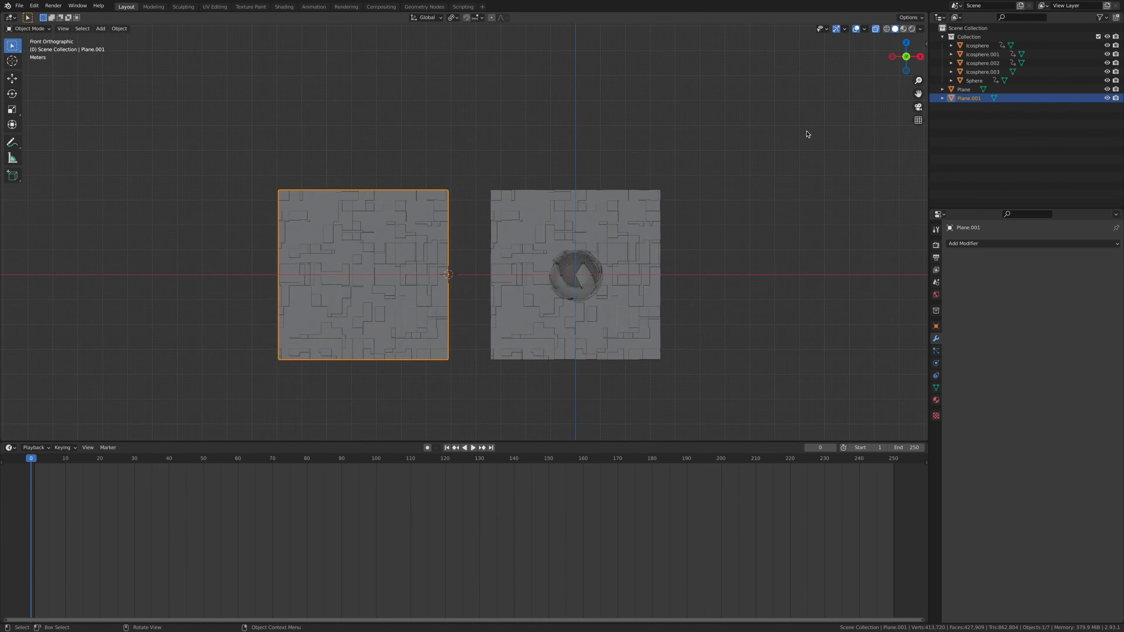
{"action": "scroll", "coordinate": [492, 275], "scroll_direction": "up", "scroll_amount": 2}
{"action": "middle_click_drag", "start_coordinate": [491, 275], "coordinate": [491, 256], "text": "shift"}
{"action": "middle_click_drag", "start_coordinate": [595, 148], "coordinate": [560, 190]}
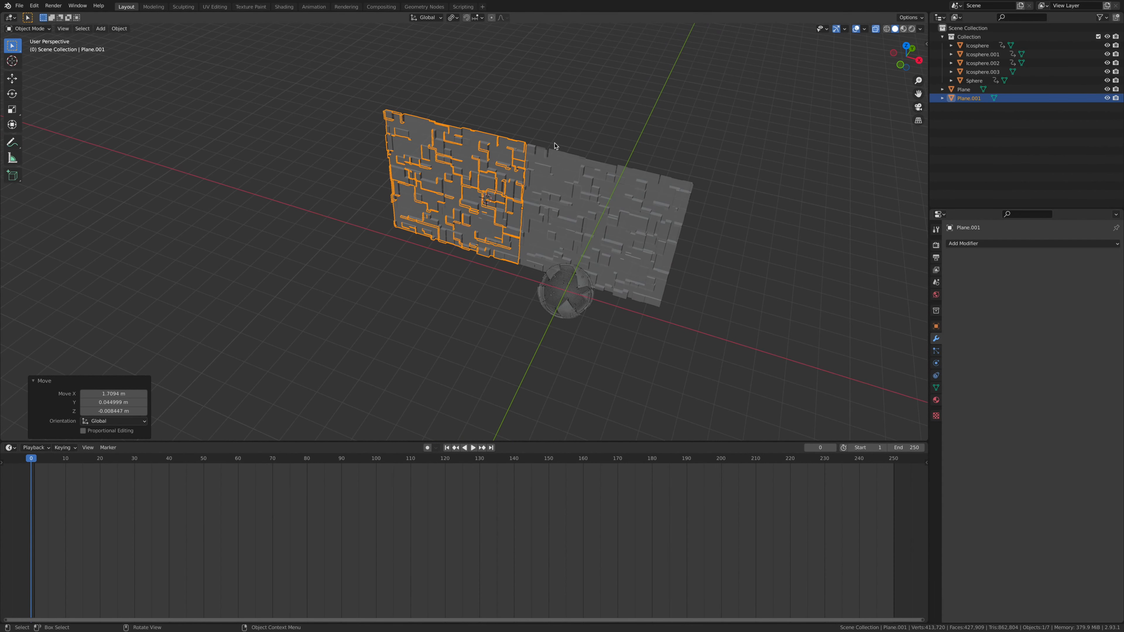
{"action": "key", "text": "r"}
{"action": "key", "text": "z"}
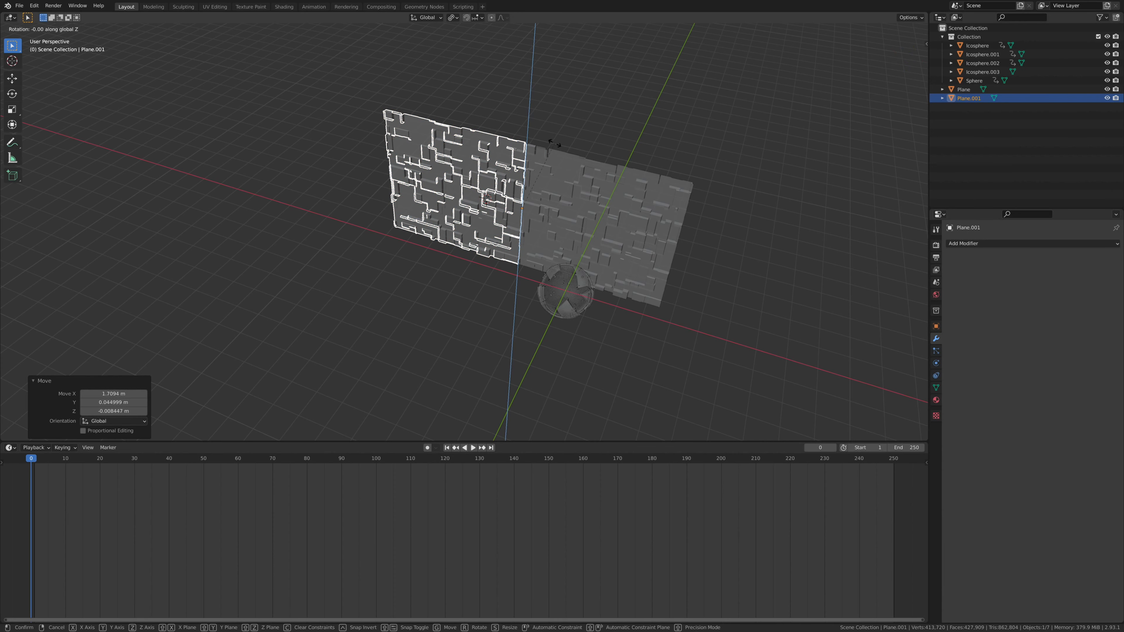
{"action": "type", "text": "90"}
{"action": "key", "text": "Return"}
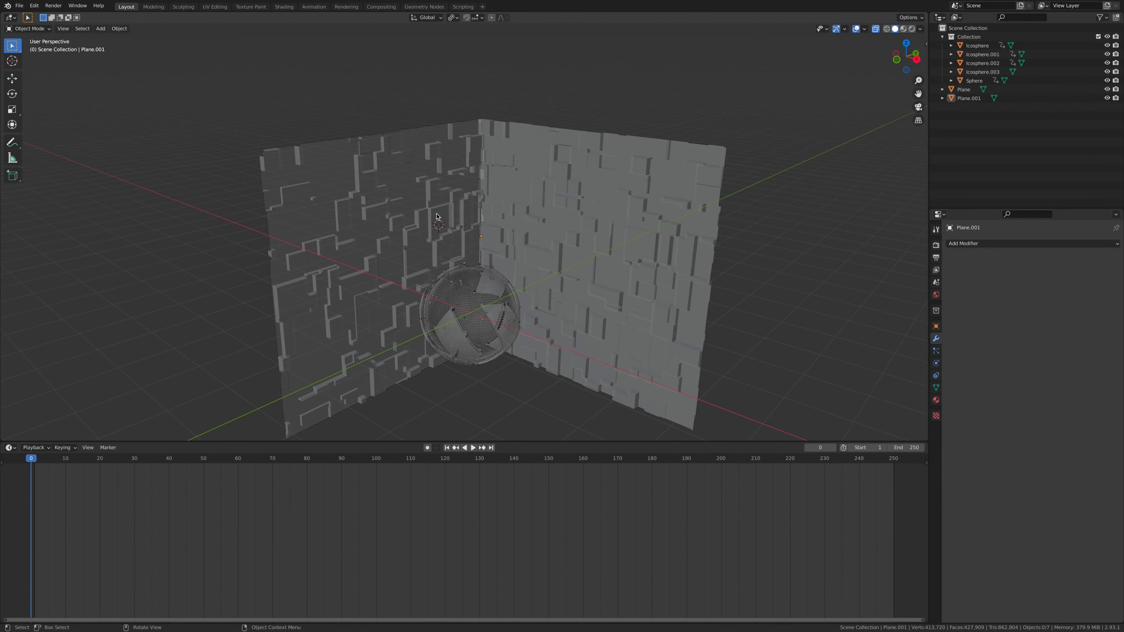
Step: Duplicate the side wall and shift the copy along global X to the back wall's opposite edge
{"action": "left_click", "coordinate": [436, 217]}
{"action": "key", "text": "shift+d"}
{"action": "key", "text": "x"}
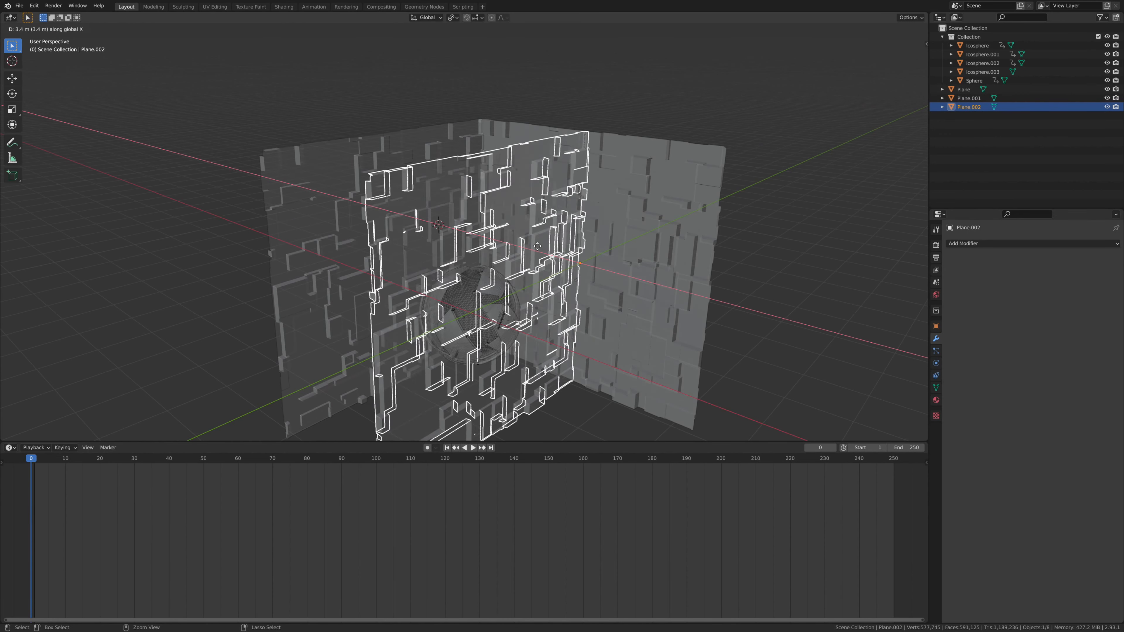
{"action": "left_click", "coordinate": [750, 144]}
{"action": "key", "text": "ctrl+KP_1"}
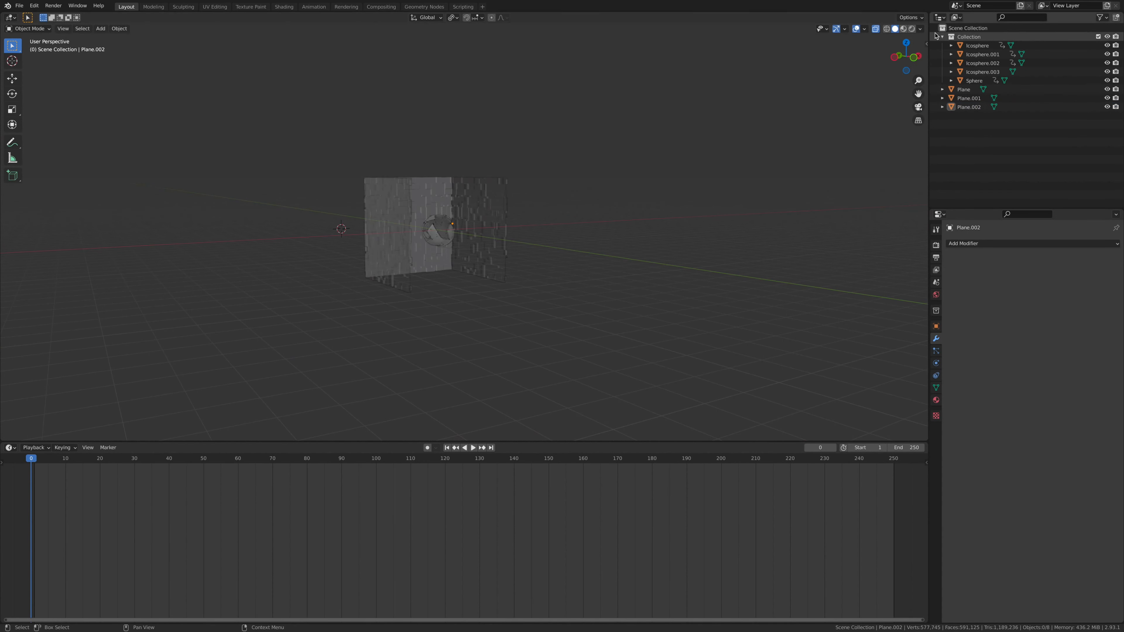
Step: Preview the scene in rendered shading, return to solid shading, and inspect the three walls around the sphere
{"action": "left_click", "coordinate": [912, 28]}
{"action": "middle_click_drag", "start_coordinate": [710, 149], "coordinate": [686, 157]}
{"action": "scroll", "coordinate": [507, 168], "scroll_direction": "up", "scroll_amount": 7}
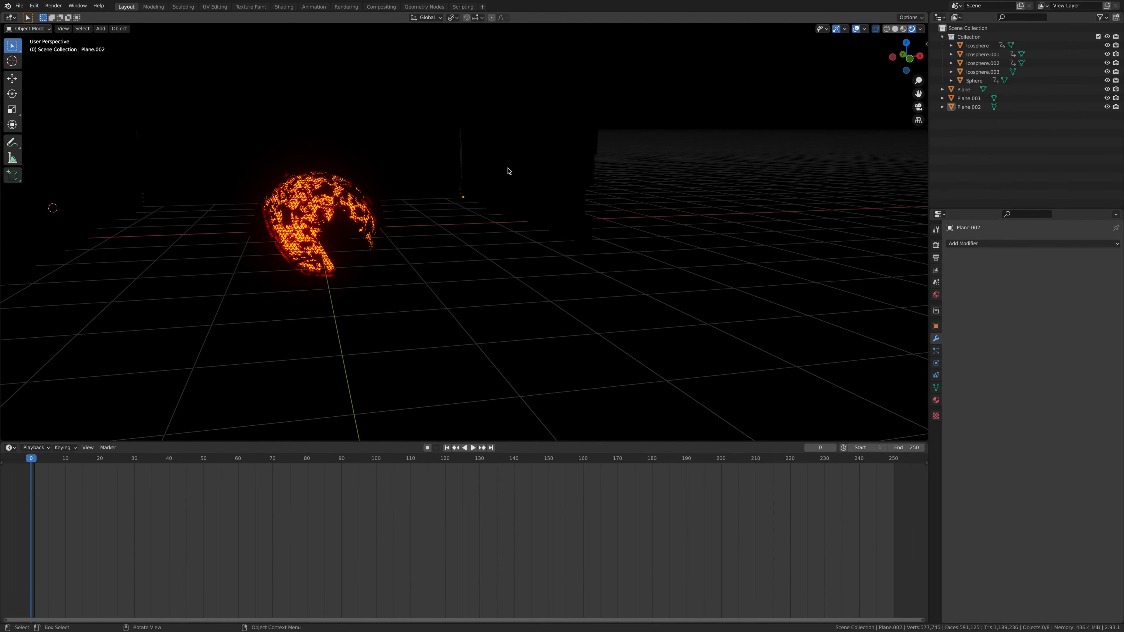
{"action": "scroll", "coordinate": [507, 168], "scroll_direction": "down", "scroll_amount": 1}
{"action": "left_click", "coordinate": [894, 28]}
{"action": "mouse_move", "coordinate": [508, 182]}
{"action": "middle_mouse_down"}
{"action": "mouse_move", "coordinate": [465, 192]}
{"action": "mouse_move", "coordinate": [505, 187]}
{"action": "middle_mouse_up"}
{"action": "scroll", "coordinate": [506, 189], "scroll_direction": "up", "scroll_amount": 6}
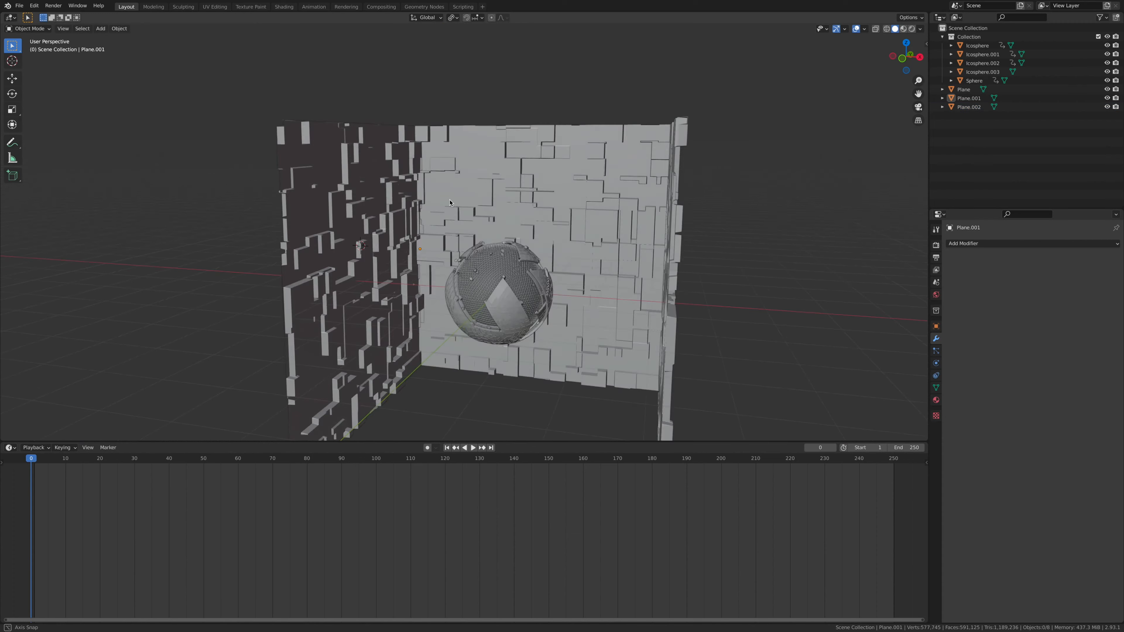
{"action": "middle_click_drag", "start_coordinate": [449, 203], "coordinate": [475, 204]}
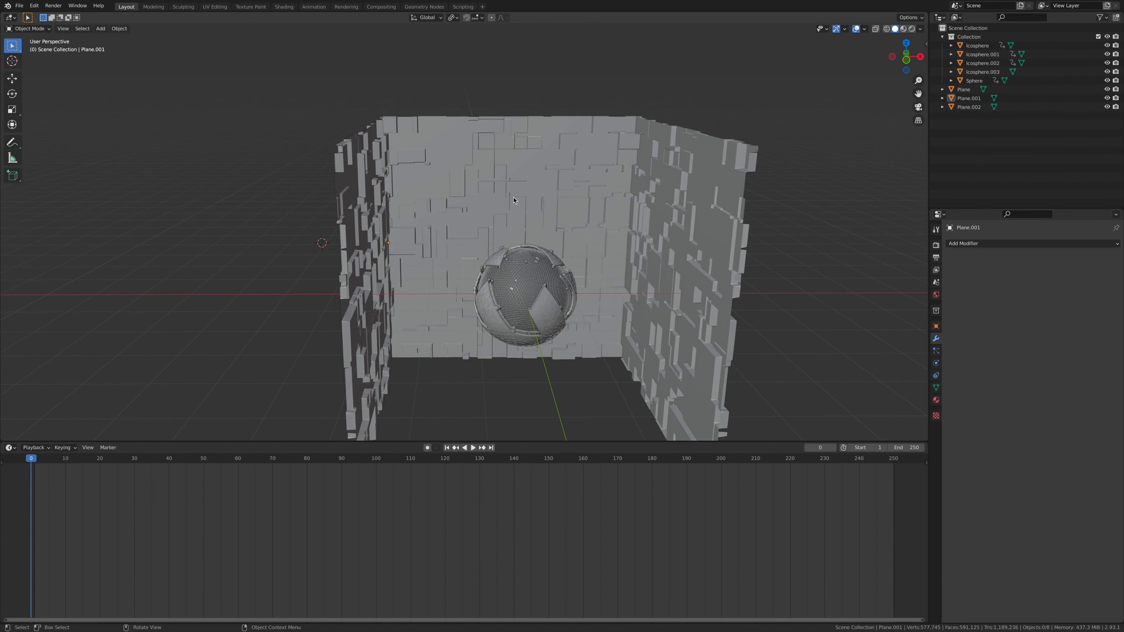
{"action": "scroll", "coordinate": [476, 204], "scroll_direction": "up", "scroll_amount": 5}
{"action": "scroll", "coordinate": [475, 204], "scroll_direction": "down", "scroll_amount": 8}
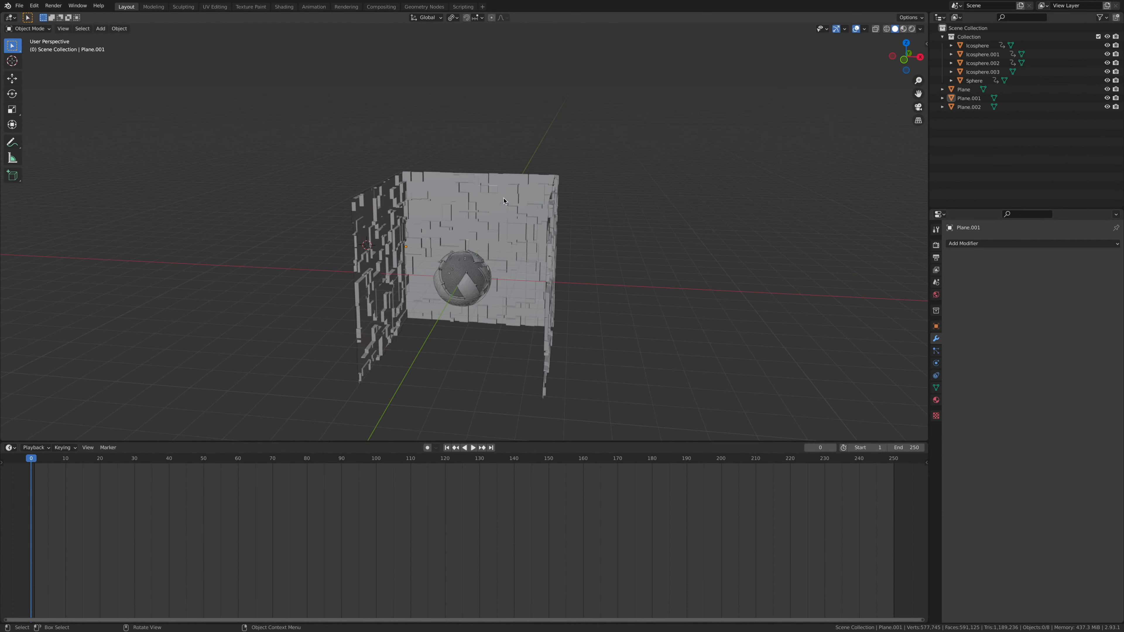
Step: Remove the emissive Material.004 slot from the side wall Plane.002
{"action": "left_click", "coordinate": [510, 220]}
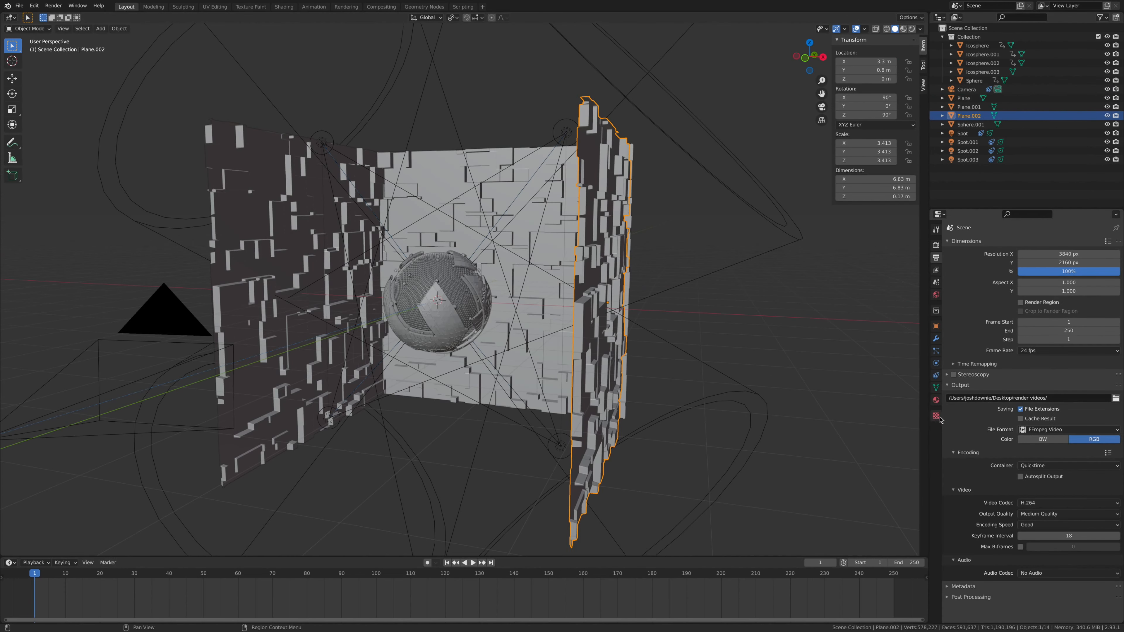
{"action": "left_click", "coordinate": [935, 400]}
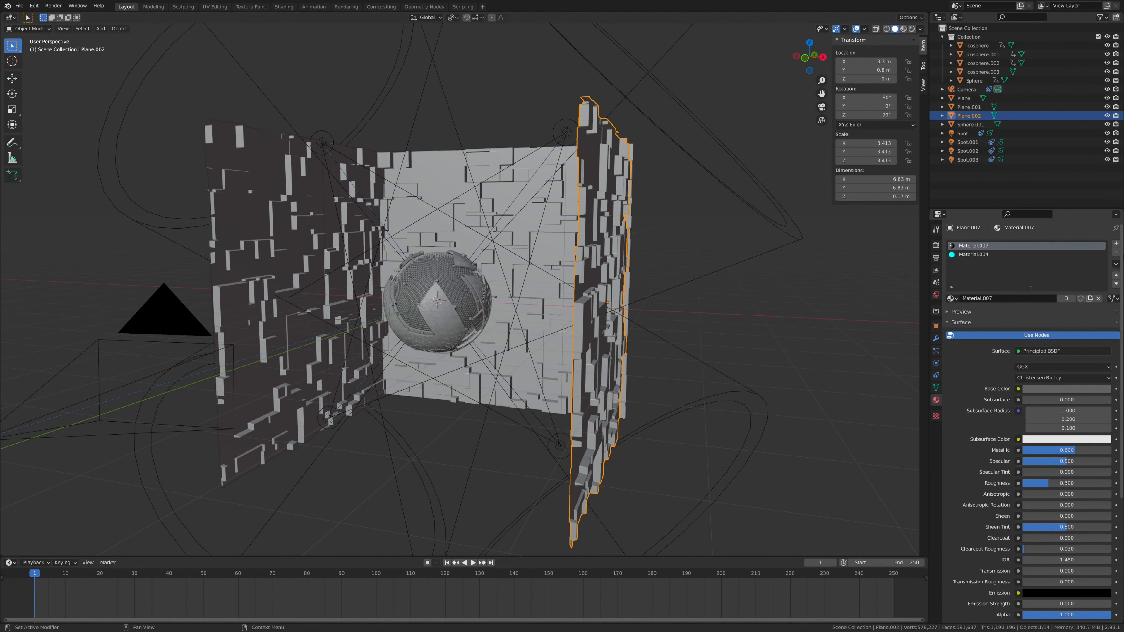
{"action": "left_click", "coordinate": [1035, 254]}
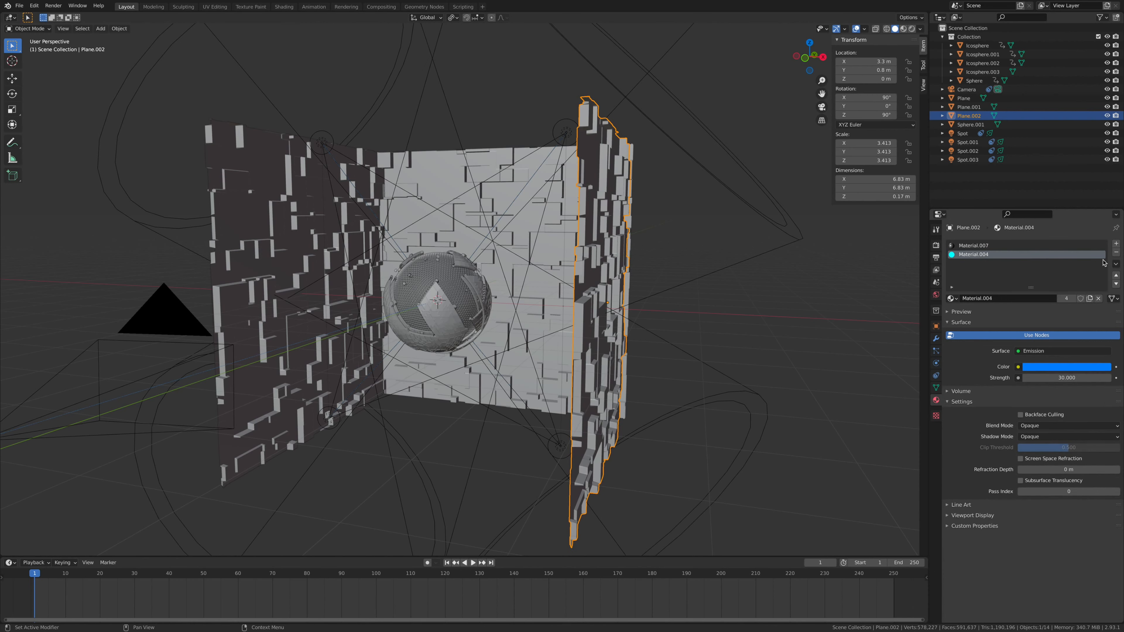
{"action": "left_click", "coordinate": [1116, 252]}
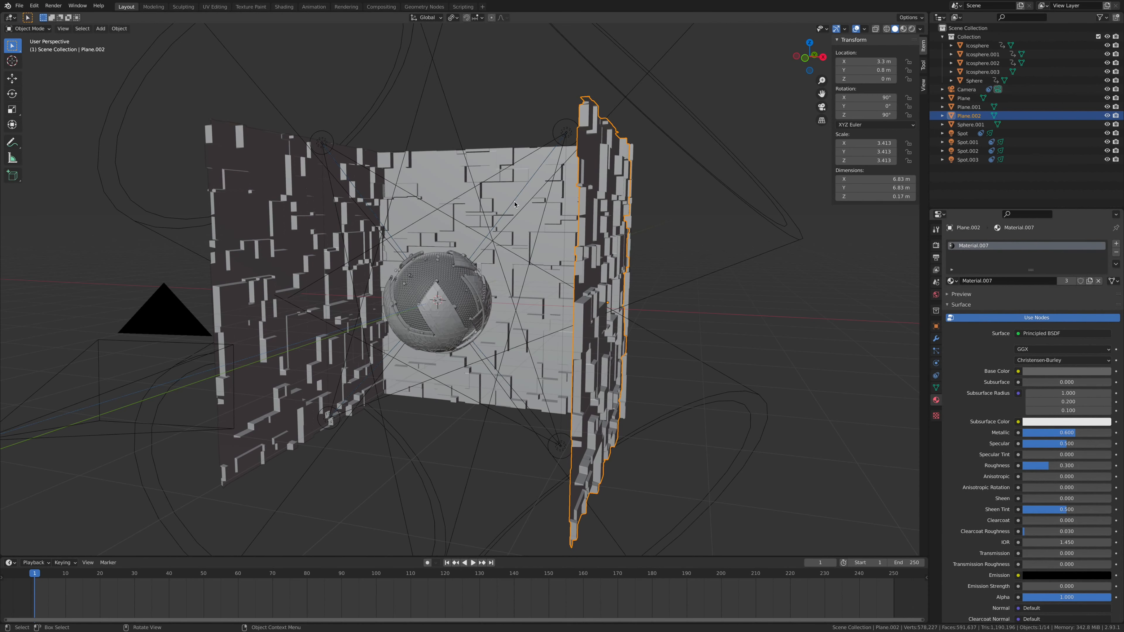
Step: Remove the Material.004 and Material.007 slots from the back wall
{"action": "left_click", "coordinate": [515, 204]}
{"action": "left_click", "coordinate": [499, 198]}
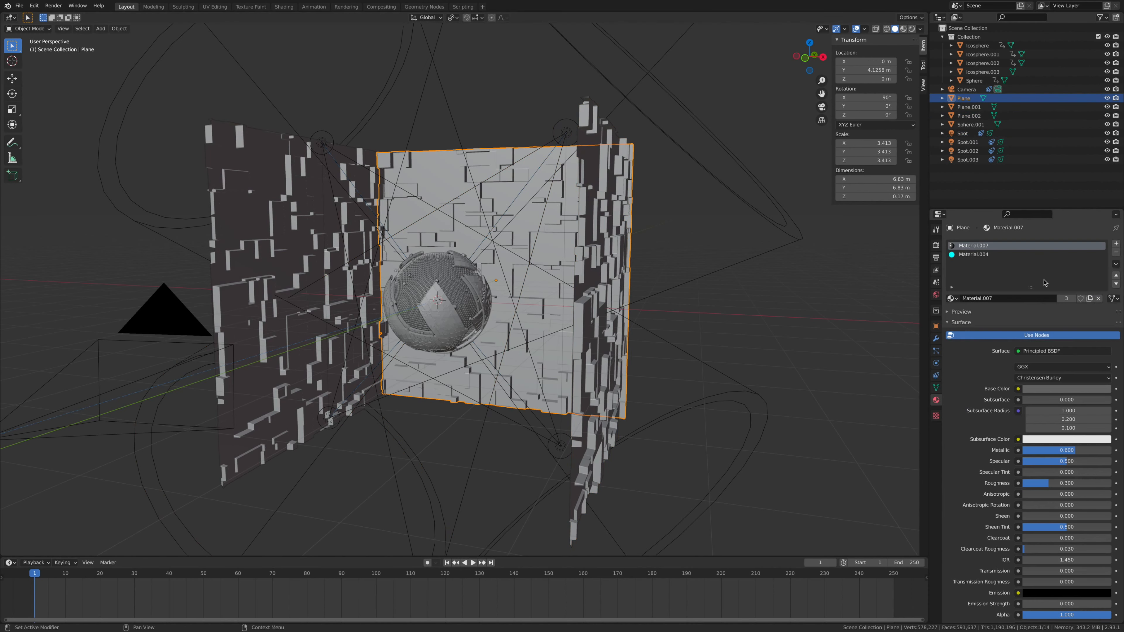
{"action": "left_click", "coordinate": [1064, 257]}
{"action": "left_click", "coordinate": [1116, 252]}
{"action": "left_click", "coordinate": [1116, 252]}
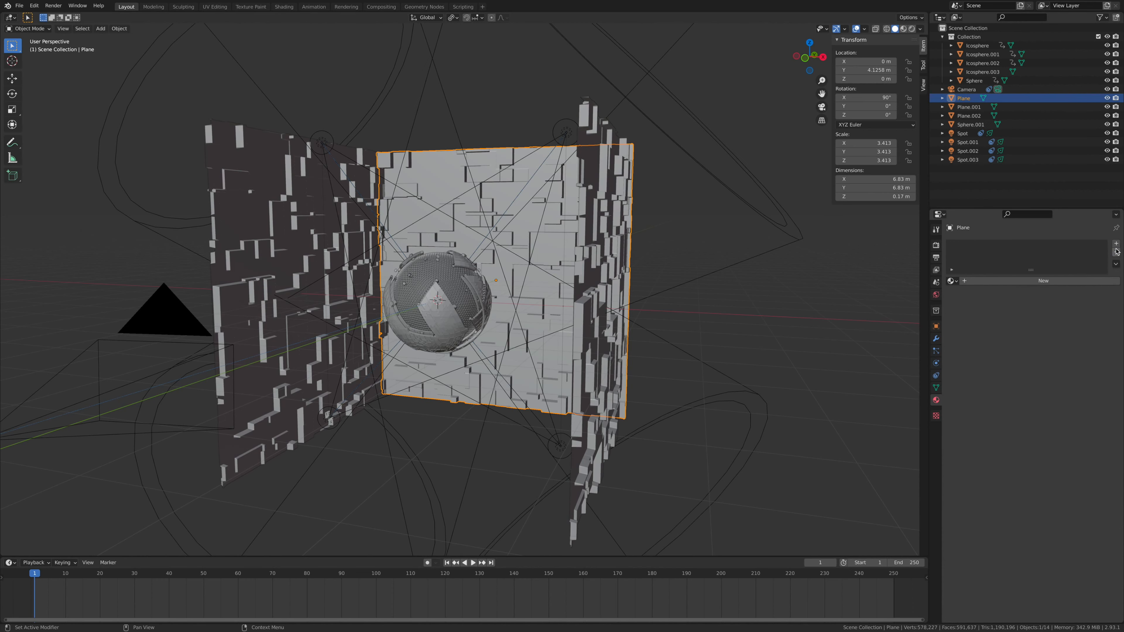
Step: Remove the remaining Material.007 slot from Plane.002 and both material slots from Plane.001
{"action": "left_click", "coordinate": [592, 227]}
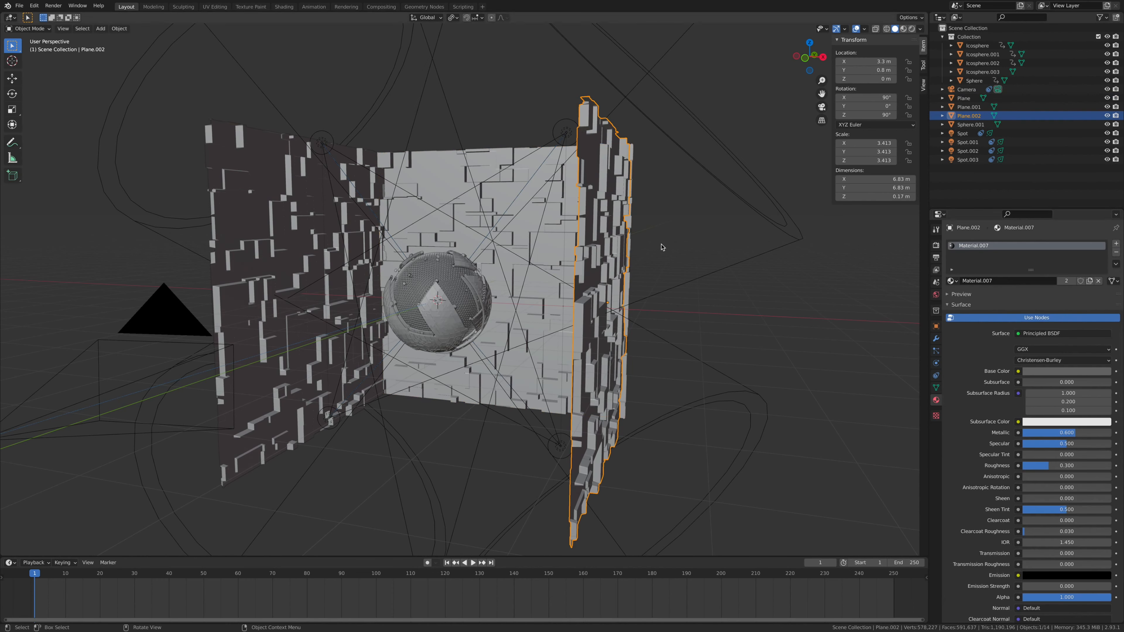
{"action": "left_click", "coordinate": [1116, 252]}
{"action": "left_click", "coordinate": [969, 107]}
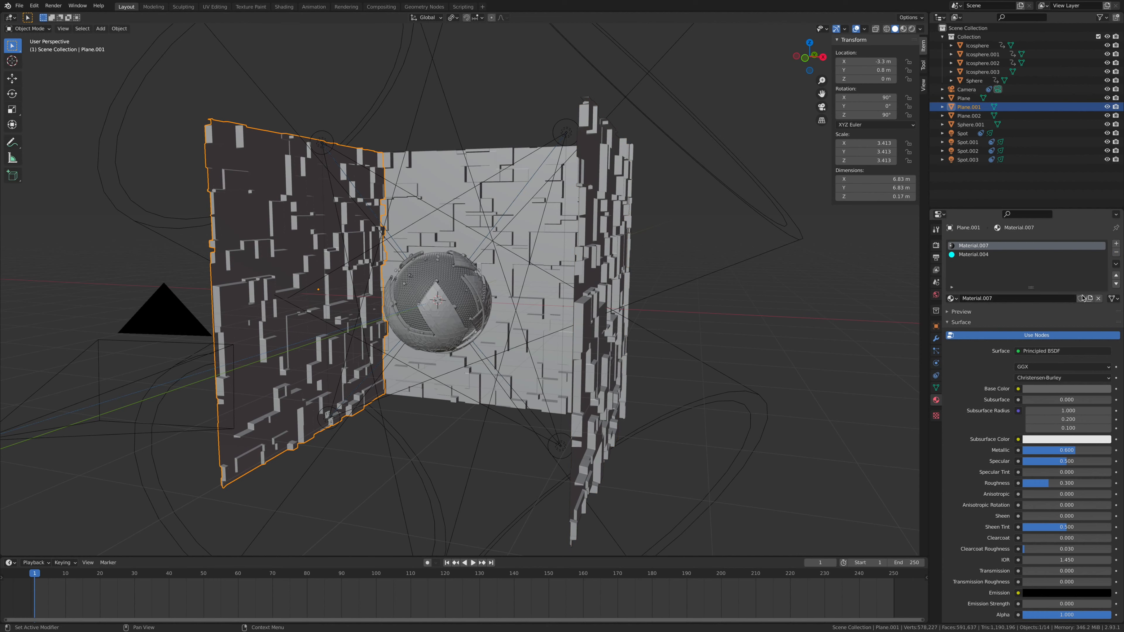
{"action": "left_click", "coordinate": [1116, 252]}
{"action": "left_click", "coordinate": [1116, 252]}
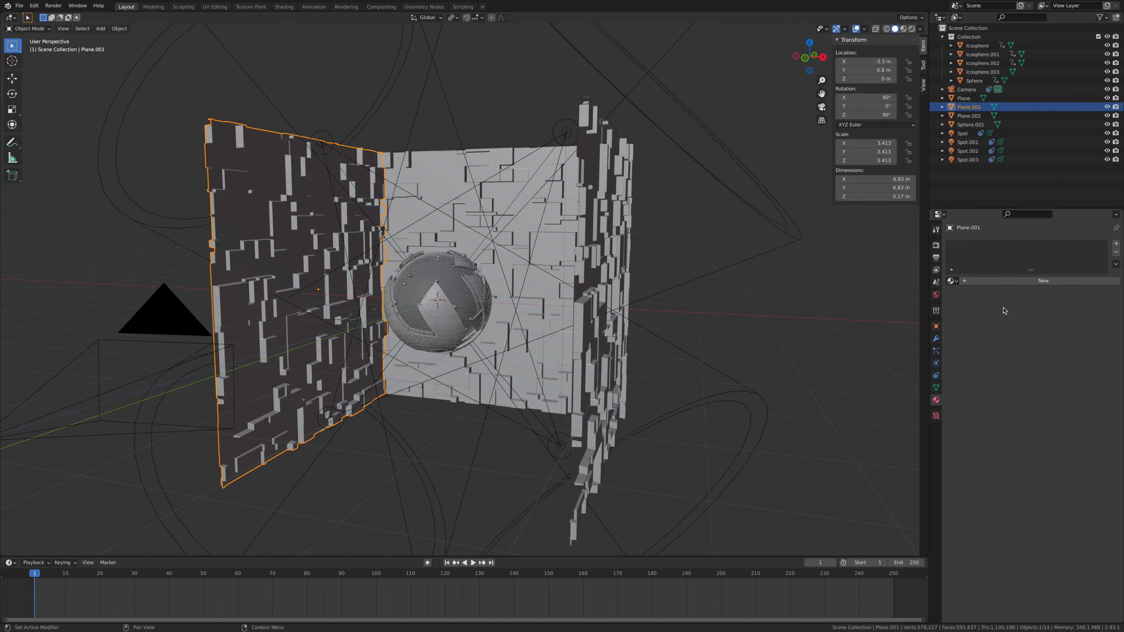
Step: Show the scene in material preview shading and examine Material.001 on the separate textured sphere, Sphere.001
{"action": "left_click", "coordinate": [902, 29]}
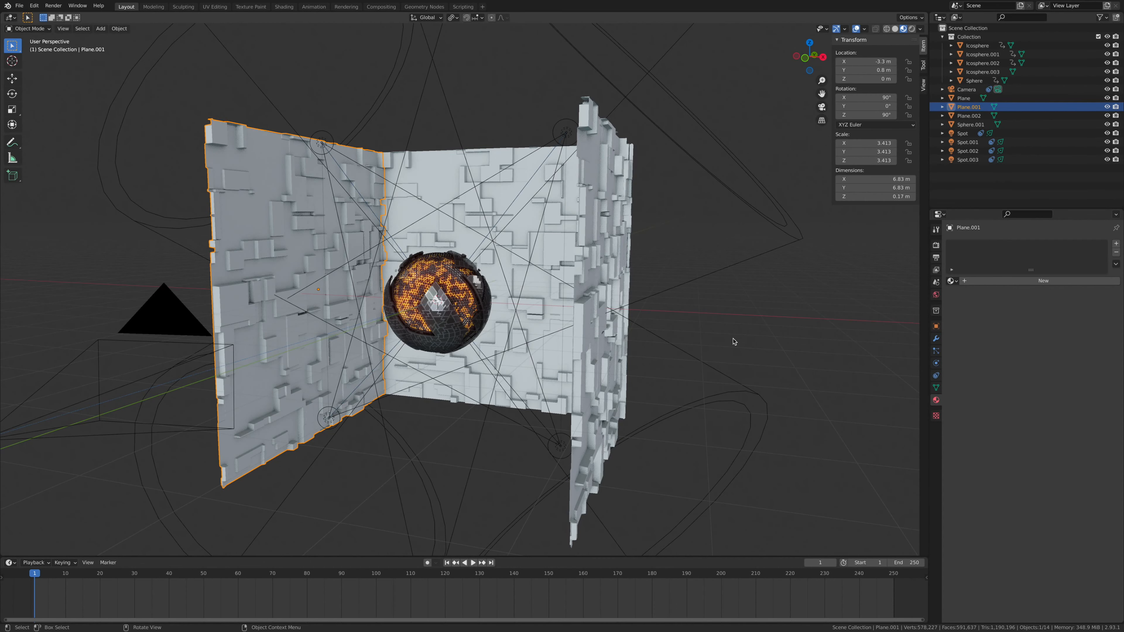
{"action": "middle_click_drag", "start_coordinate": [733, 341], "coordinate": [765, 342]}
{"action": "left_click", "coordinate": [910, 374]}
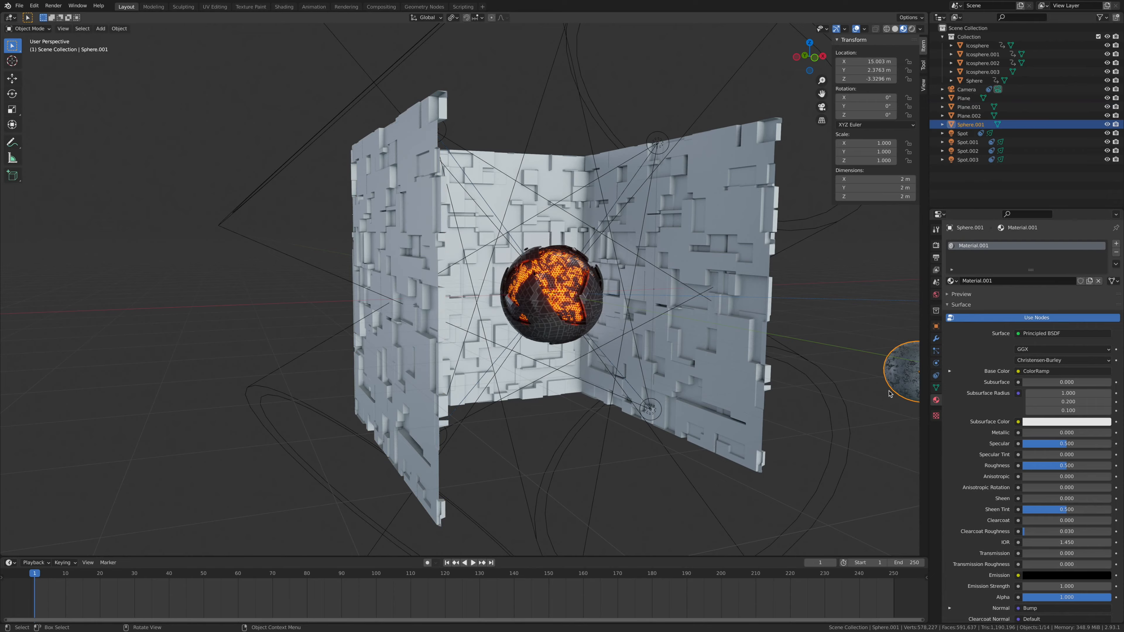
{"action": "middle_click_drag", "start_coordinate": [911, 373], "coordinate": [834, 377]}
{"action": "scroll", "coordinate": [835, 379], "scroll_direction": "up", "scroll_amount": 5}
{"action": "scroll", "coordinate": [837, 379], "scroll_direction": "down", "scroll_amount": 3}
{"action": "middle_click_drag", "start_coordinate": [591, 376], "coordinate": [660, 401], "text": "shift"}
Step: Assign the existing Material.001 to the back wall
{"action": "left_click", "coordinate": [262, 226]}
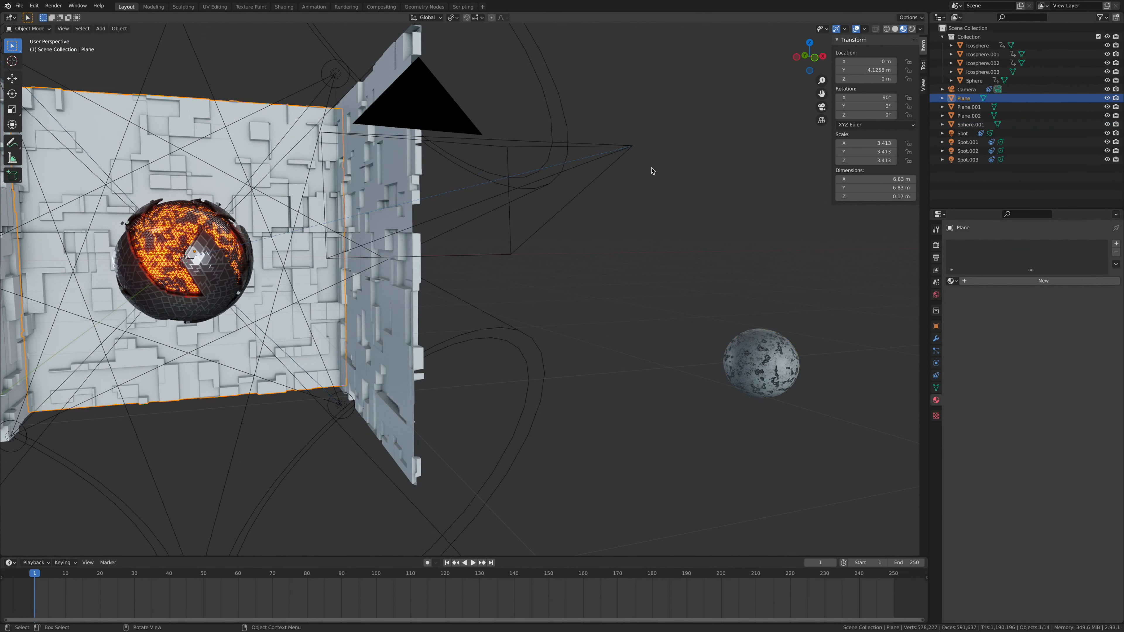
{"action": "left_click", "coordinate": [952, 281]}
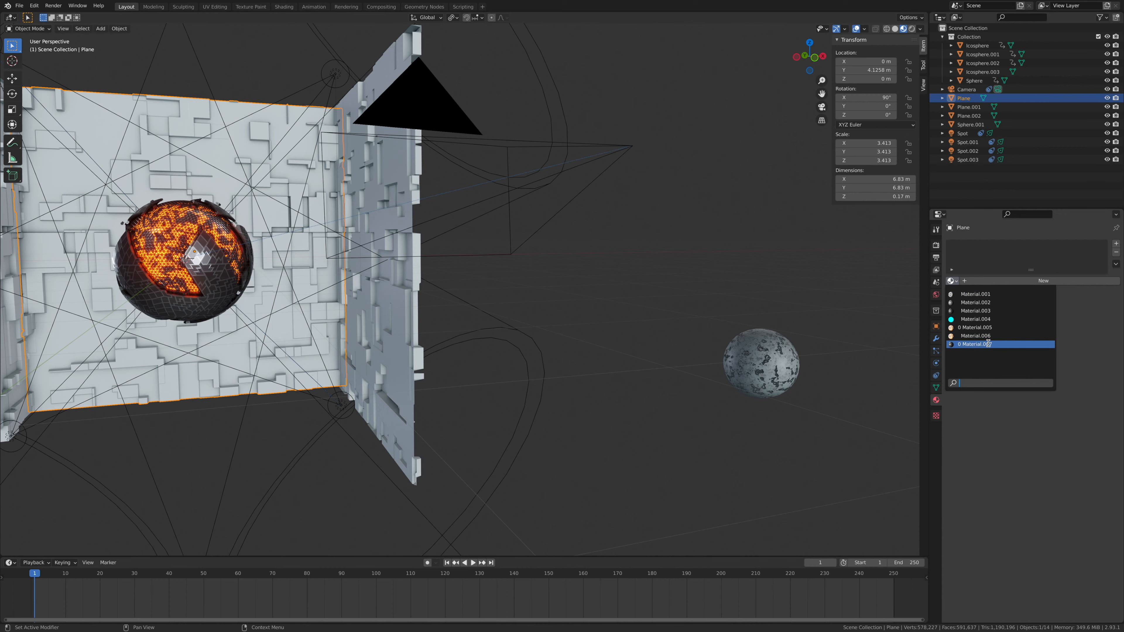
{"action": "left_click", "coordinate": [981, 295]}
{"action": "middle_click_drag", "start_coordinate": [415, 297], "coordinate": [484, 312], "text": "shift"}
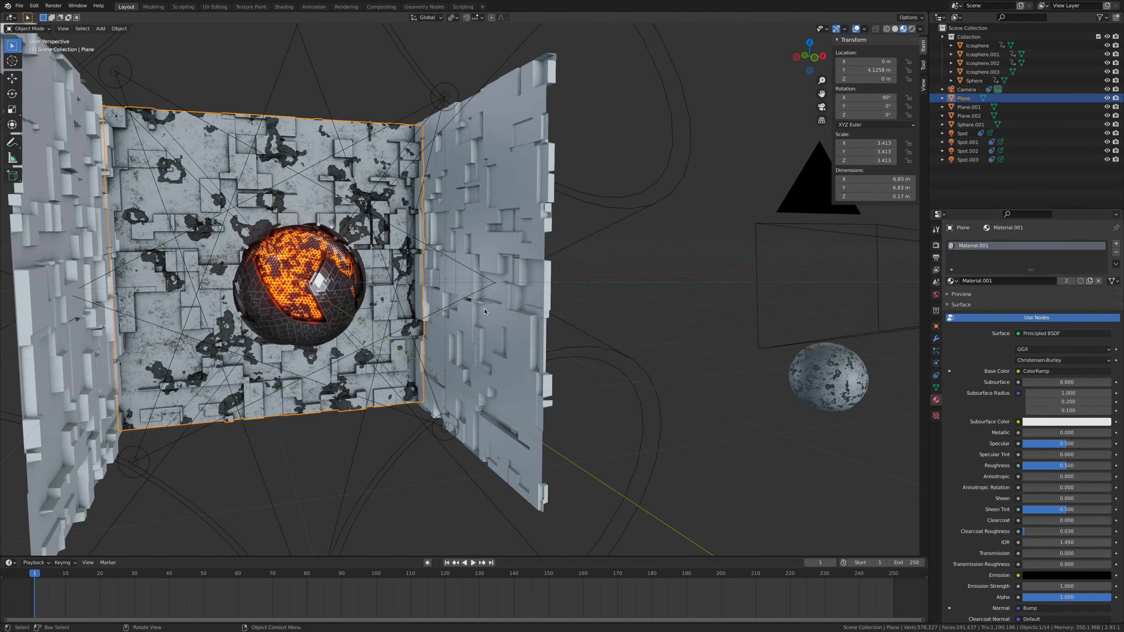
Step: Assign the existing Material.001 to the two side walls, Plane.002 and Plane.001, and clear the selection
{"action": "left_click", "coordinate": [489, 337]}
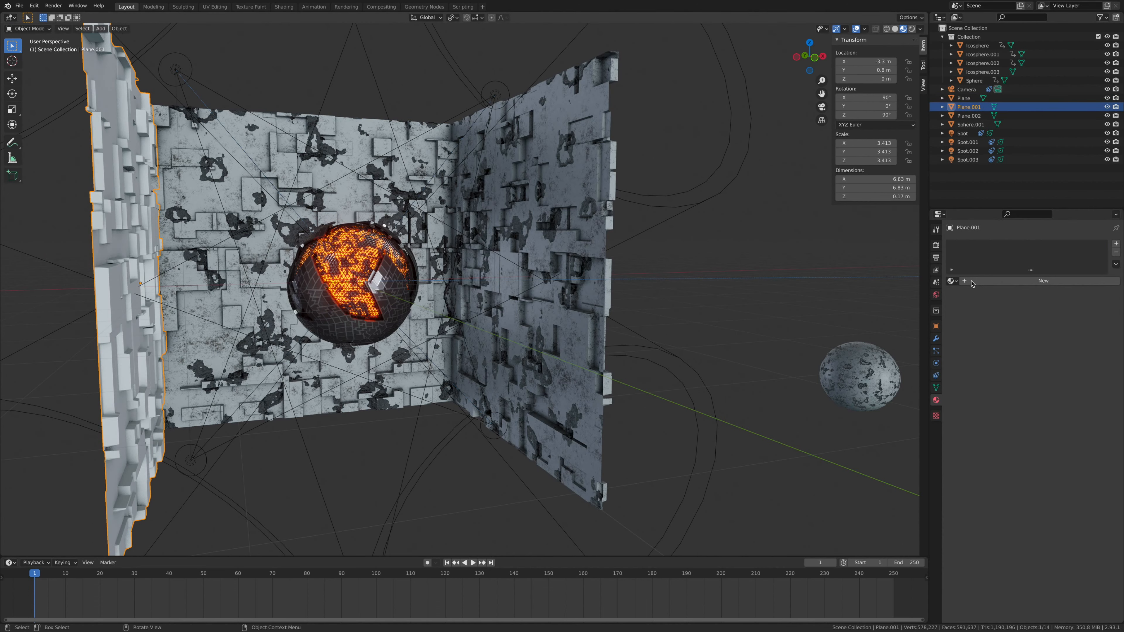
{"action": "left_click", "coordinate": [951, 281]}
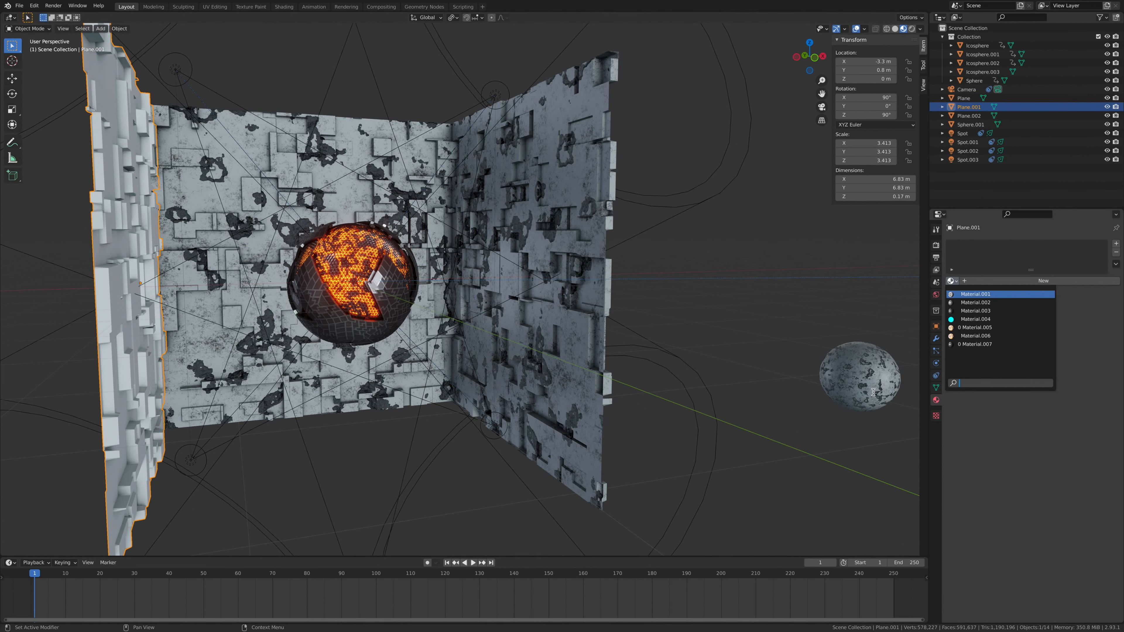
{"action": "left_click", "coordinate": [976, 295]}
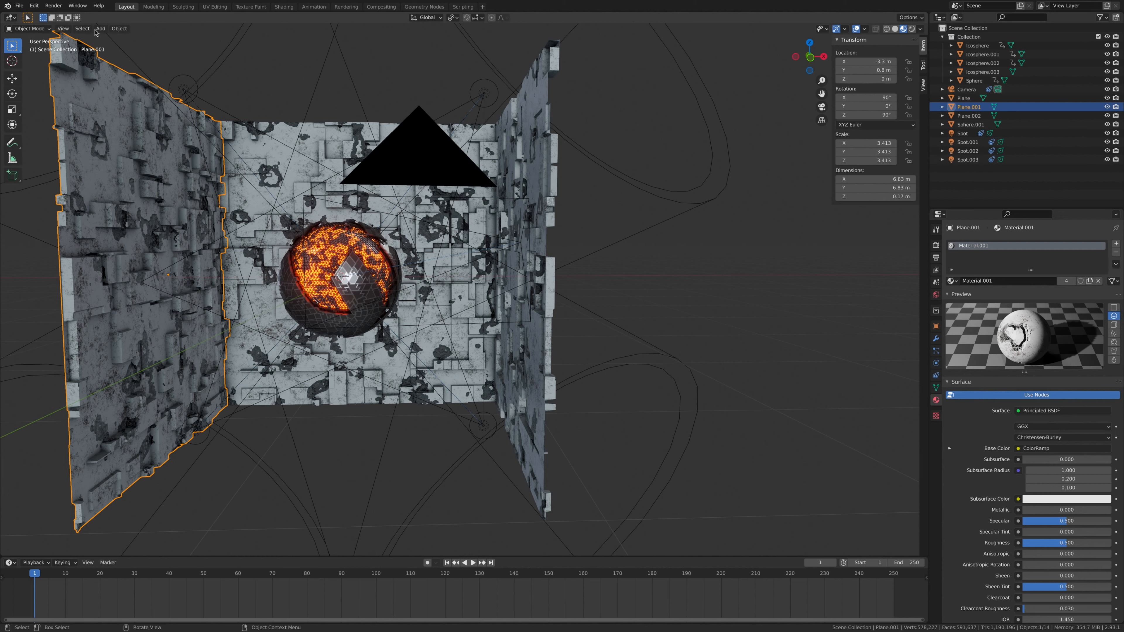
{"action": "key", "text": "alt+a"}
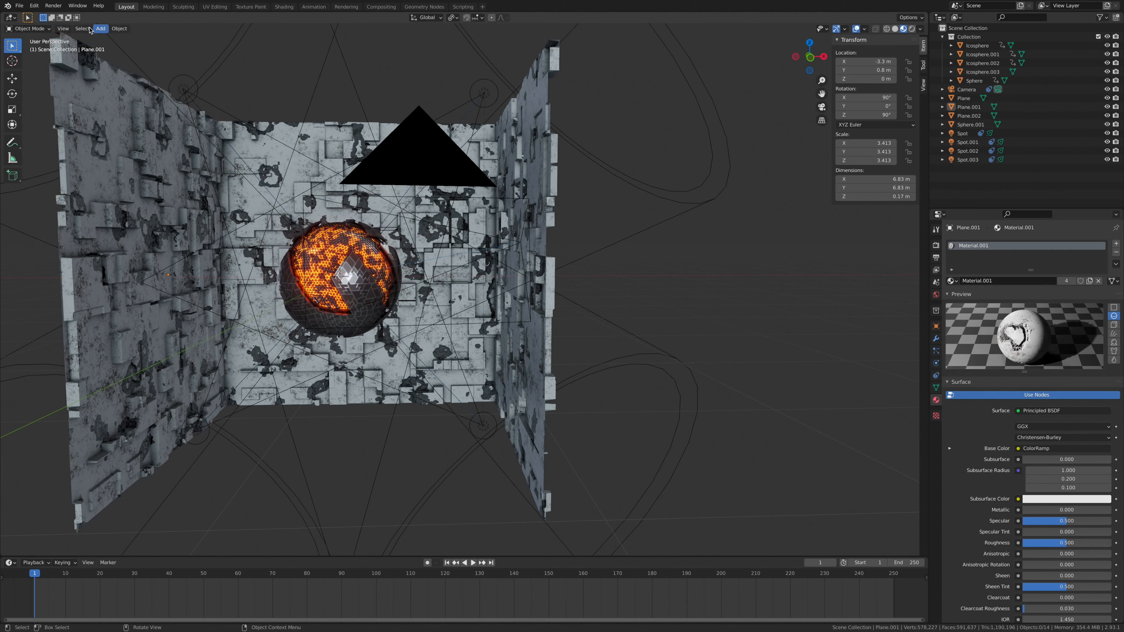
Step: Return to solid shading and delete all four spot lights, Spot through Spot.003
{"action": "left_click", "coordinate": [895, 29]}
{"action": "key", "text": "Home"}
{"action": "left_click", "coordinate": [968, 159]}
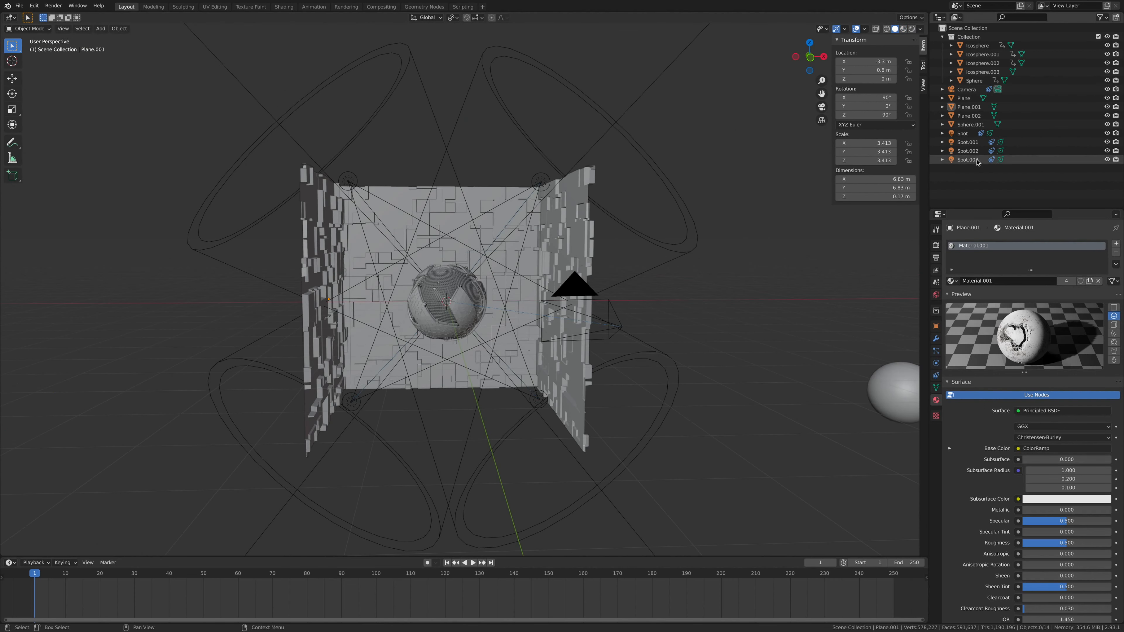
{"action": "left_click", "coordinate": [967, 136], "text": "shift"}
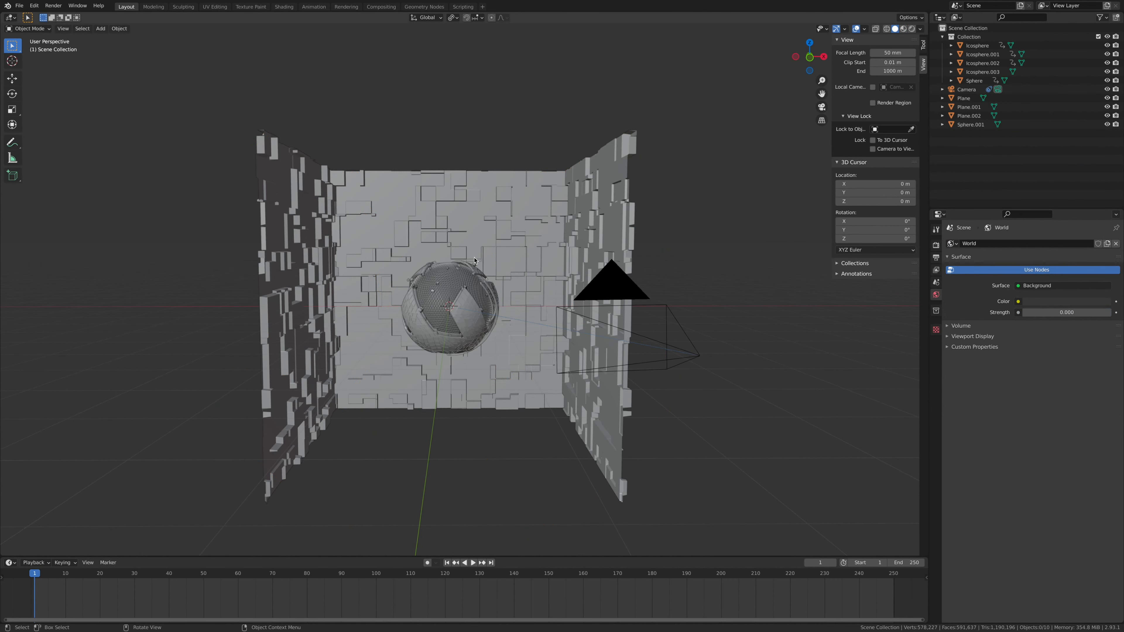
Step: Add a plane for the floor and lower it along Z to the walls' base at about -3.4 m
{"action": "key", "text": "shift+a"}
{"action": "left_click", "coordinate": [765, 317]}
{"action": "key", "text": "g"}
{"action": "key", "text": "z"}
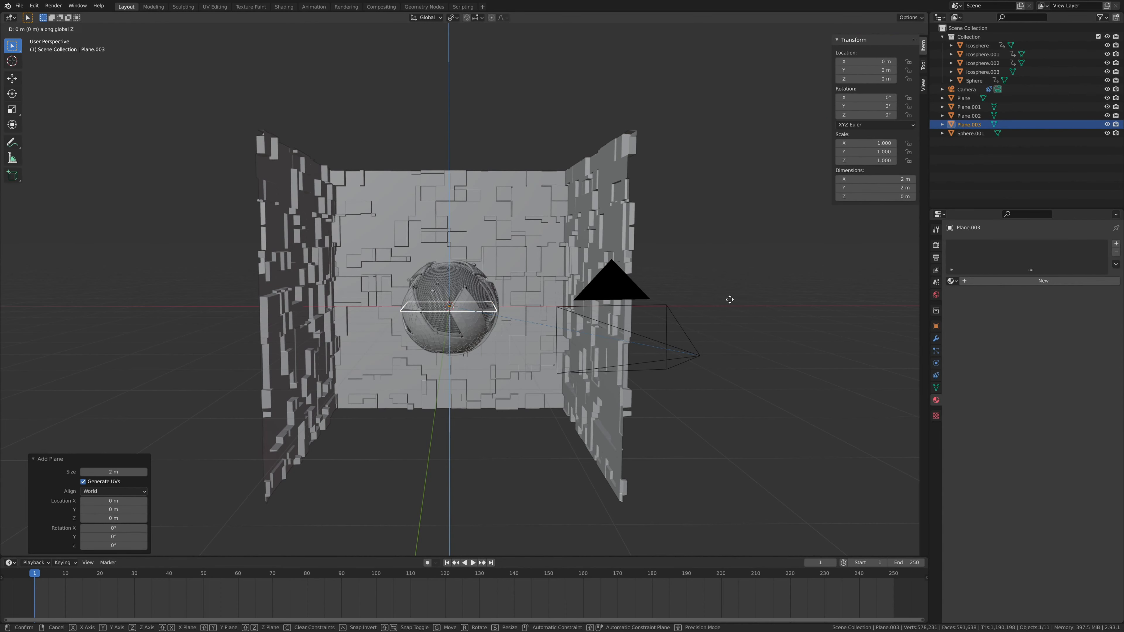
{"action": "left_click", "coordinate": [728, 420]}
{"action": "key", "text": "KP_1"}
{"action": "middle_click_drag", "start_coordinate": [670, 248], "coordinate": [686, 188], "text": "shift"}
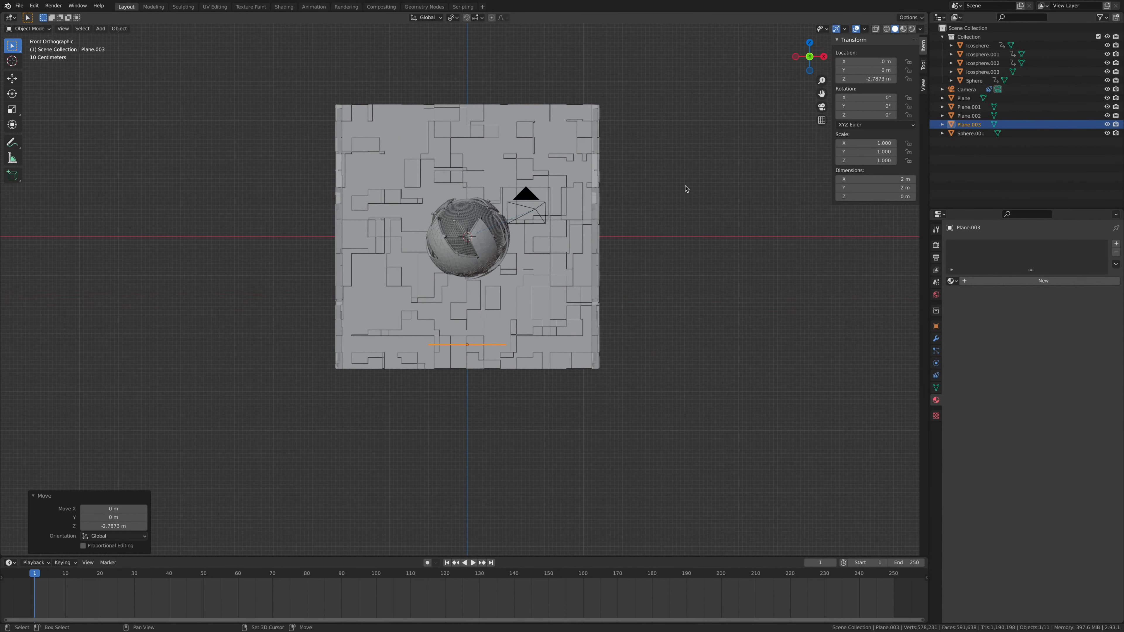
{"action": "key", "text": "g"}
{"action": "key", "text": "z"}
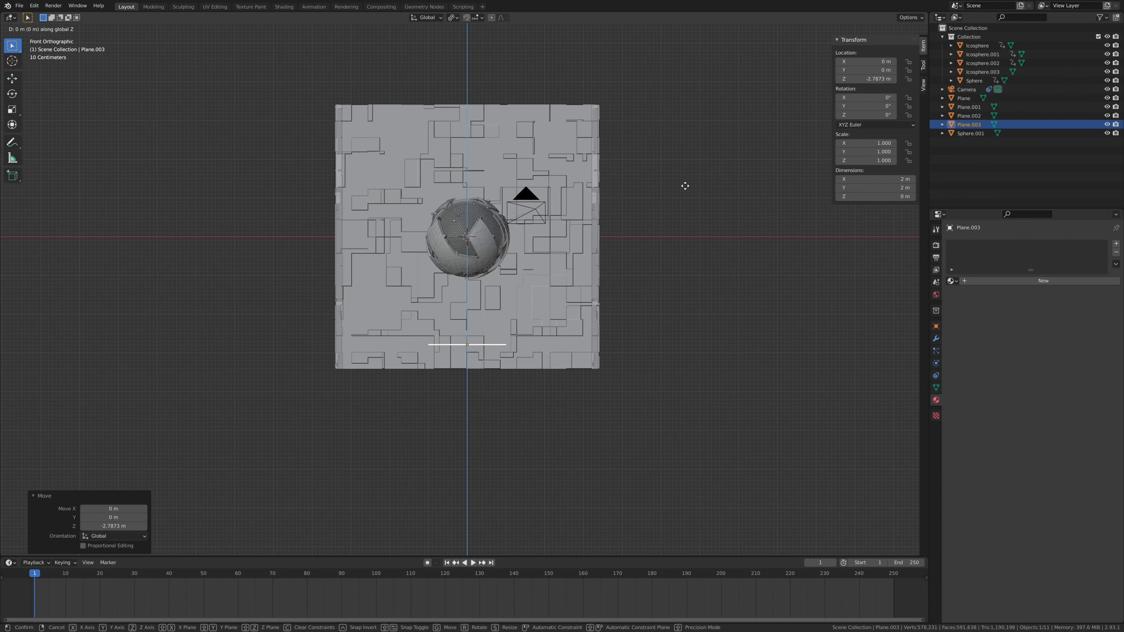
{"action": "left_click", "coordinate": [692, 207]}
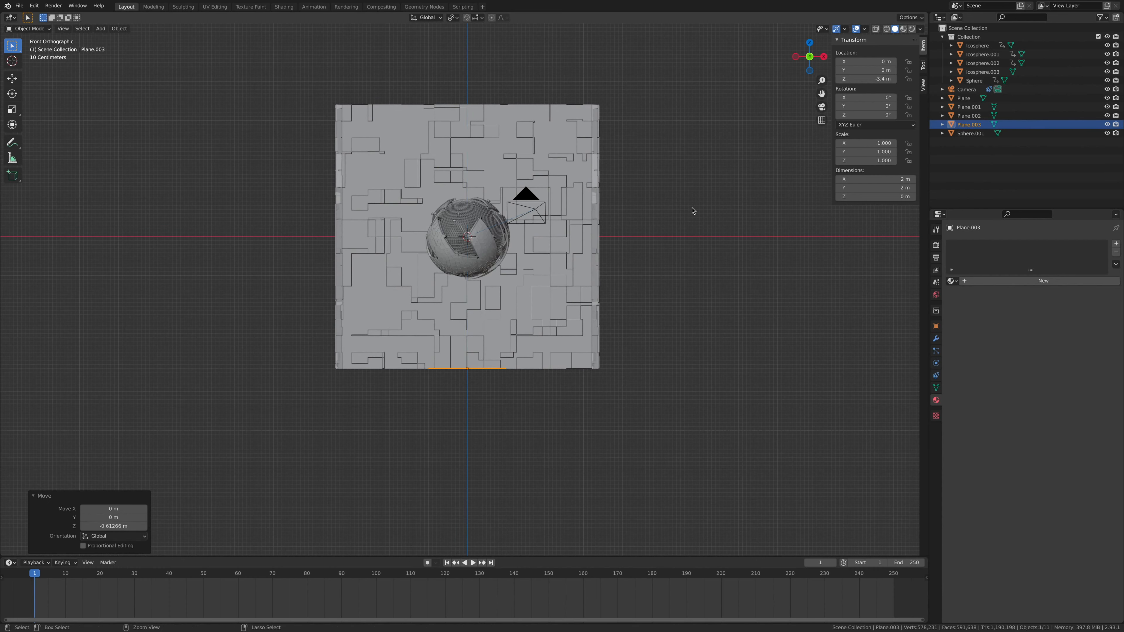
Step: Scale the floor plane up to about 4.27 so it extends beyond the walls and assign the existing Material.001
{"action": "middle_click_drag", "start_coordinate": [692, 207], "coordinate": [600, 280]}
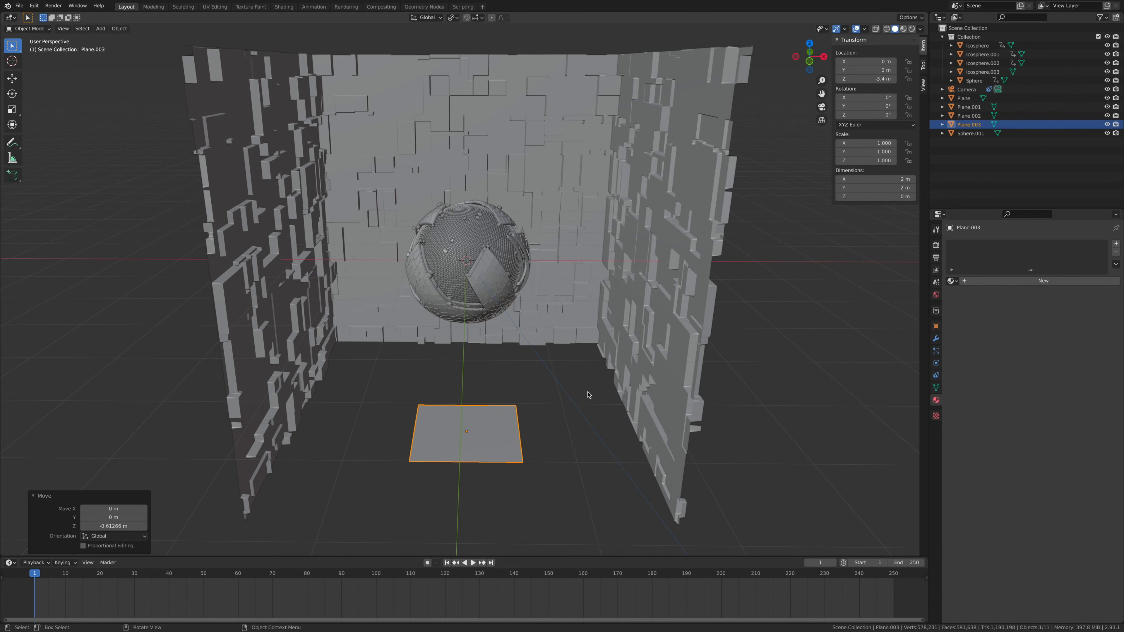
{"action": "key", "text": "s"}
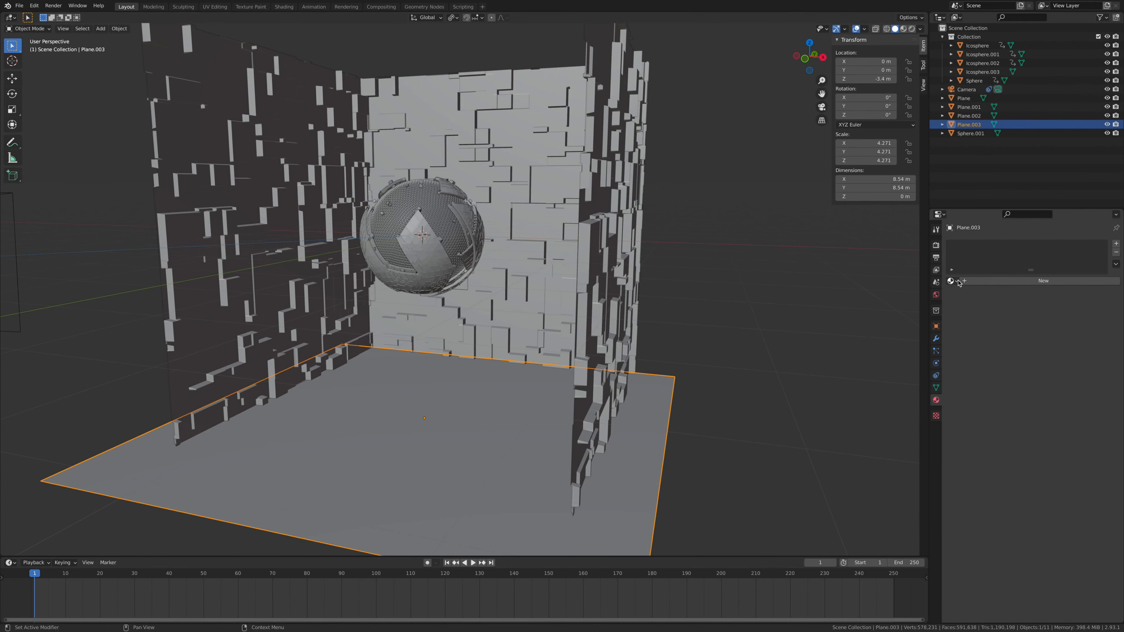
{"action": "left_click", "coordinate": [956, 282]}
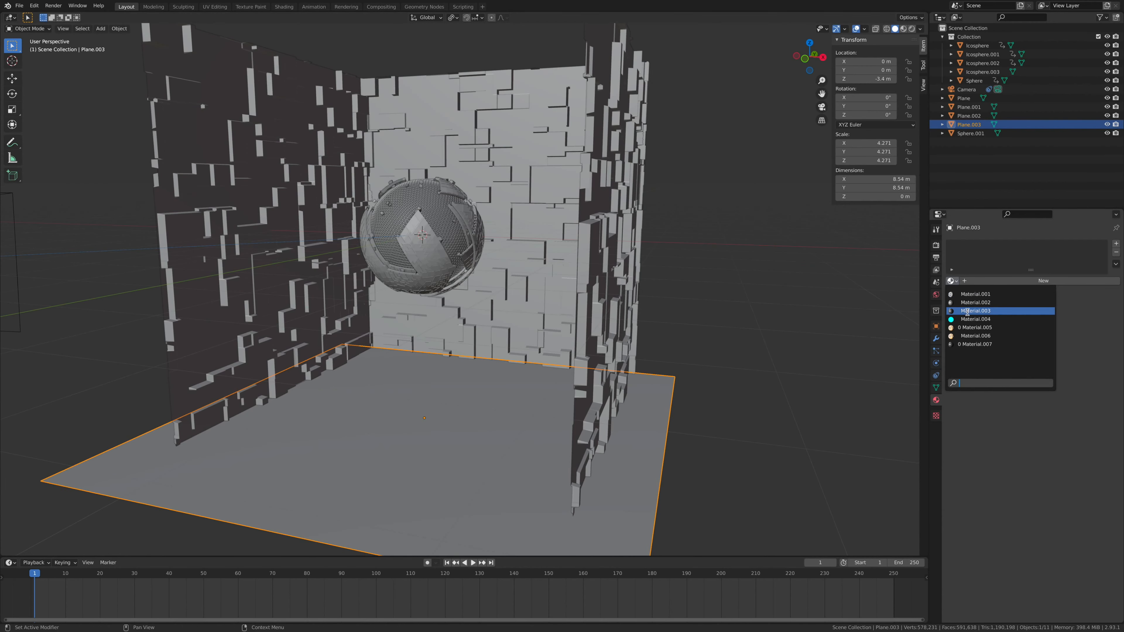
{"action": "left_click", "coordinate": [975, 294]}
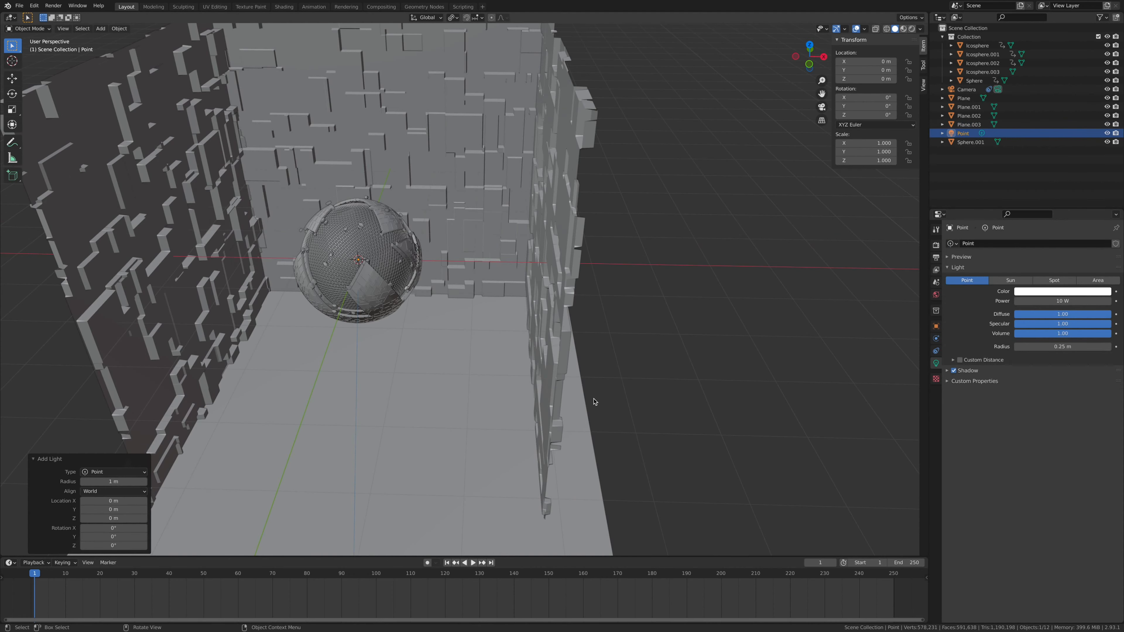
Step: Add a point light and move it to the right back corner, at about X 2.9 m and Y 3.75 m
{"action": "key", "text": "KP_7"}
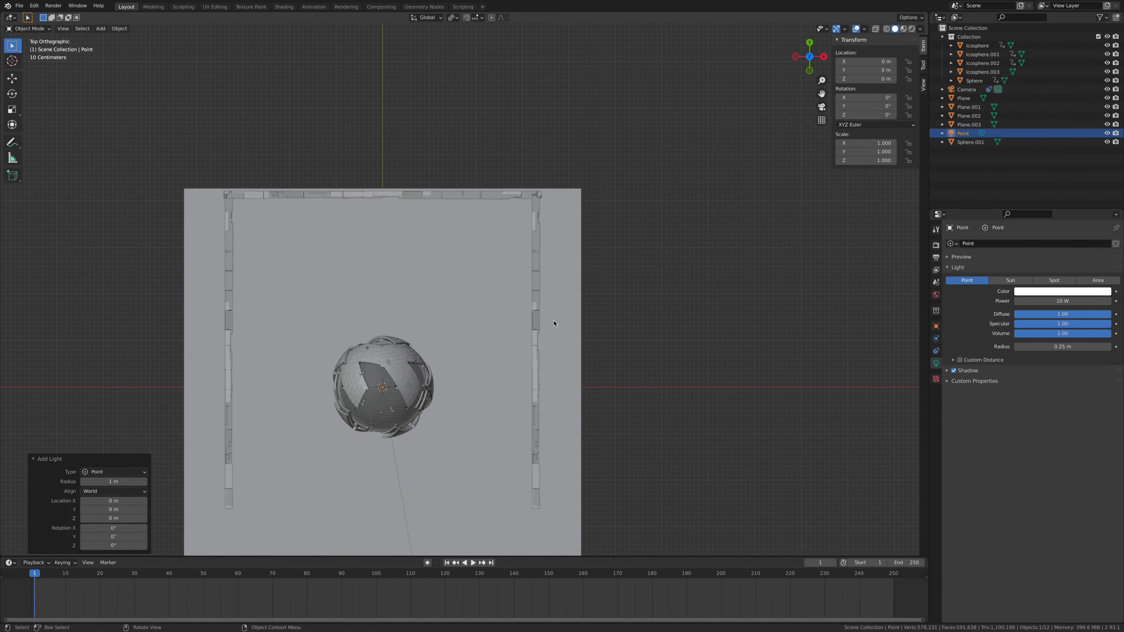
{"action": "key", "text": "g"}
{"action": "key", "text": "x"}
{"action": "left_click", "coordinate": [592, 338]}
{"action": "key", "text": "g"}
{"action": "key", "text": "y"}
{"action": "left_click", "coordinate": [590, 175]}
Step: Duplicate the point light along X to the opposite back corner at about -2.9 m
{"action": "key", "text": "shift+d"}
{"action": "key", "text": "x"}
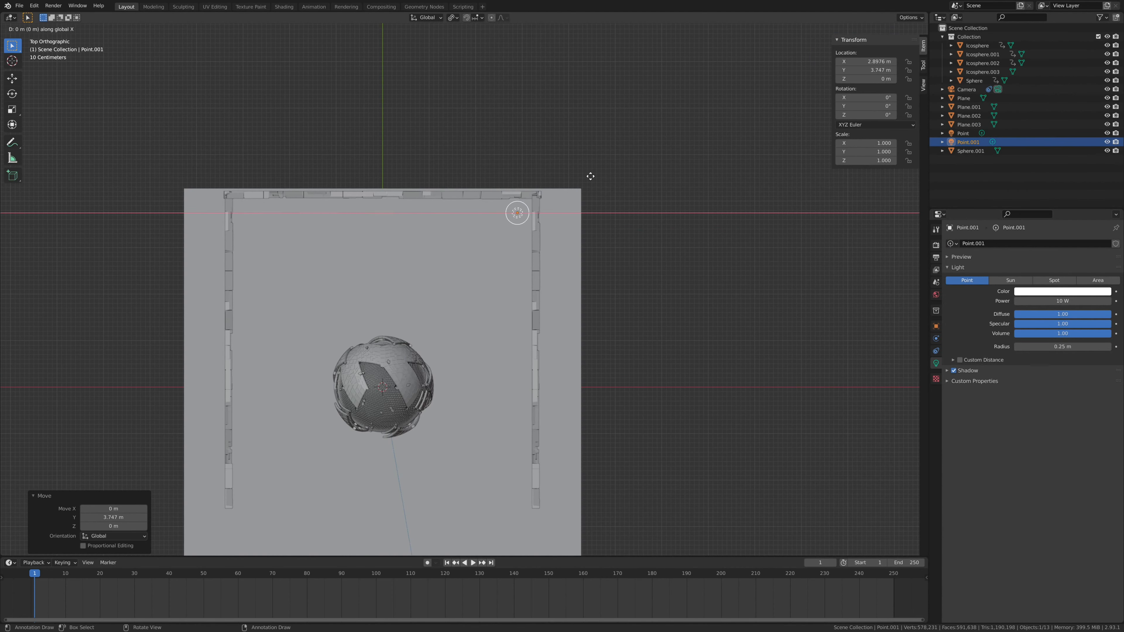
{"action": "left_click", "coordinate": [322, 233]}
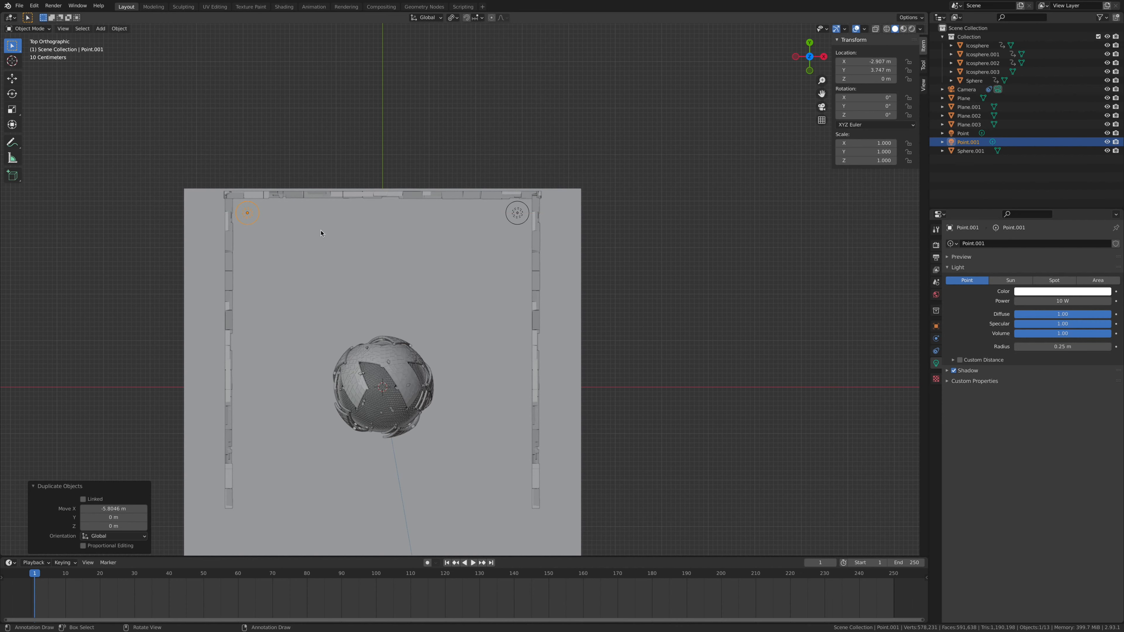
Step: Lower both point lights to about Z -3.04 m and move them forward to about Y 2.17 m
{"action": "left_click", "coordinate": [517, 213], "text": "shift"}
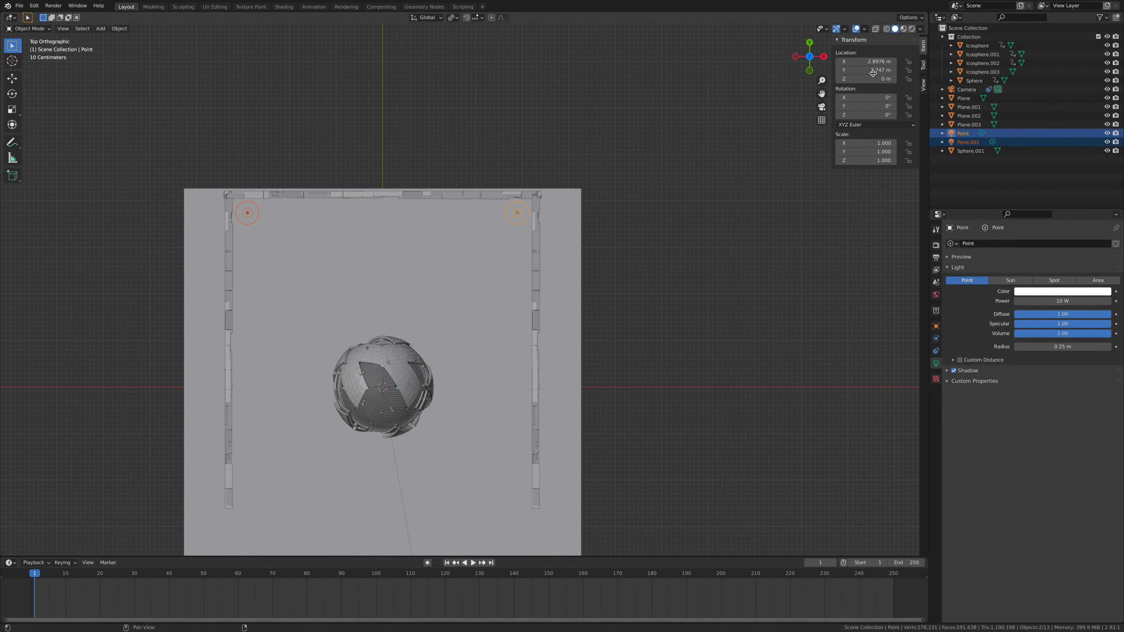
{"action": "left_click", "coordinate": [805, 72]}
{"action": "key", "text": "g"}
{"action": "key", "text": "z"}
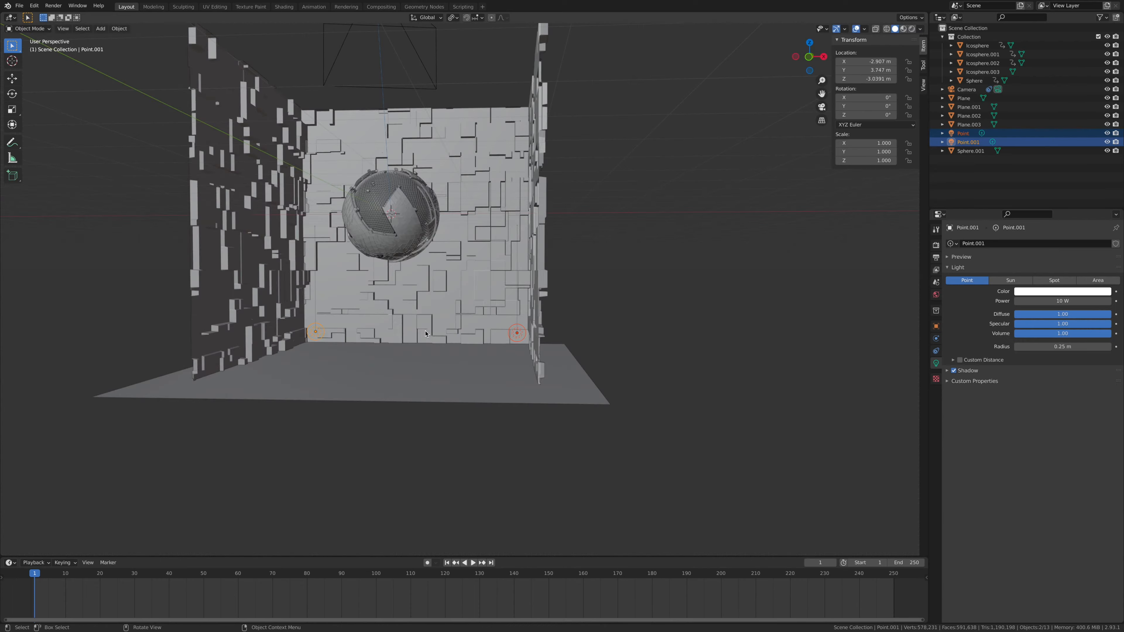
{"action": "key", "text": "g"}
{"action": "key", "text": "y"}
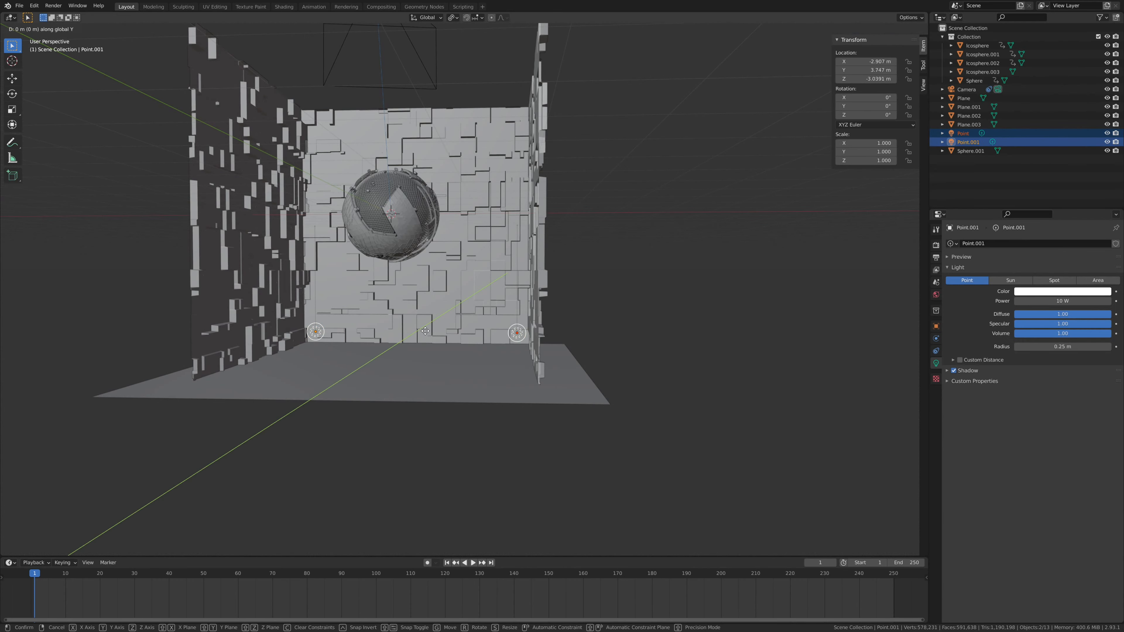
{"action": "left_click", "coordinate": [437, 308]}
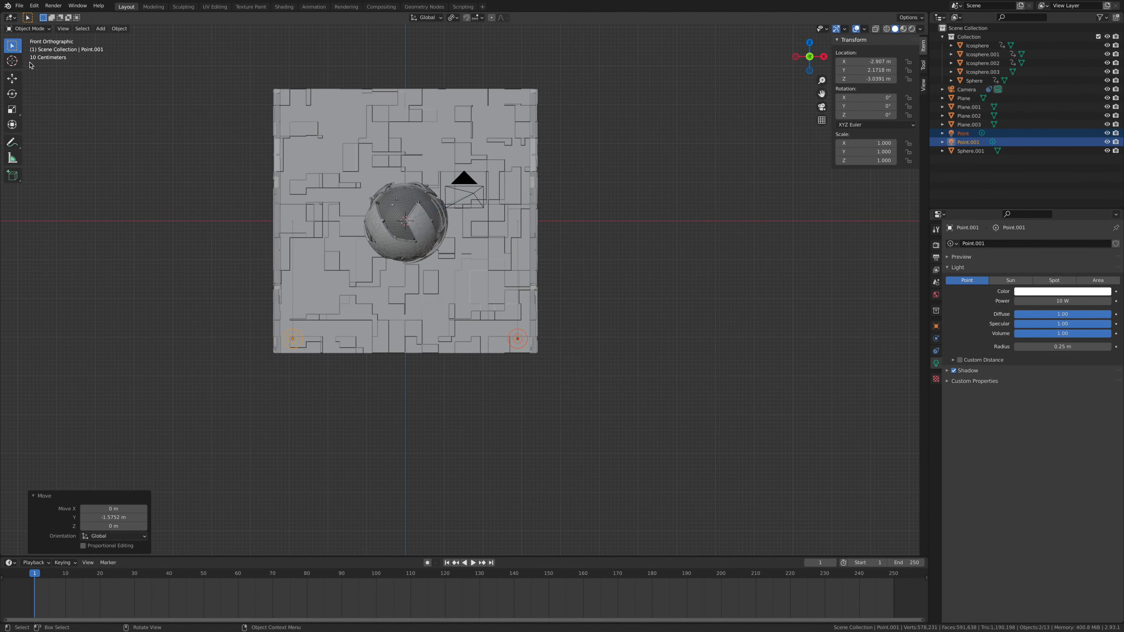
Step: View the scene through the active camera in rendered shading and set the power of the light named Point to 100 W
{"action": "left_click", "coordinate": [63, 28]}
{"action": "mouse_move", "coordinate": [92, 117]}
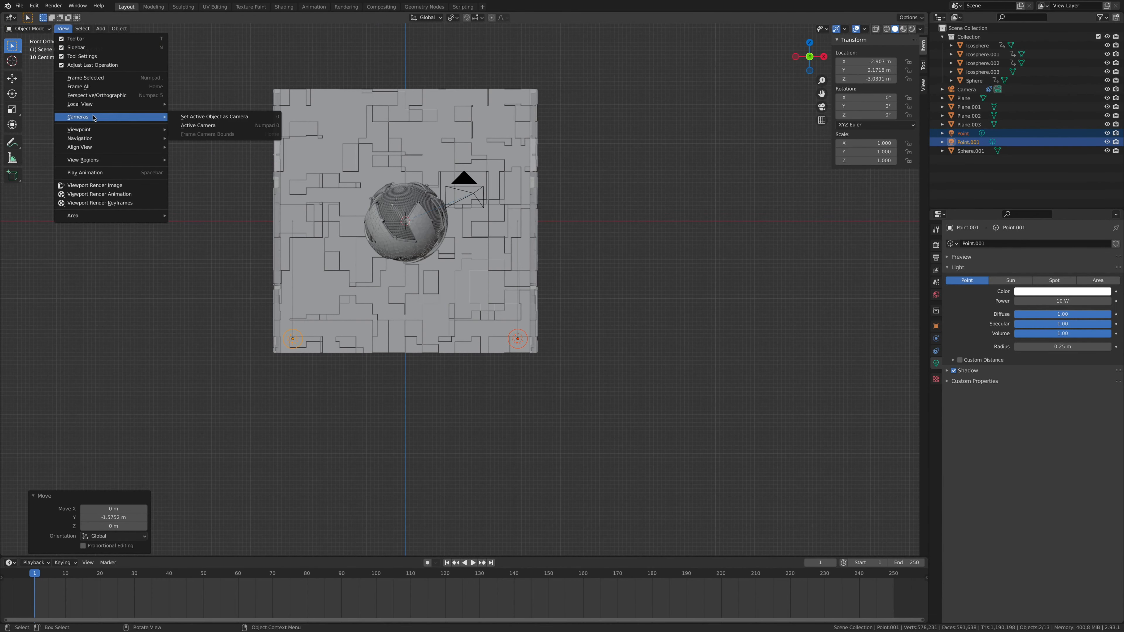
{"action": "left_click", "coordinate": [201, 126]}
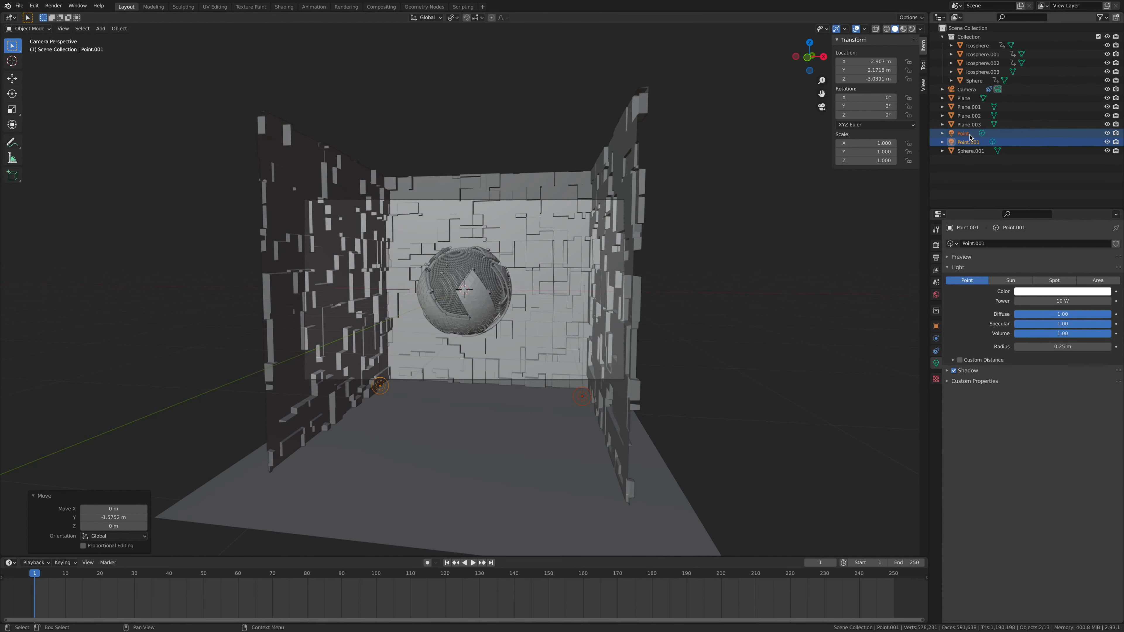
{"action": "left_click", "coordinate": [973, 133]}
{"action": "left_click", "coordinate": [912, 28]}
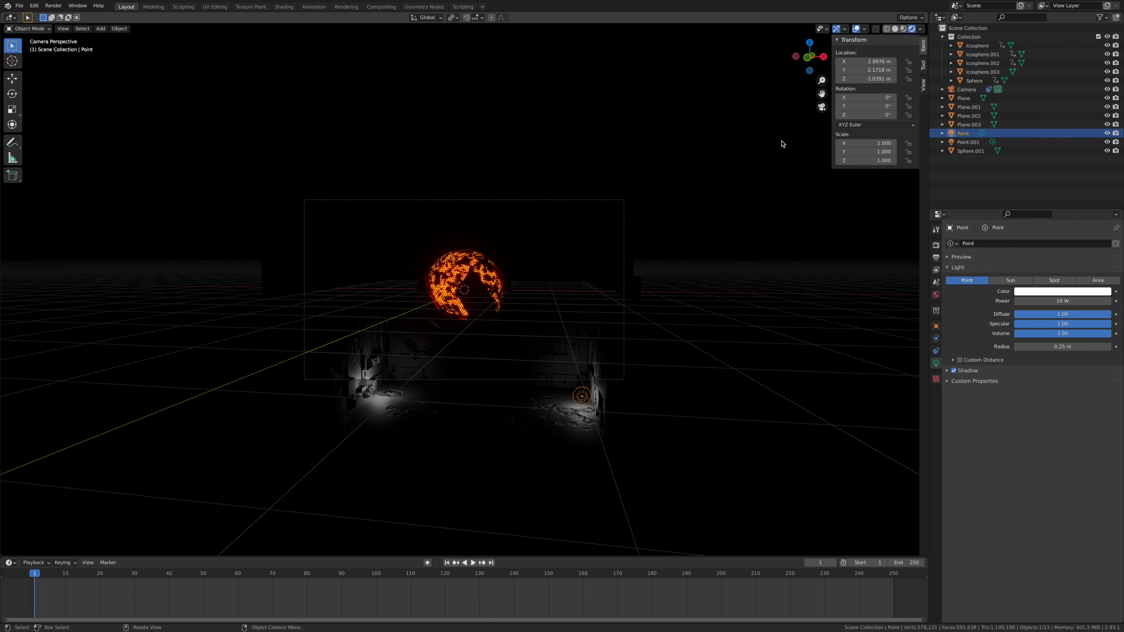
{"action": "left_click", "coordinate": [1076, 301]}
{"action": "type", "text": "11 W"}
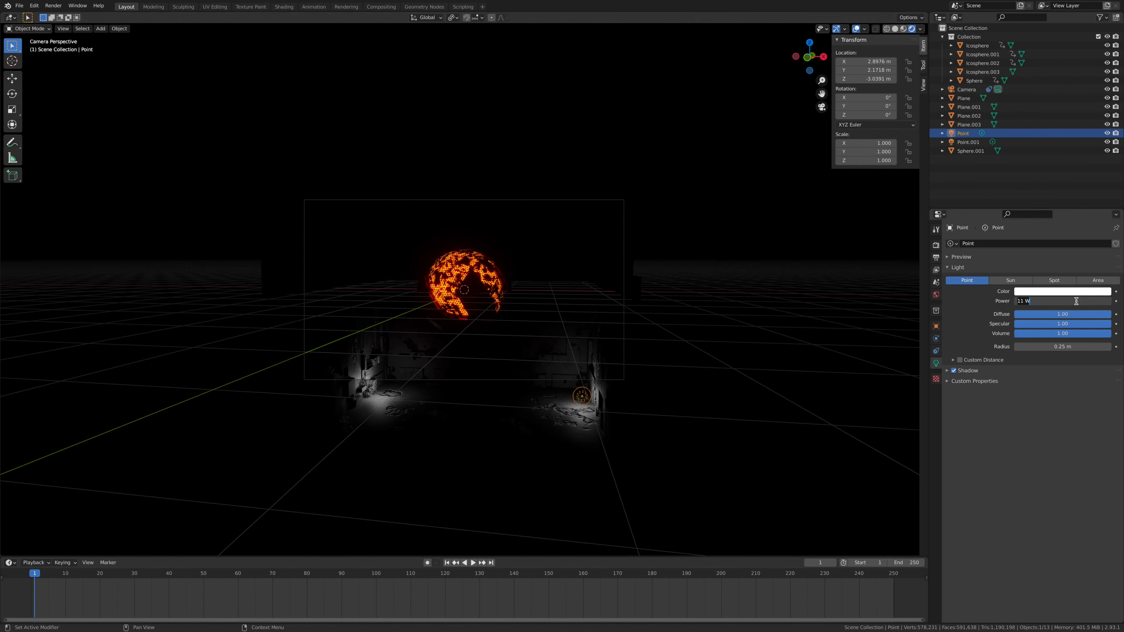
{"action": "key", "text": "BackSpace"}
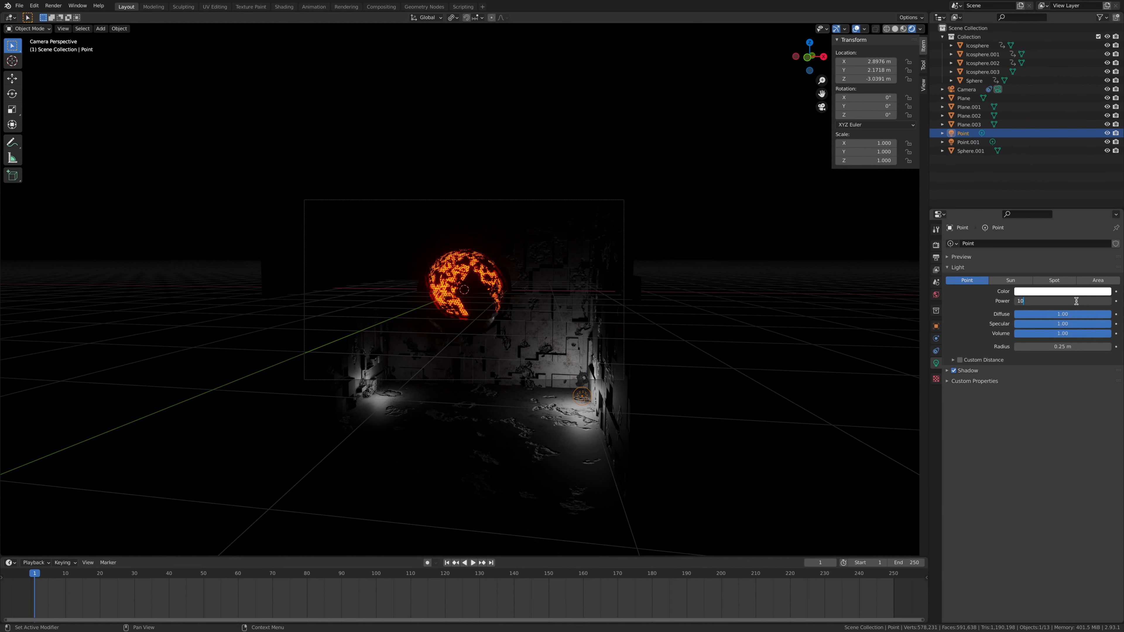
{"action": "type", "text": "100"}
{"action": "key", "text": "Return"}
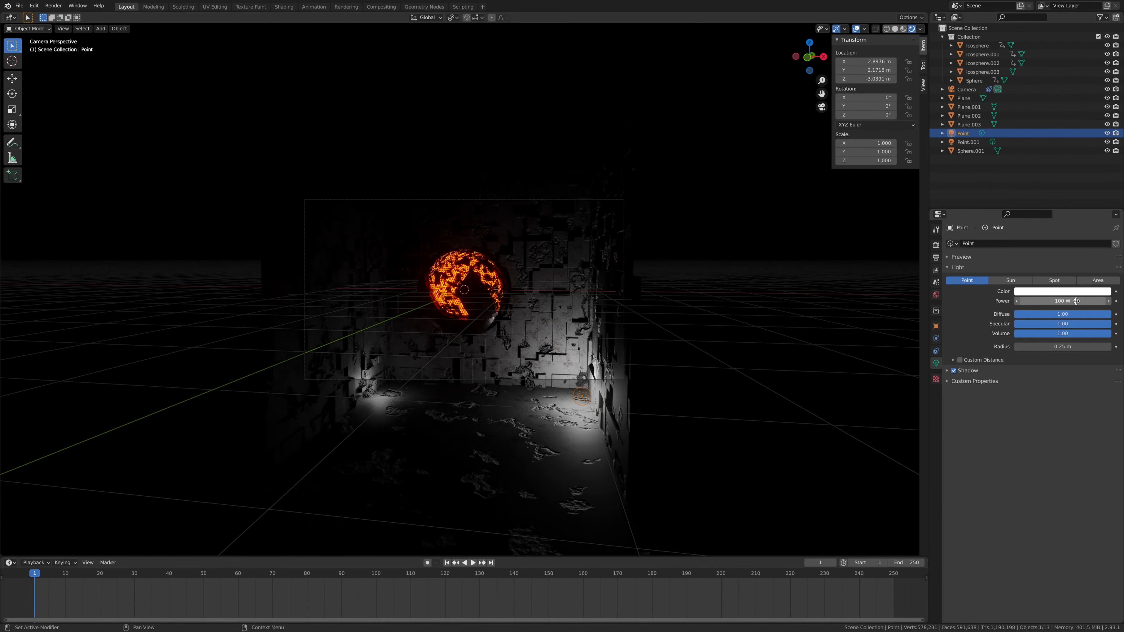
Step: Return to solid shading and set the Point.001 light's power to 100 W
{"action": "left_click", "coordinate": [380, 386]}
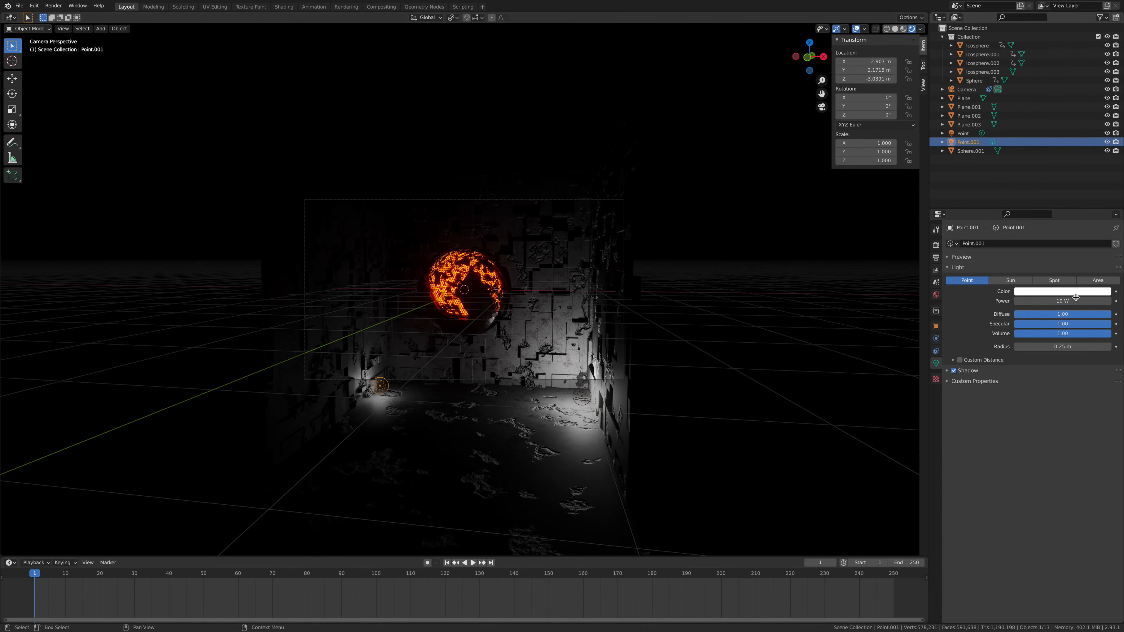
{"action": "left_click", "coordinate": [895, 29]}
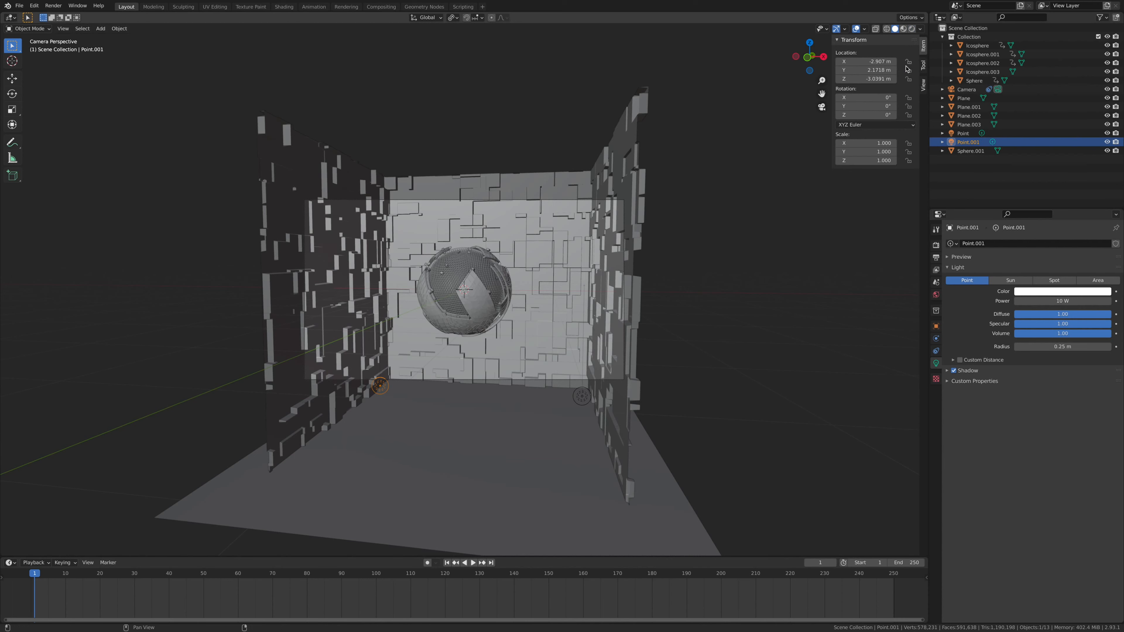
{"action": "left_click", "coordinate": [1071, 302]}
{"action": "key", "text": "BackSpace"}
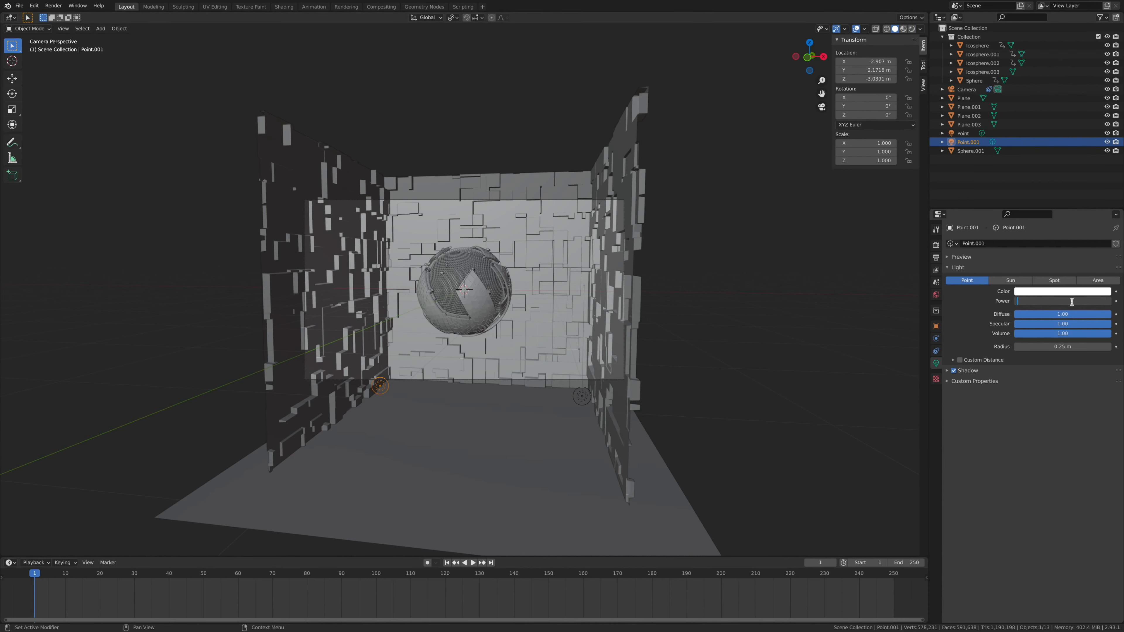
{"action": "type", "text": "100"}
{"action": "key", "text": "Return"}
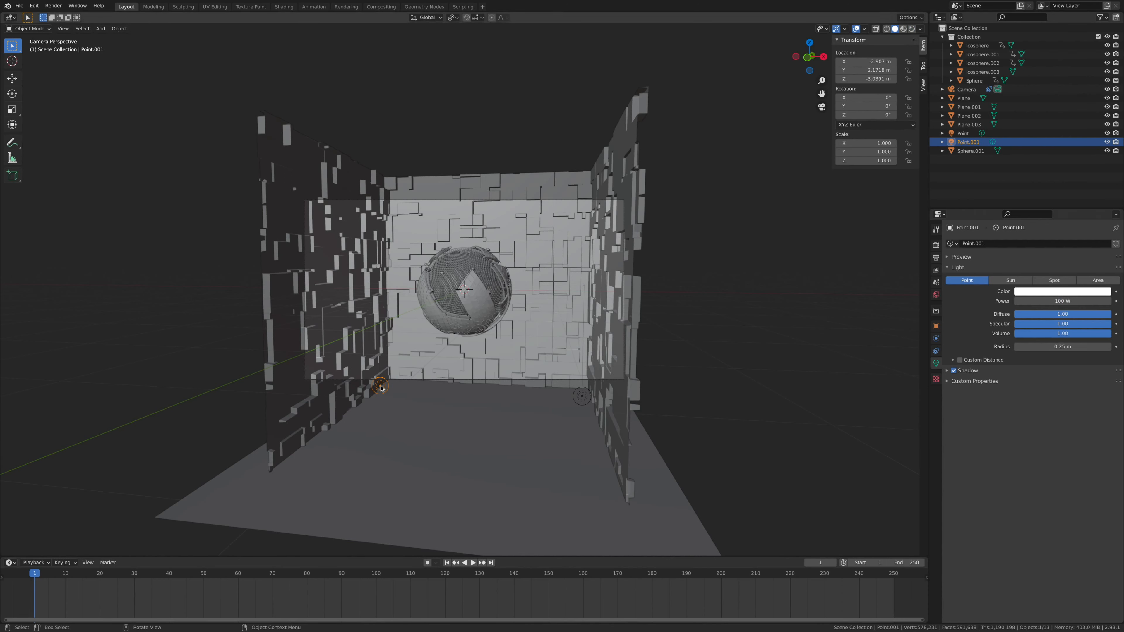
Step: Move the two point lights inward along X, Point to about 2.06 m and Point.001 to about -2.15 m
{"action": "key", "text": "KP_1"}
{"action": "left_click", "coordinate": [518, 340]}
{"action": "key", "text": "g"}
{"action": "key", "text": "x"}
{"action": "left_click", "coordinate": [486, 340]}
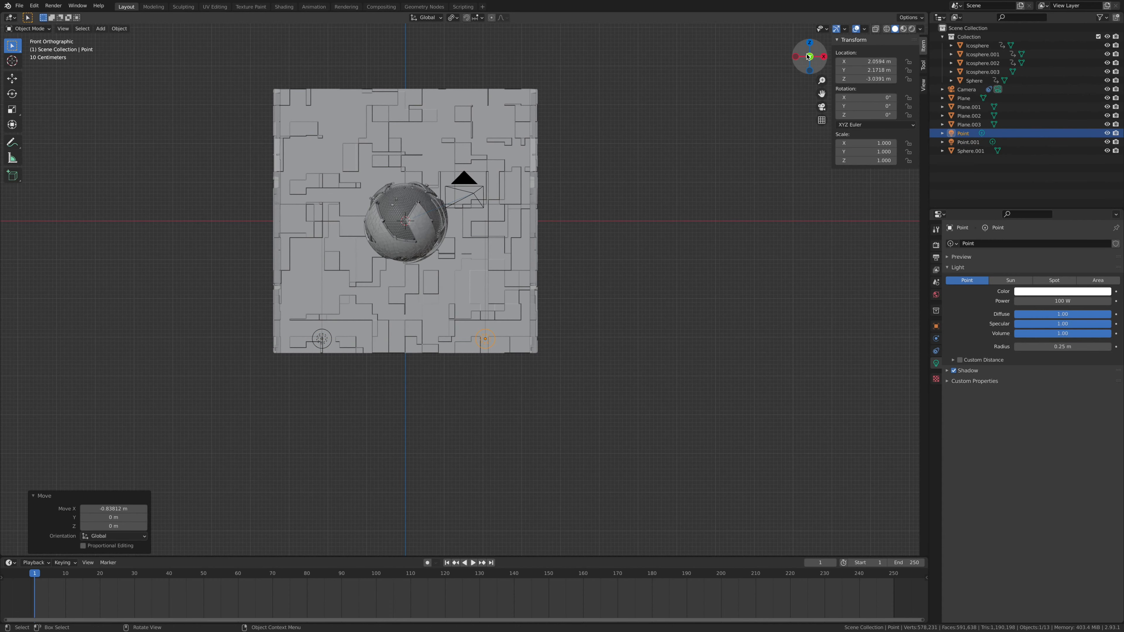
Step: Duplicate both point lights straight up along Z to about 2.19 m
{"action": "left_click", "coordinate": [322, 339], "text": "shift"}
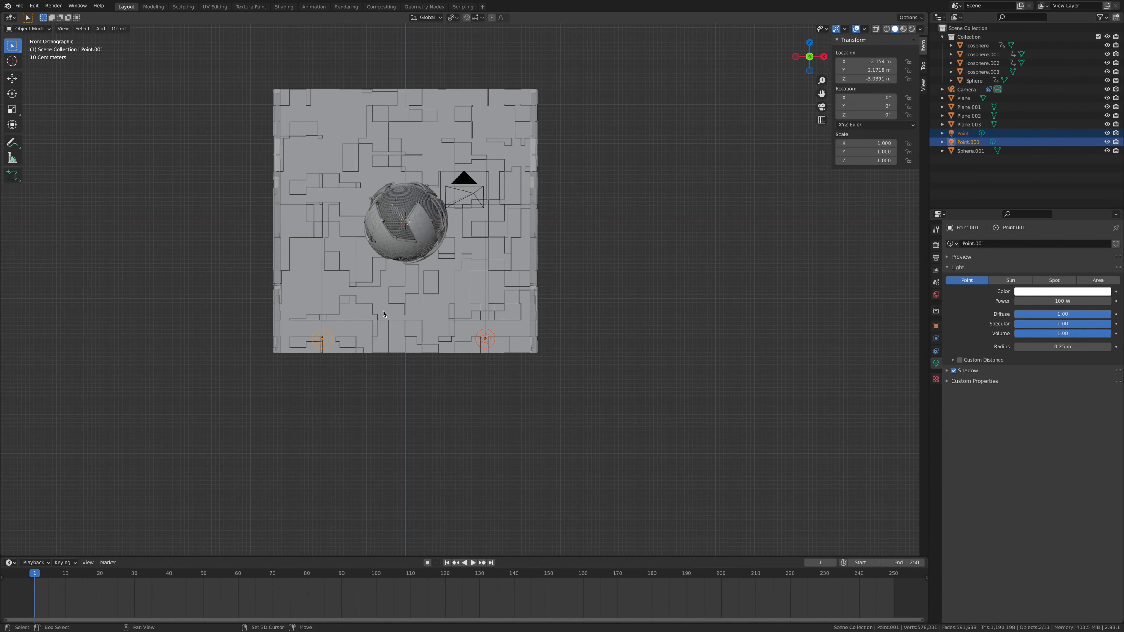
{"action": "key", "text": "shift+d"}
{"action": "key", "text": "z"}
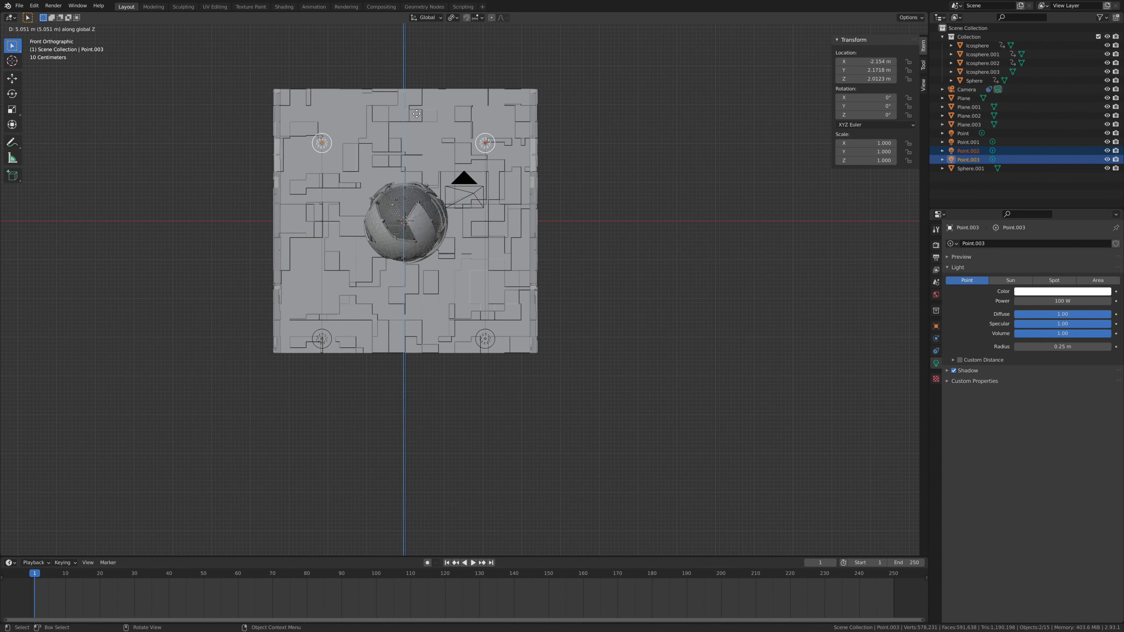
{"action": "left_click", "coordinate": [387, 94]}
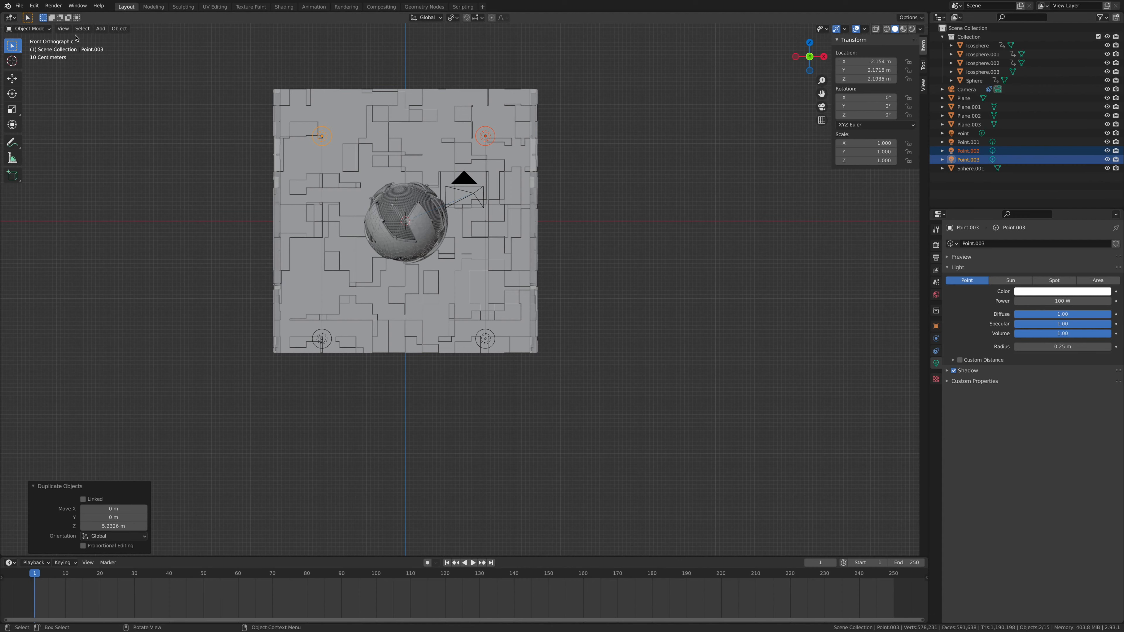
Step: Save the file and preview the four-light setup through the active camera in rendered shading
{"action": "left_click", "coordinate": [63, 28]}
{"action": "left_click", "coordinate": [214, 123]}
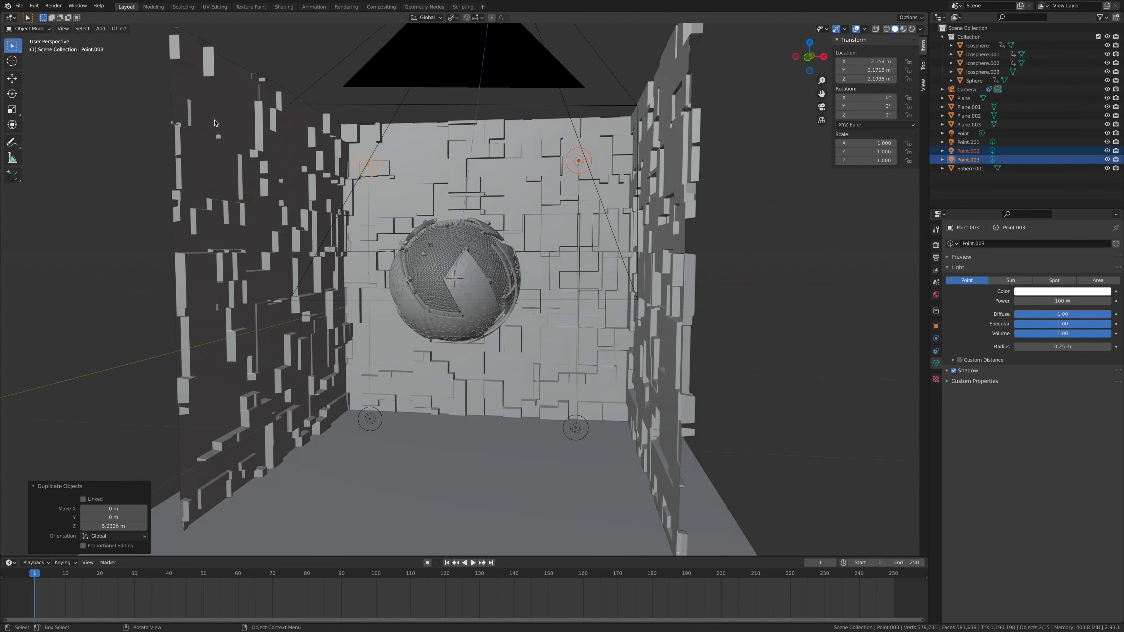
{"action": "left_click", "coordinate": [19, 6]}
{"action": "left_click", "coordinate": [36, 65]}
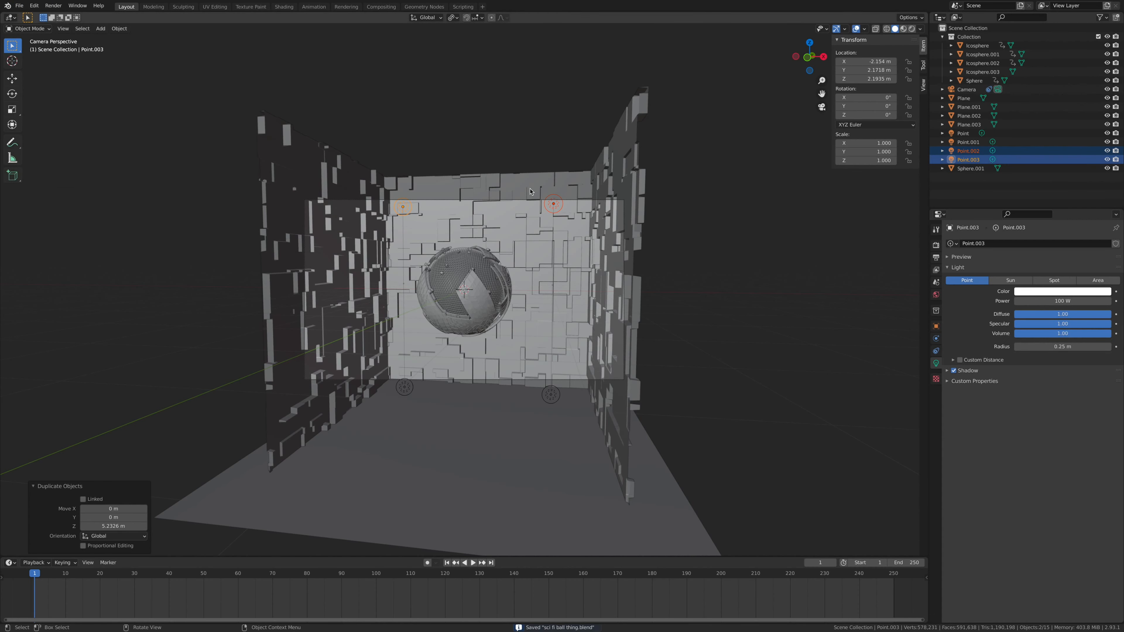
{"action": "left_click", "coordinate": [912, 29]}
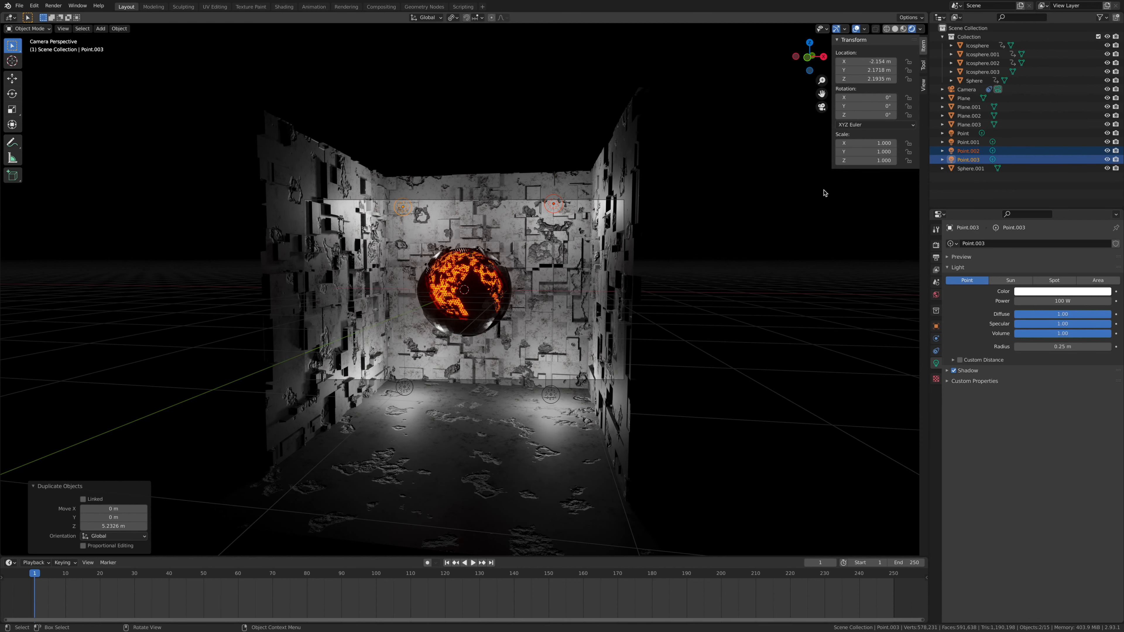
Step: Return to solid shading and, in top view, duplicate all four point lights about -4.61 m along Y, to the open front of the room
{"action": "left_click", "coordinate": [894, 28]}
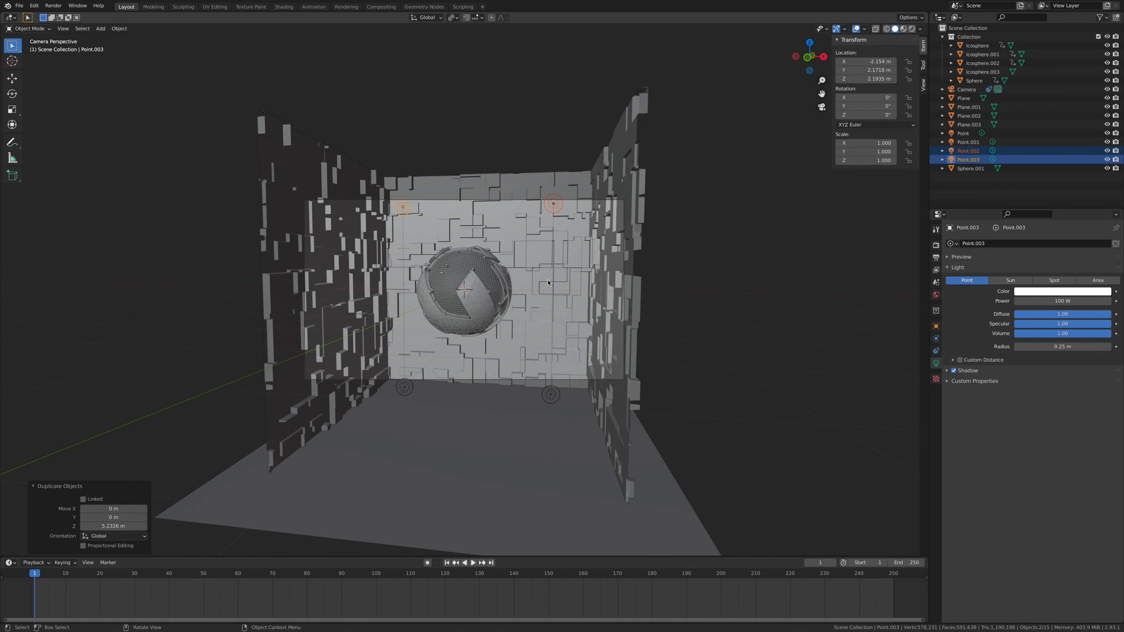
{"action": "scroll", "coordinate": [550, 395], "scroll_direction": "up", "scroll_amount": 1}
{"action": "left_click", "coordinate": [811, 44]}
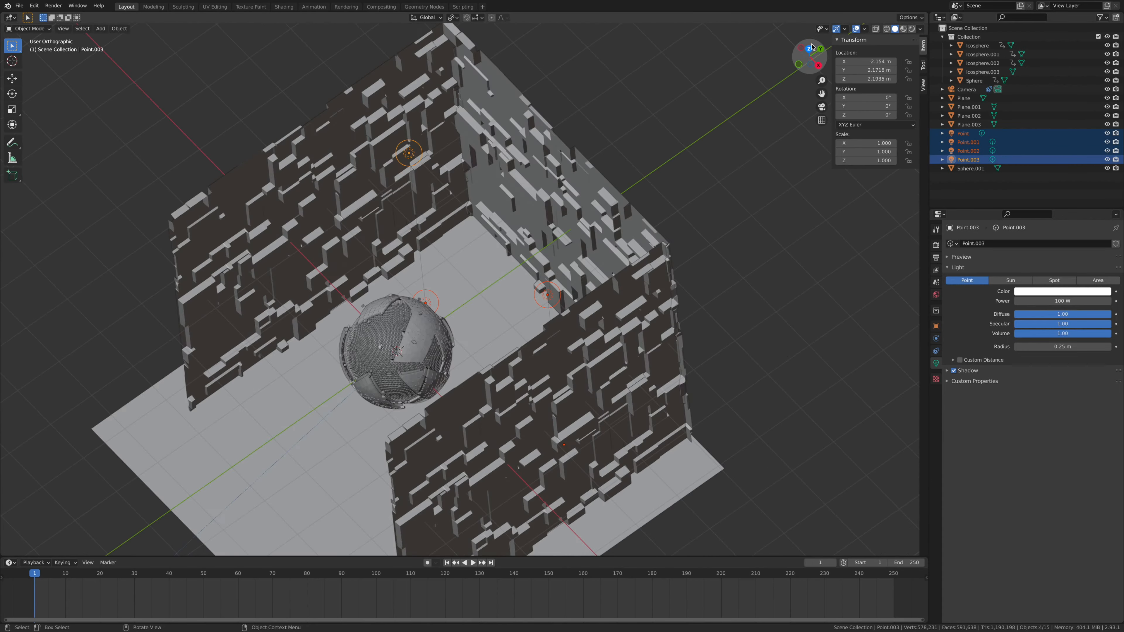
{"action": "left_click", "coordinate": [811, 44]}
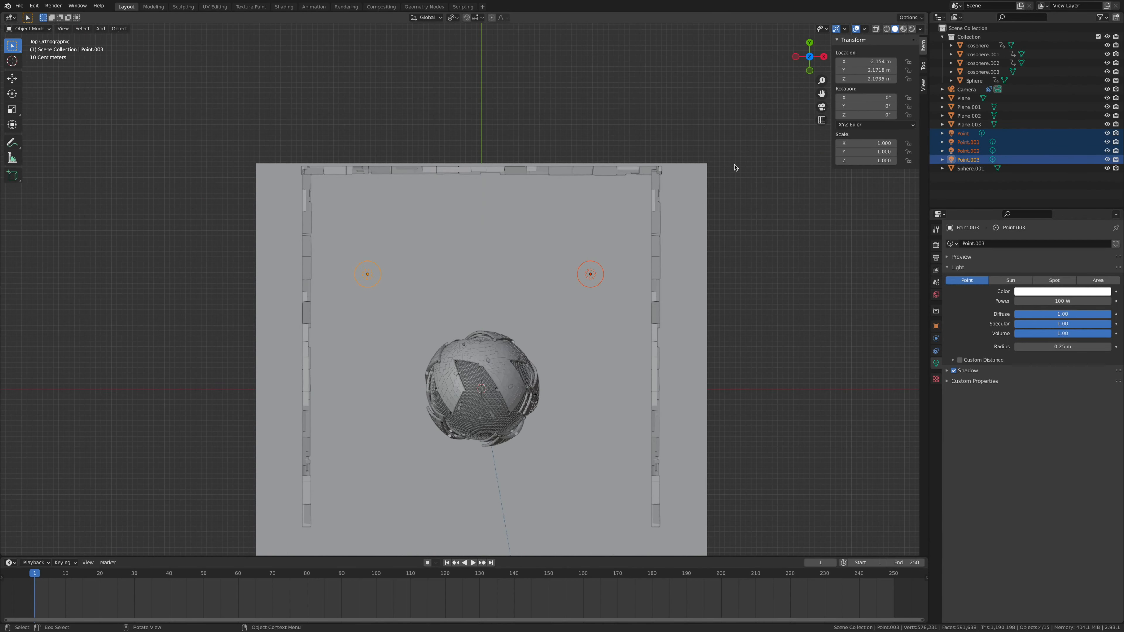
{"action": "key", "text": "shift+d"}
{"action": "key", "text": "y"}
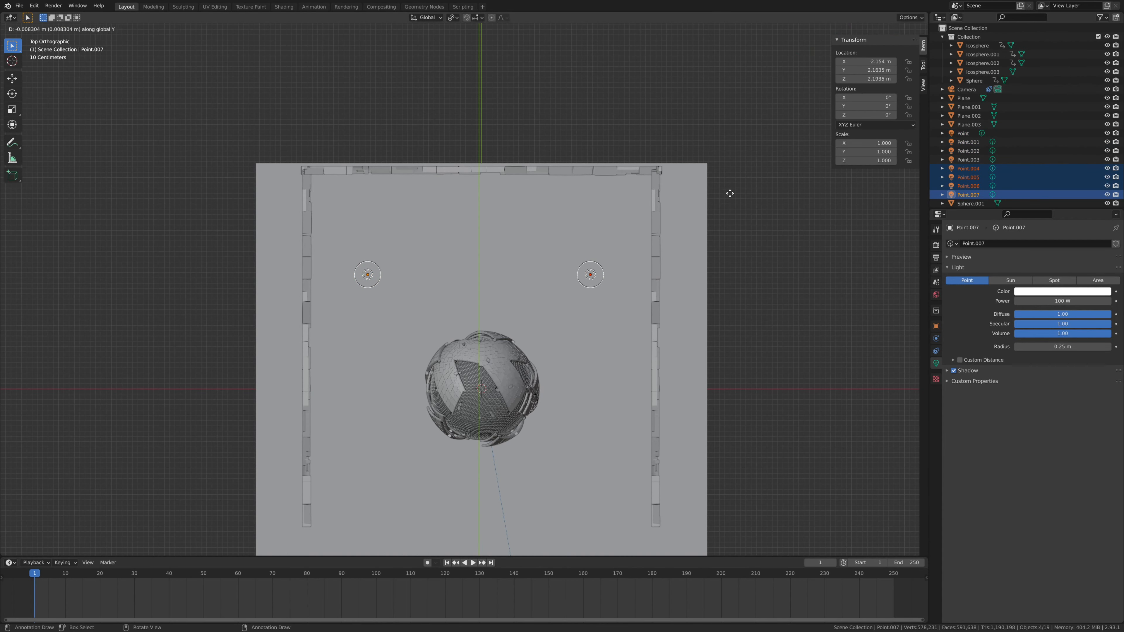
{"action": "left_click", "coordinate": [700, 416]}
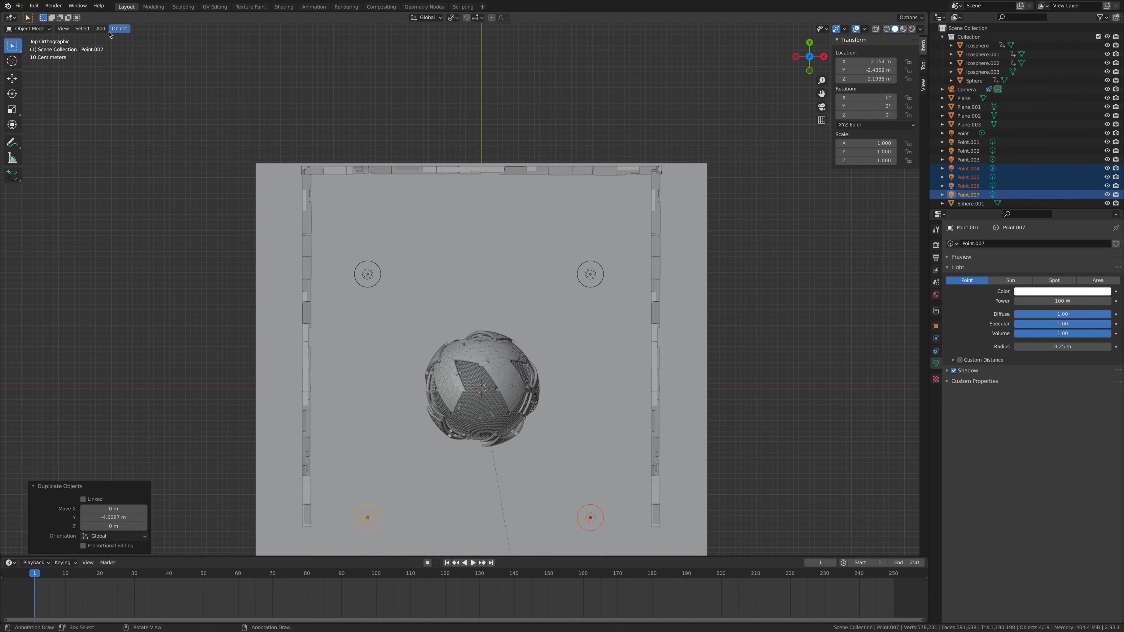
Step: Examine the lighting from all eight point lights through the active camera in rendered shading
{"action": "left_click", "coordinate": [63, 29]}
{"action": "mouse_move", "coordinate": [96, 117]}
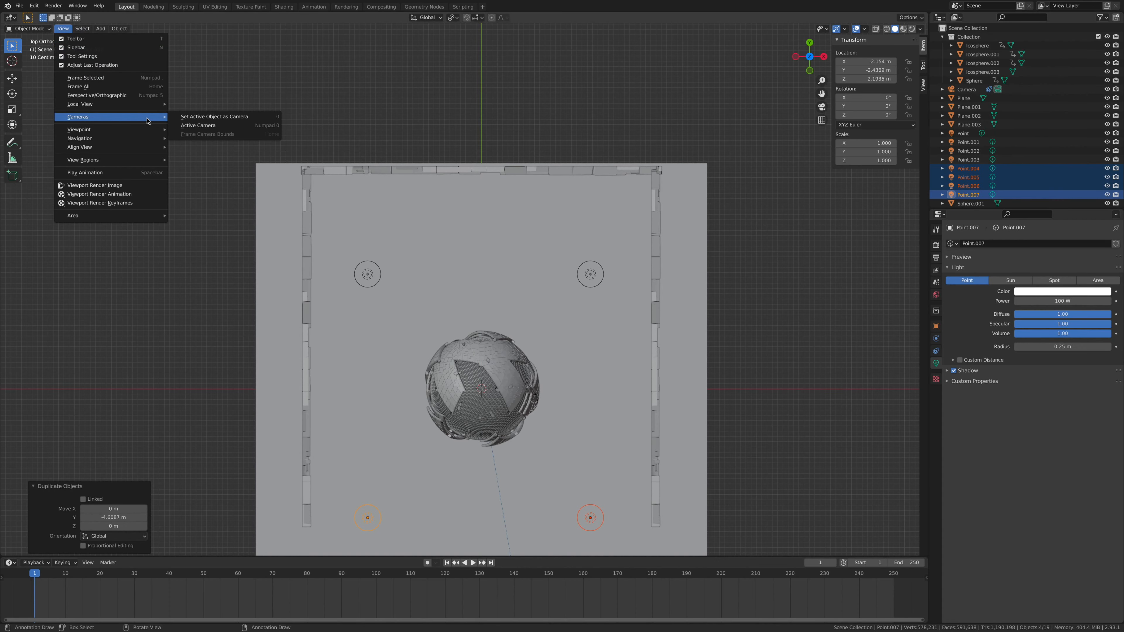
{"action": "left_click", "coordinate": [193, 127]}
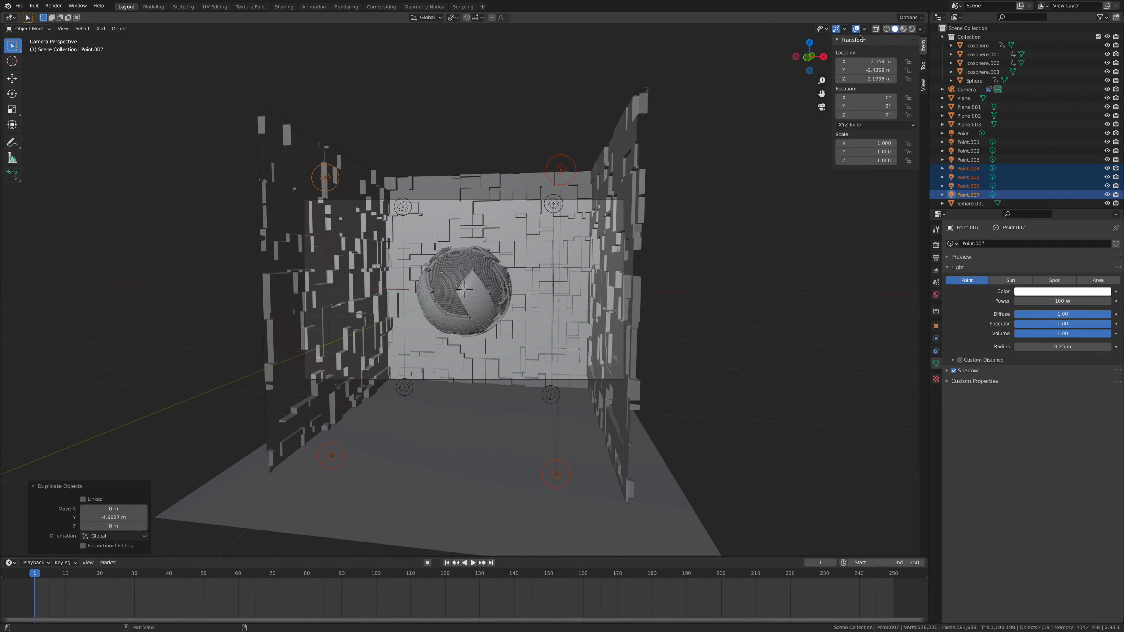
{"action": "left_click", "coordinate": [912, 29]}
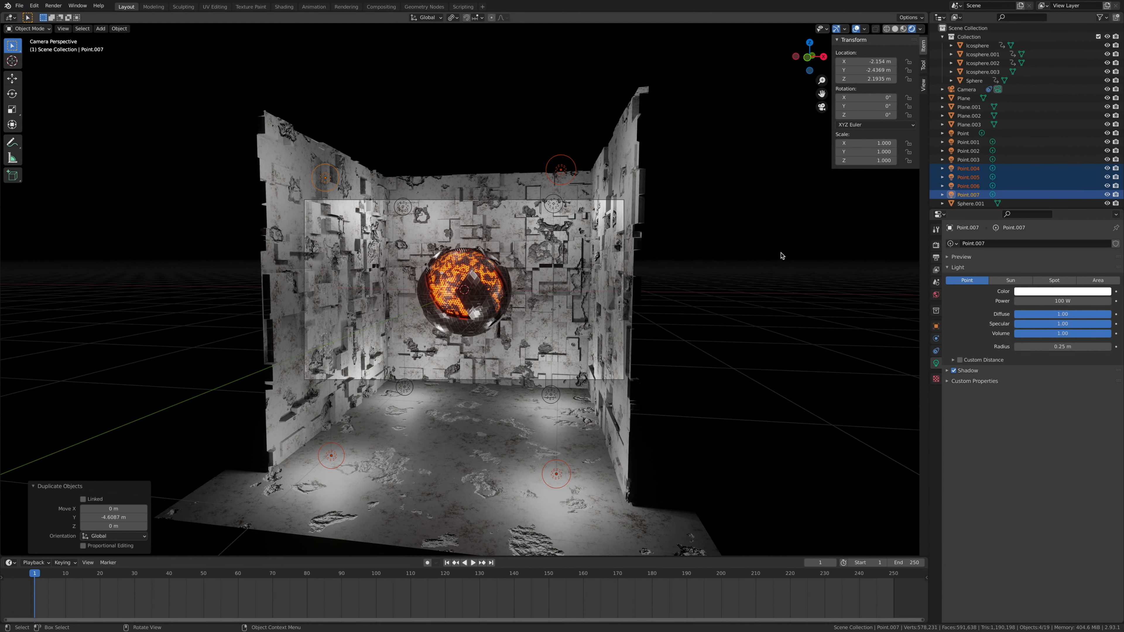
{"action": "scroll", "coordinate": [782, 255], "scroll_direction": "up", "scroll_amount": 2}
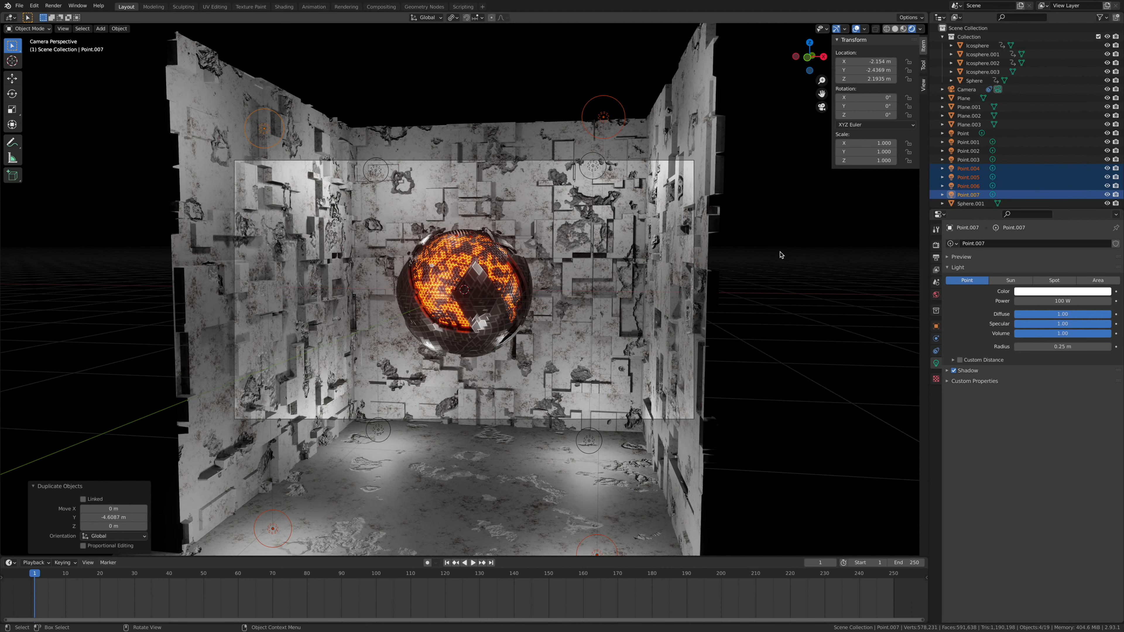